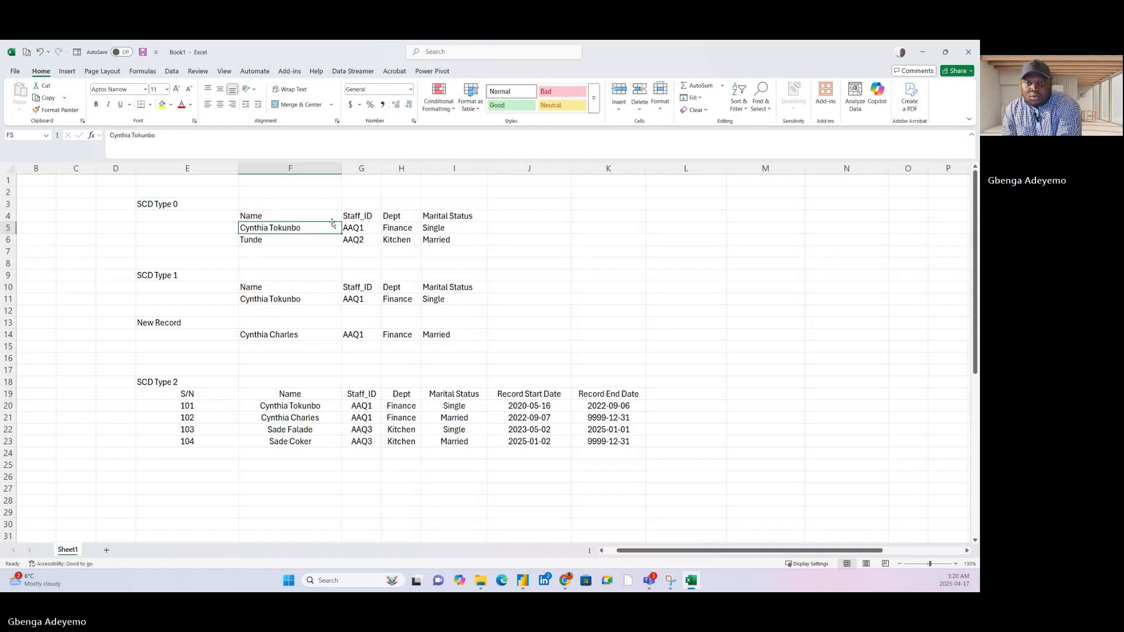
Examine the staff ID, department and marital status of the two records in the SCD Type 0 table
click(358, 227)
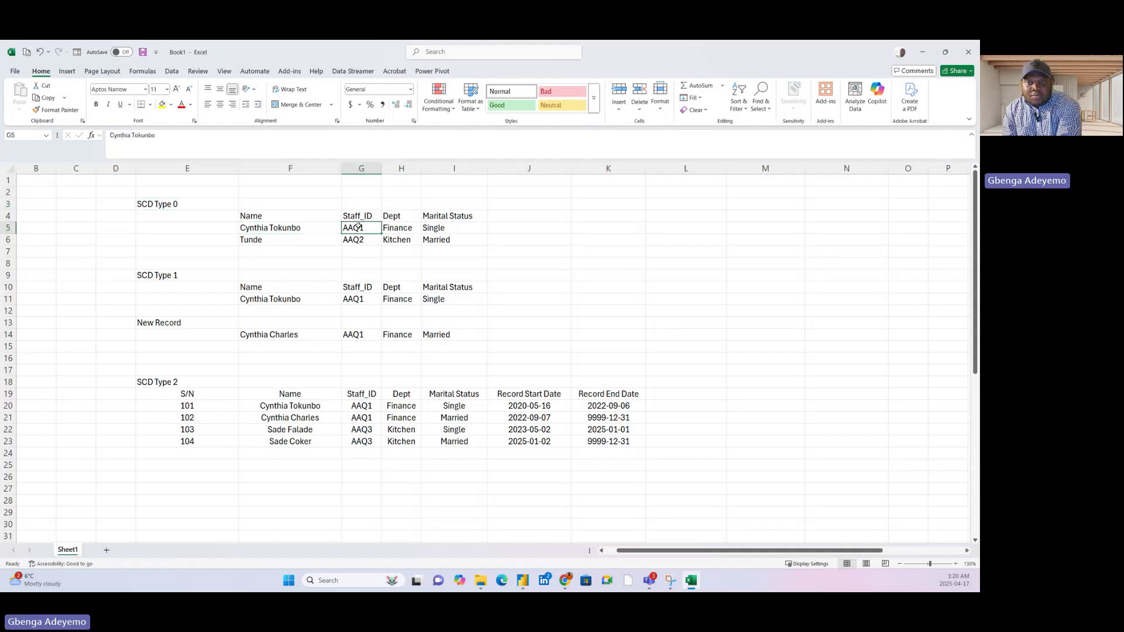
click(396, 226)
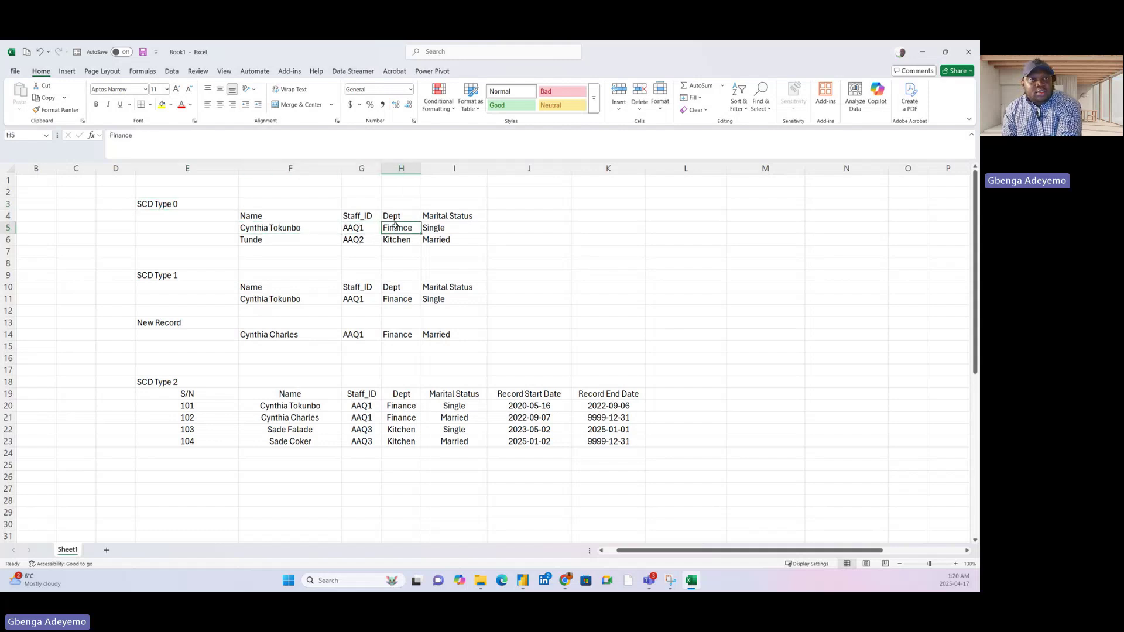
click(445, 227)
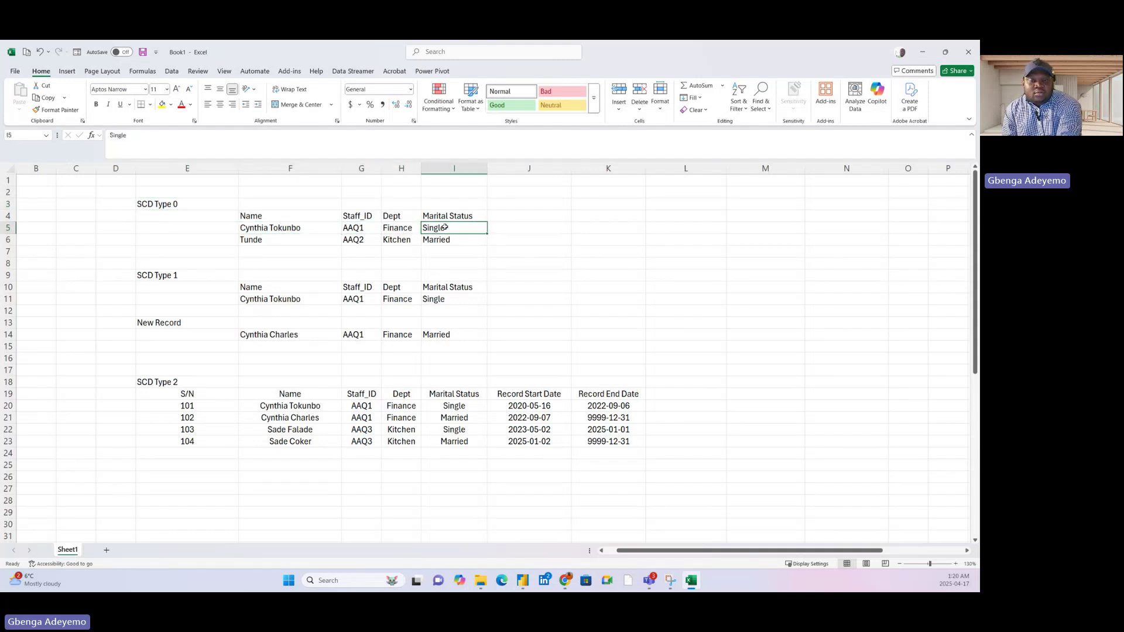
click(255, 238)
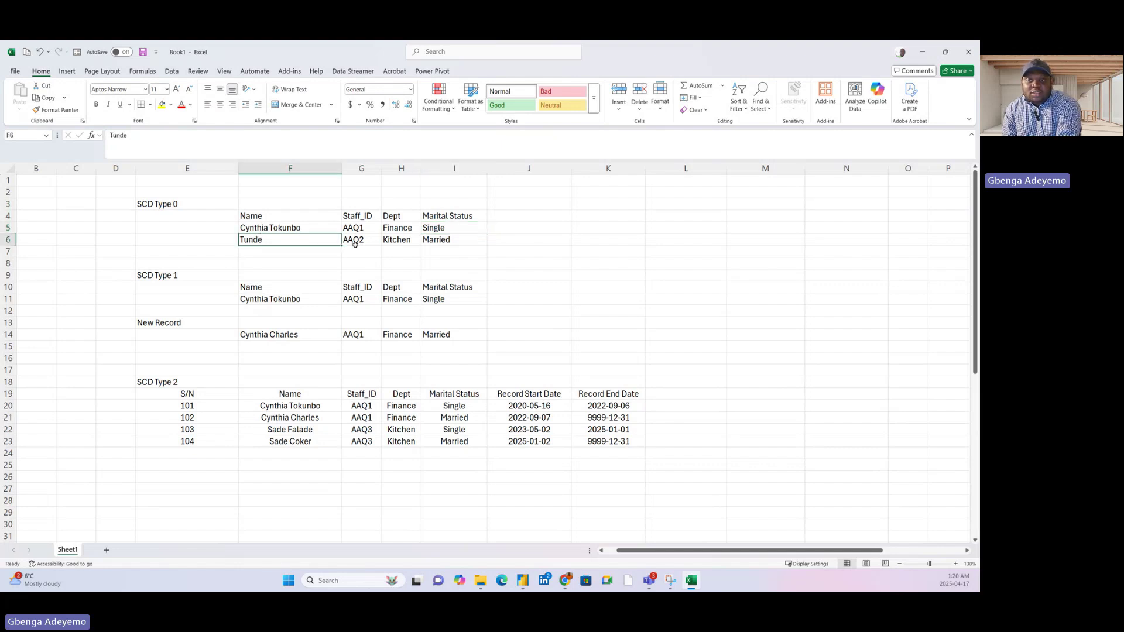
click(403, 240)
click(434, 240)
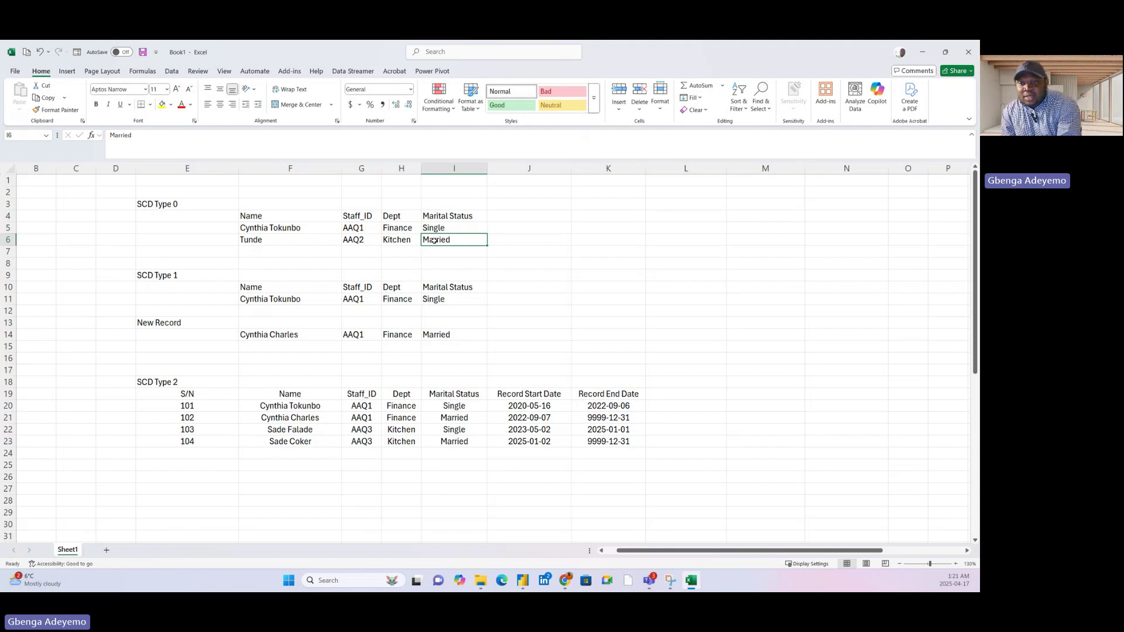
Review the SCD Type 1 block and the name, staff ID, department and marital status of its existing record
drag(143, 253, 488, 320)
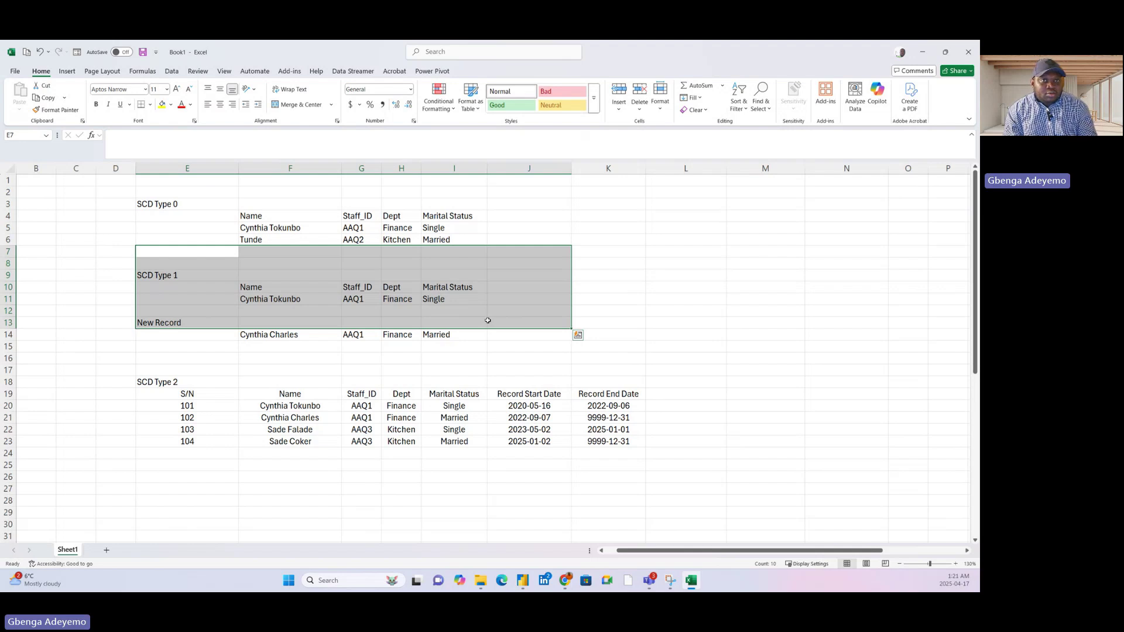
click(260, 277)
click(333, 302)
drag(333, 302, 354, 301)
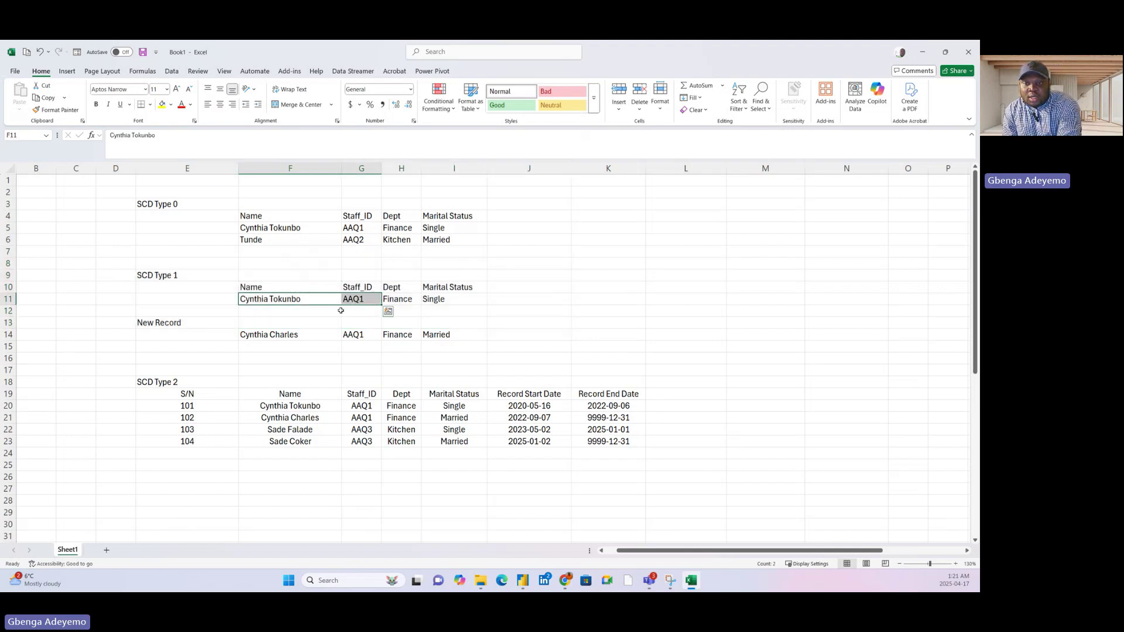
click(398, 300)
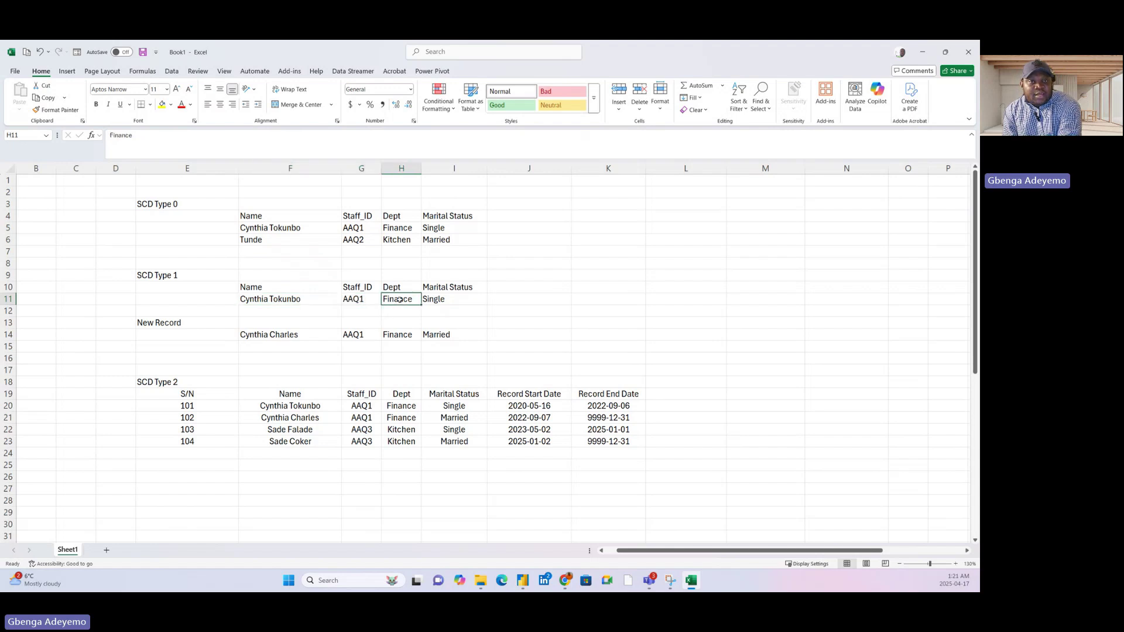
click(447, 297)
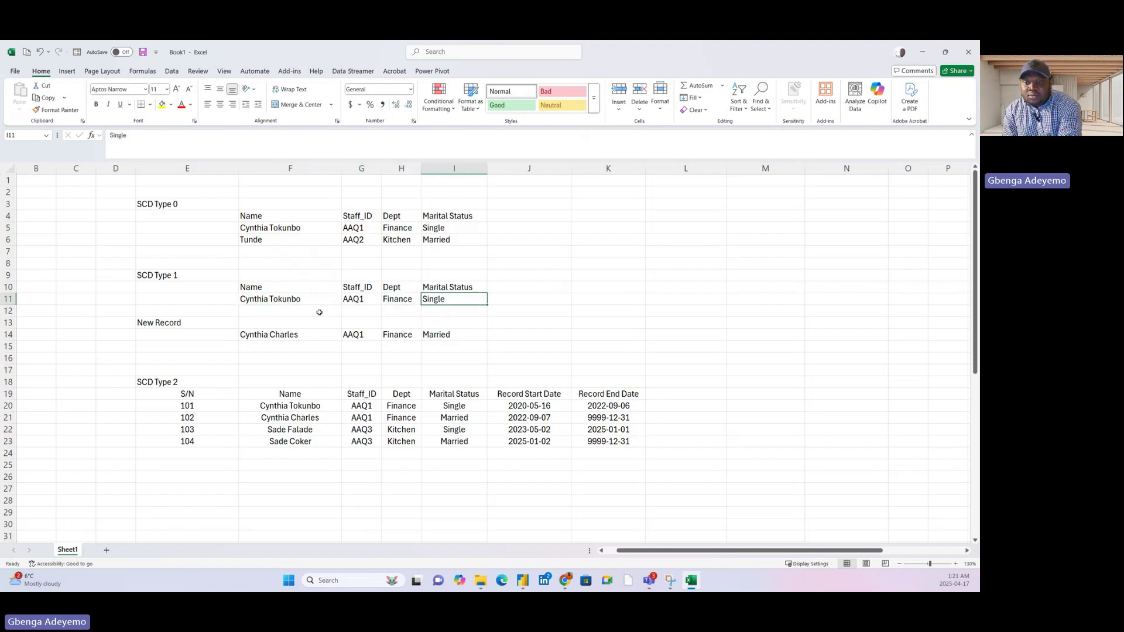
Compare the New Record row with the SCD Type 1 record, focusing on the marital status
drag(205, 323, 463, 344)
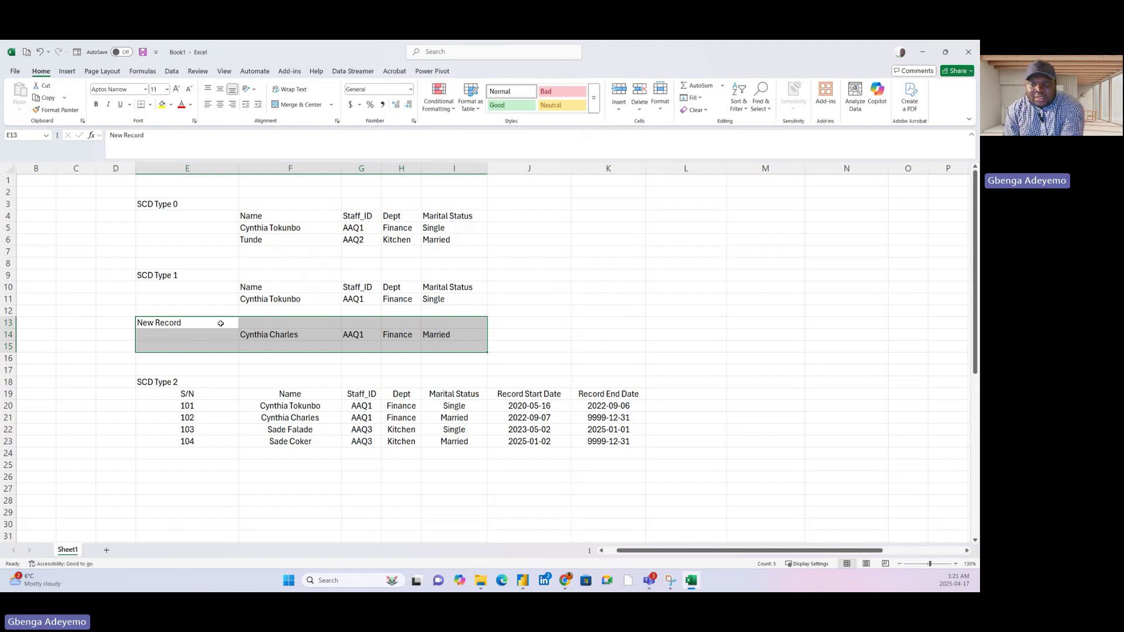
drag(221, 321, 462, 344)
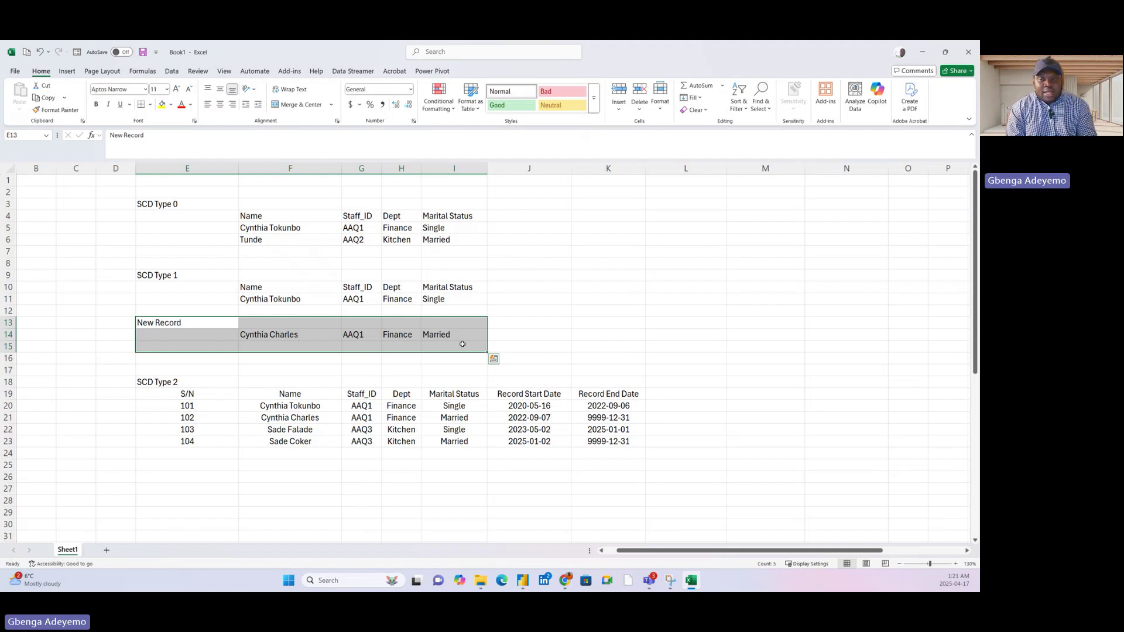
click(426, 339)
click(441, 288)
click(432, 334)
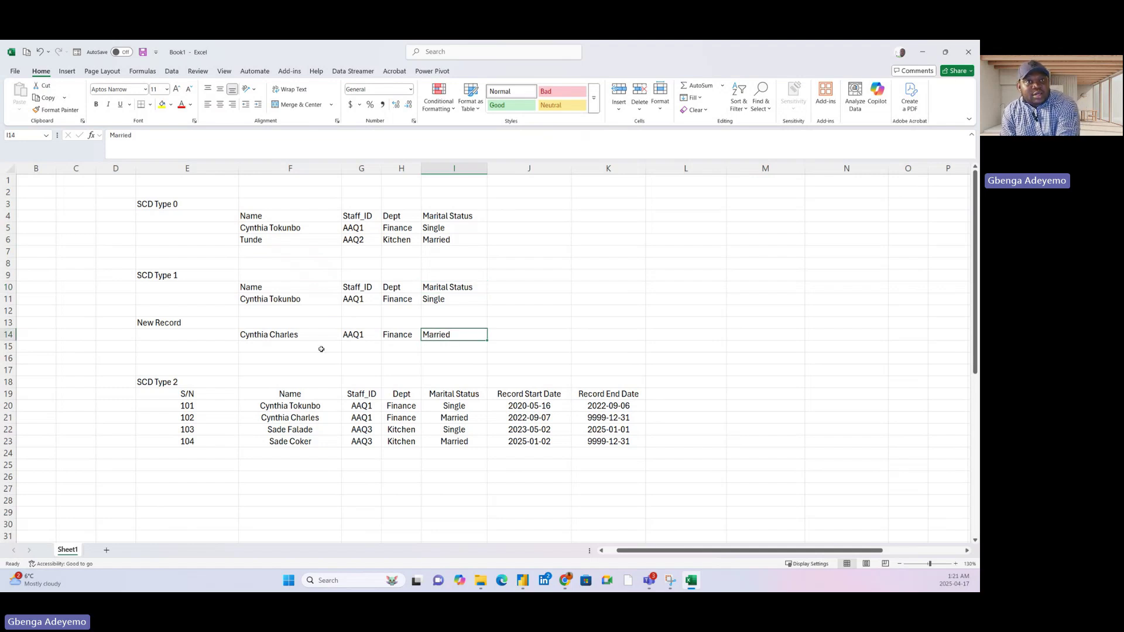
drag(135, 264, 495, 347)
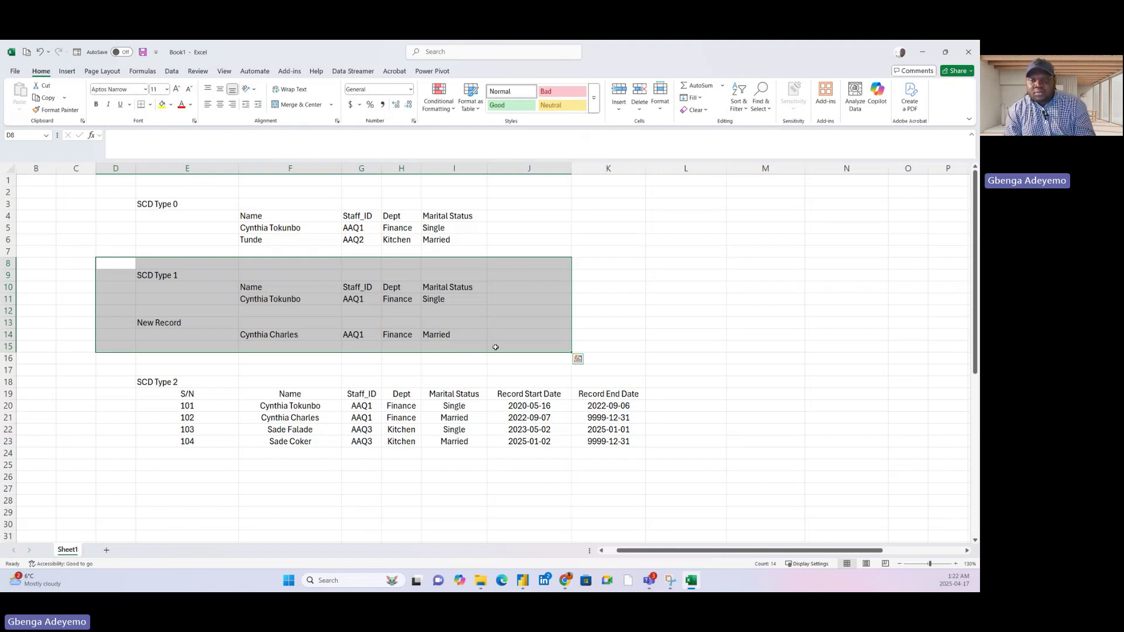
Examine the SCD Type 2 table and compare the name and marital status in rows 101 and 102
drag(120, 369, 682, 472)
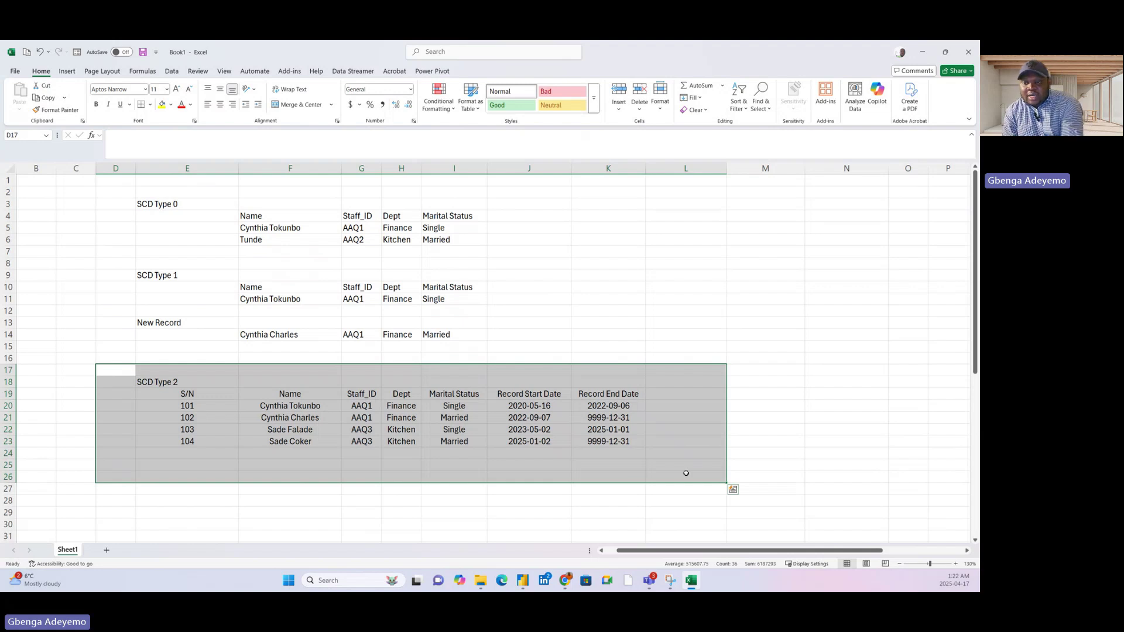
click(189, 203)
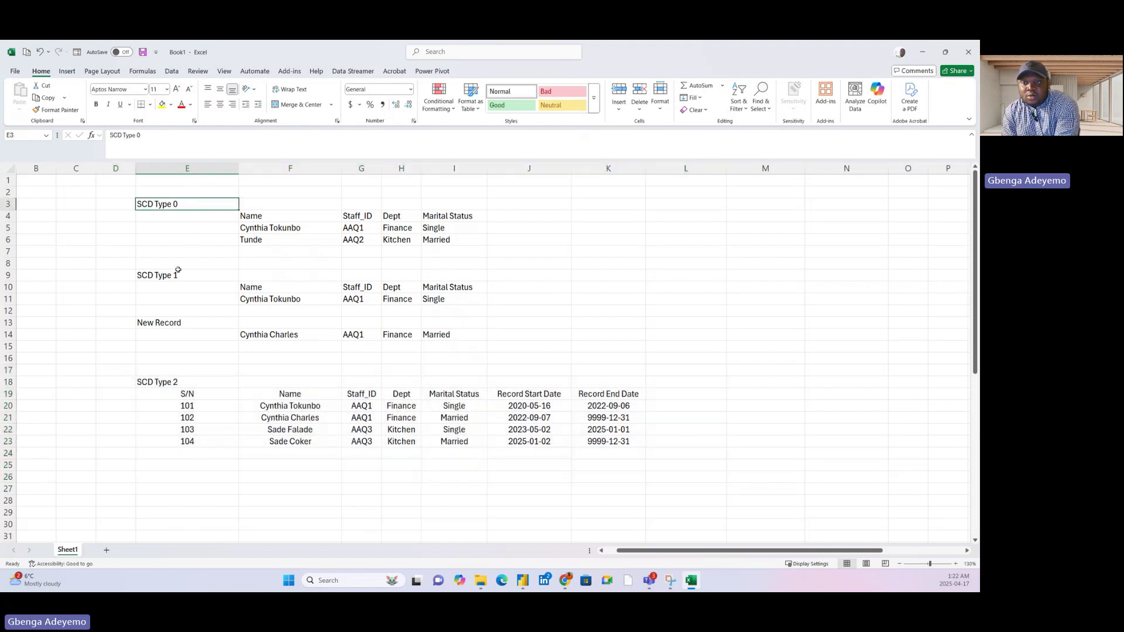
click(178, 270)
drag(132, 358, 638, 478)
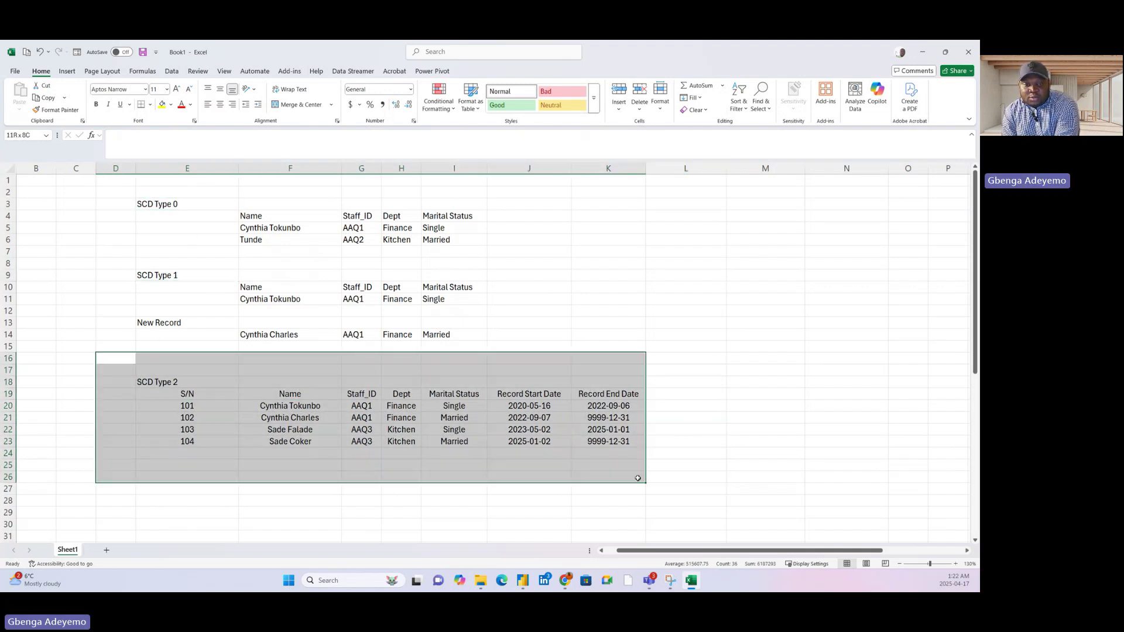
click(288, 405)
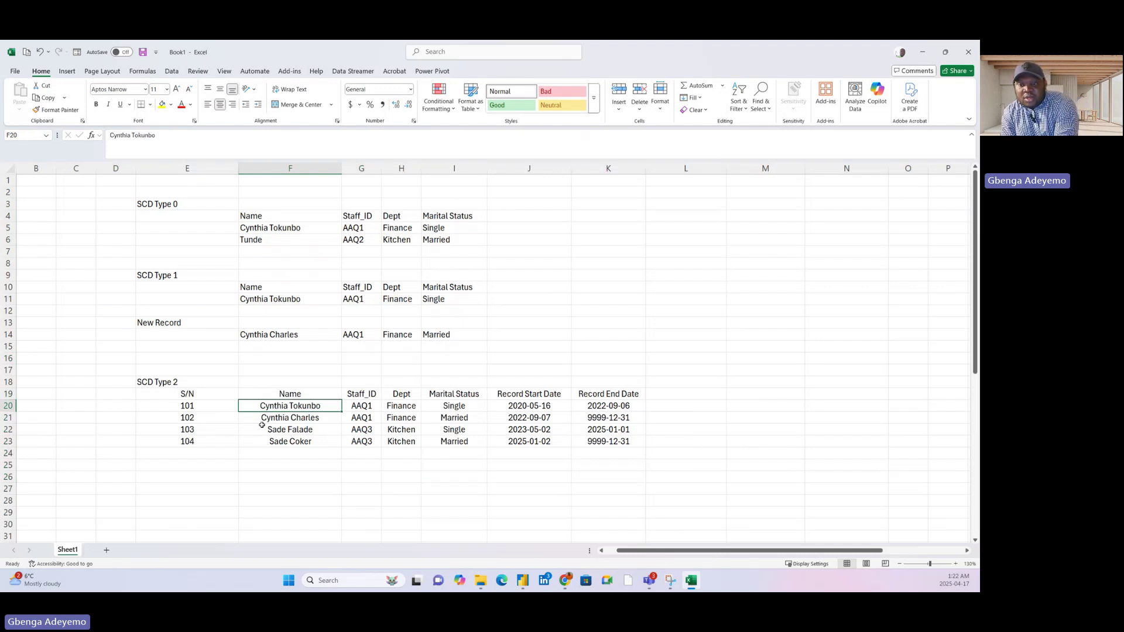
click(286, 417)
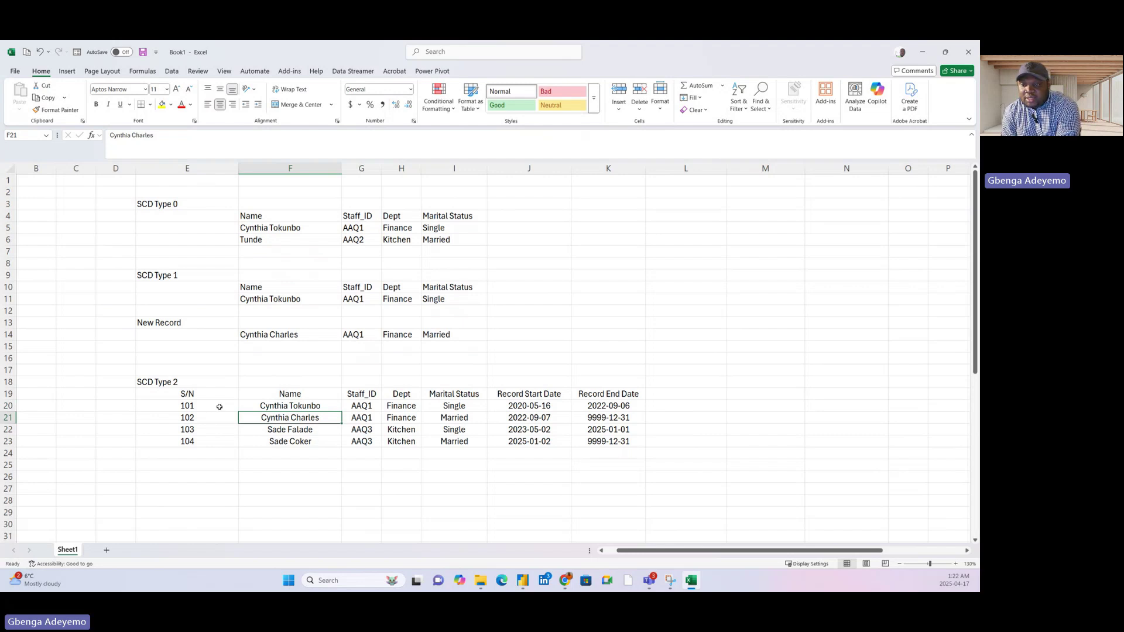
drag(357, 407, 457, 418)
click(459, 406)
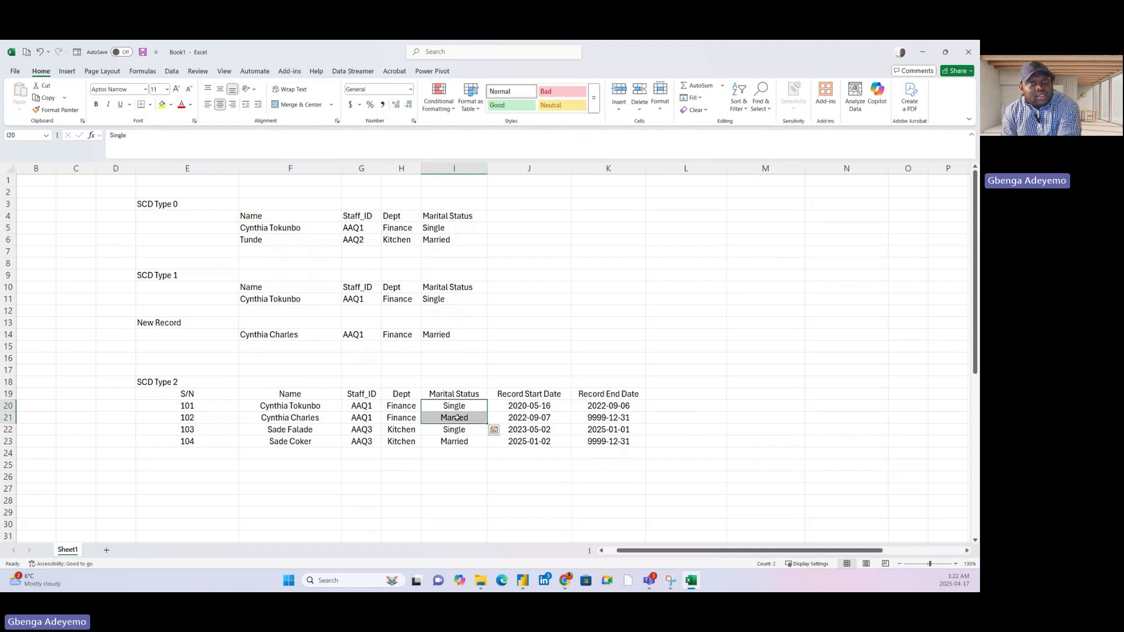
Examine the Record Start Date and Record End Date columns for rows 101 and 102 of the SCD Type 2 table
click(531, 405)
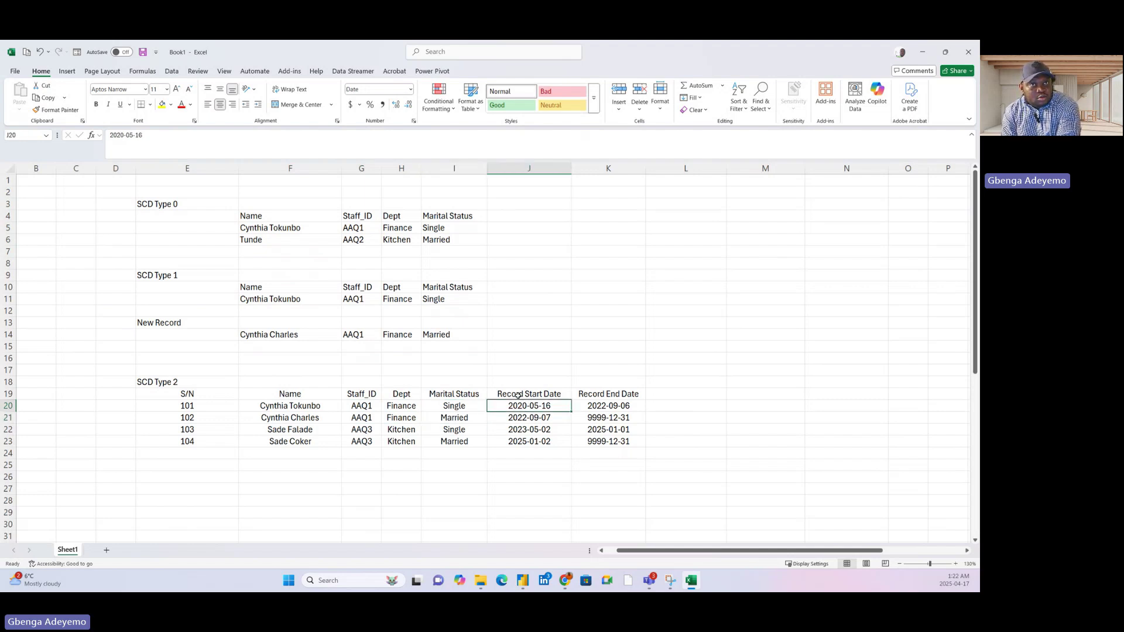
drag(519, 395, 599, 395)
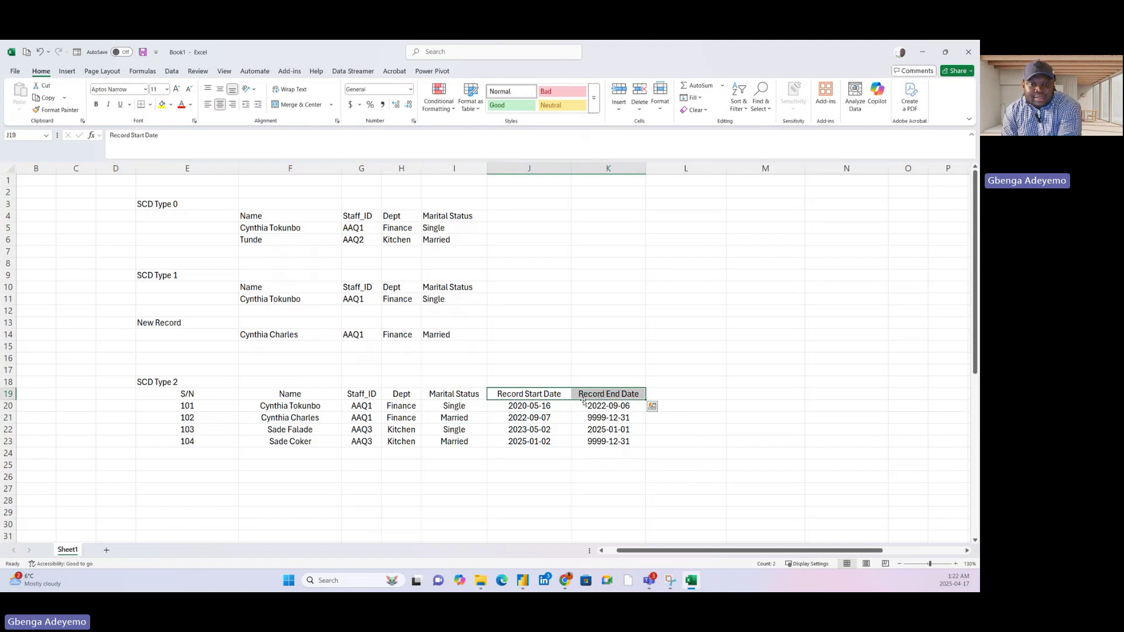
click(537, 398)
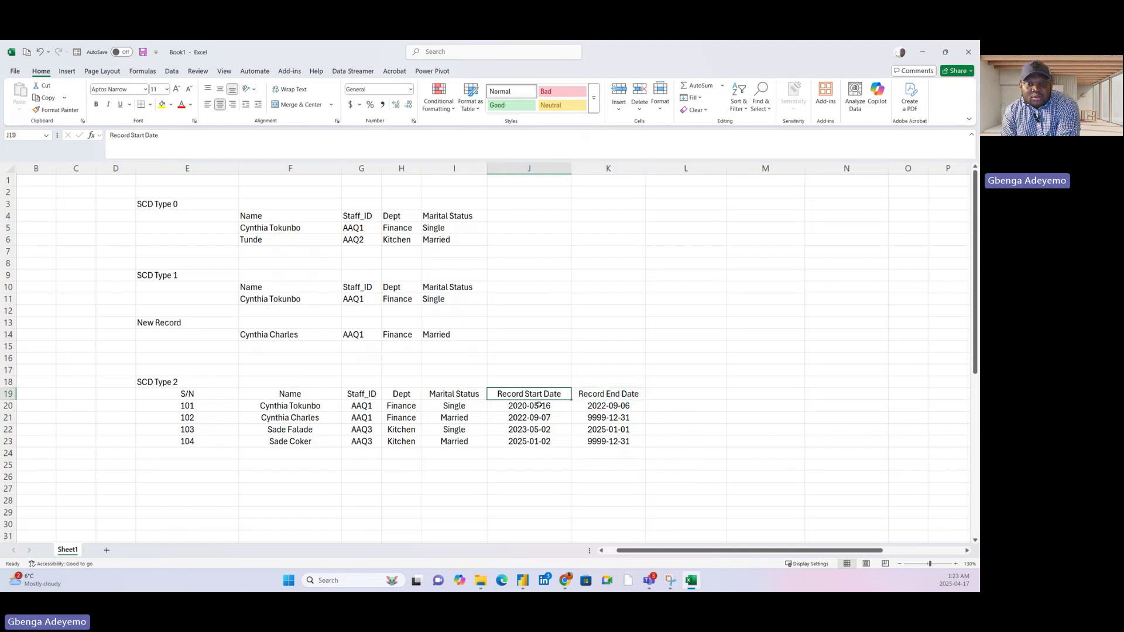
click(539, 403)
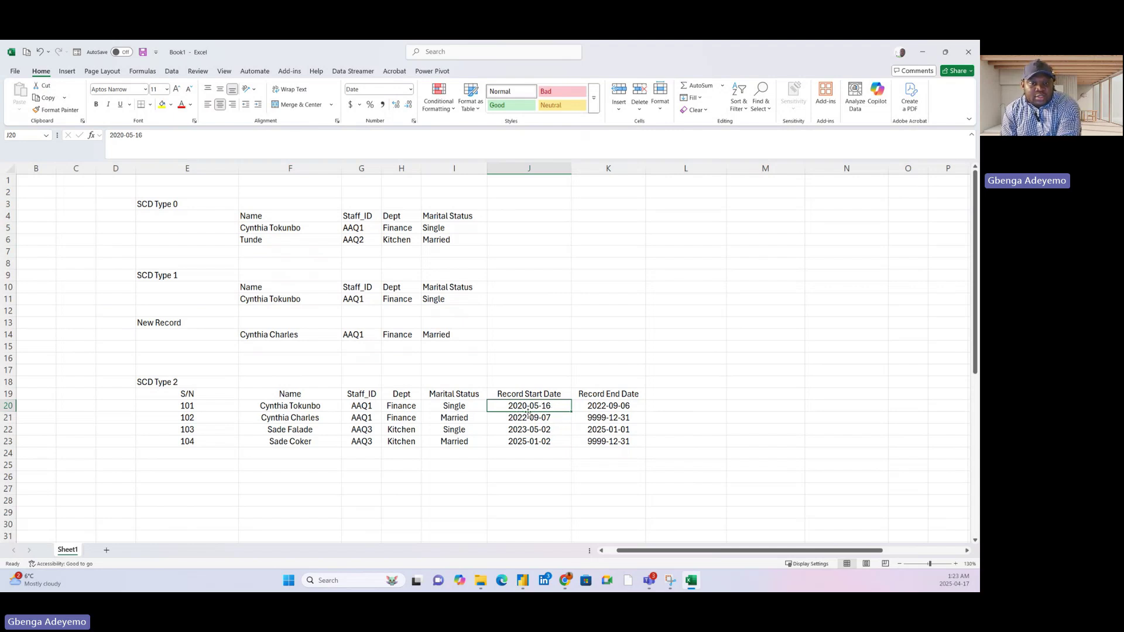
click(605, 407)
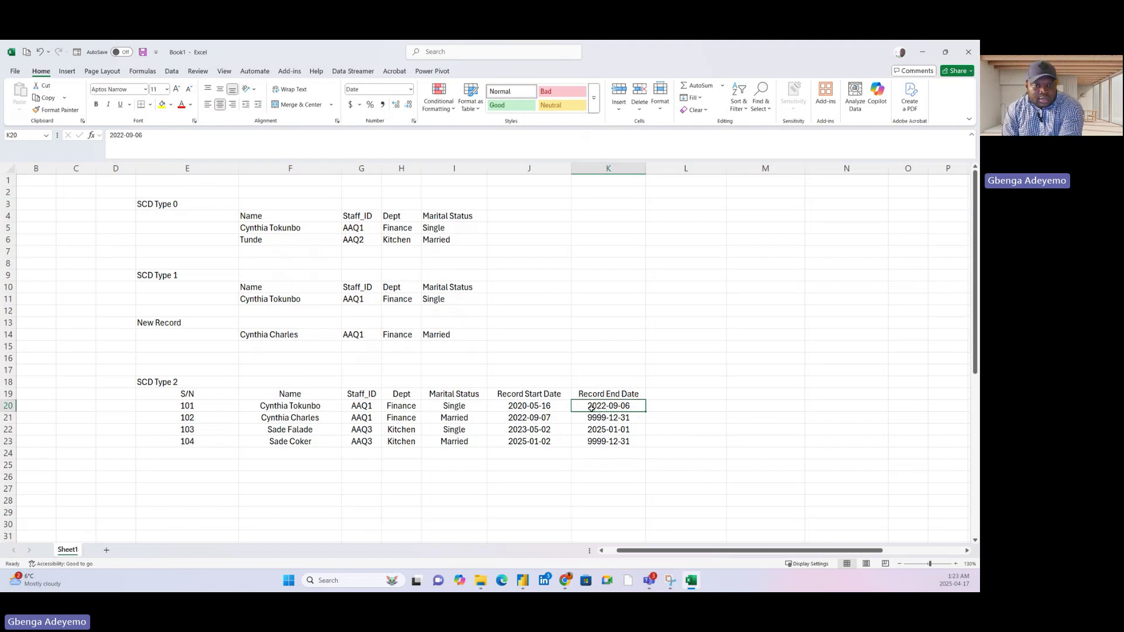
click(520, 419)
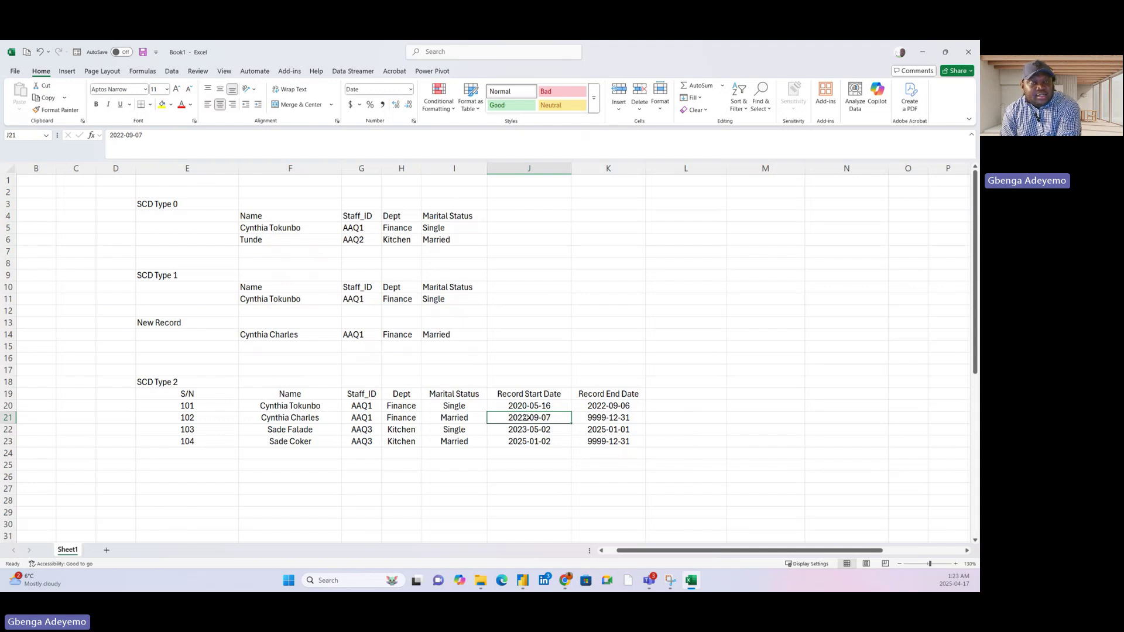
click(600, 418)
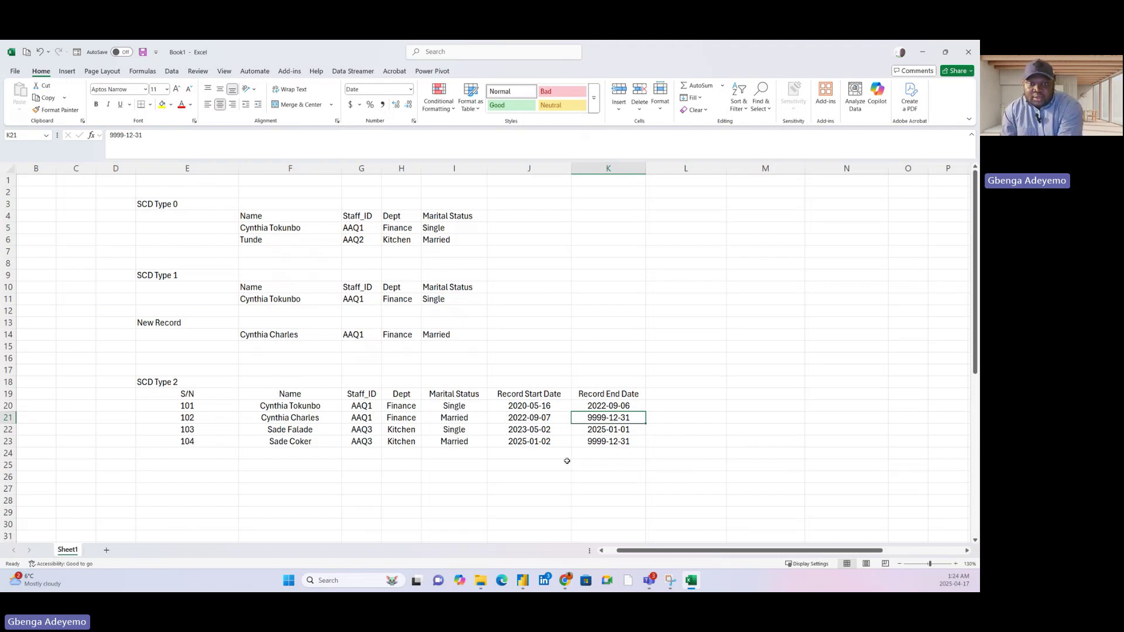
Compare the name, staff ID, department and marital status in rows 103 and 104 of the SCD Type 2 table
drag(274, 433, 296, 440)
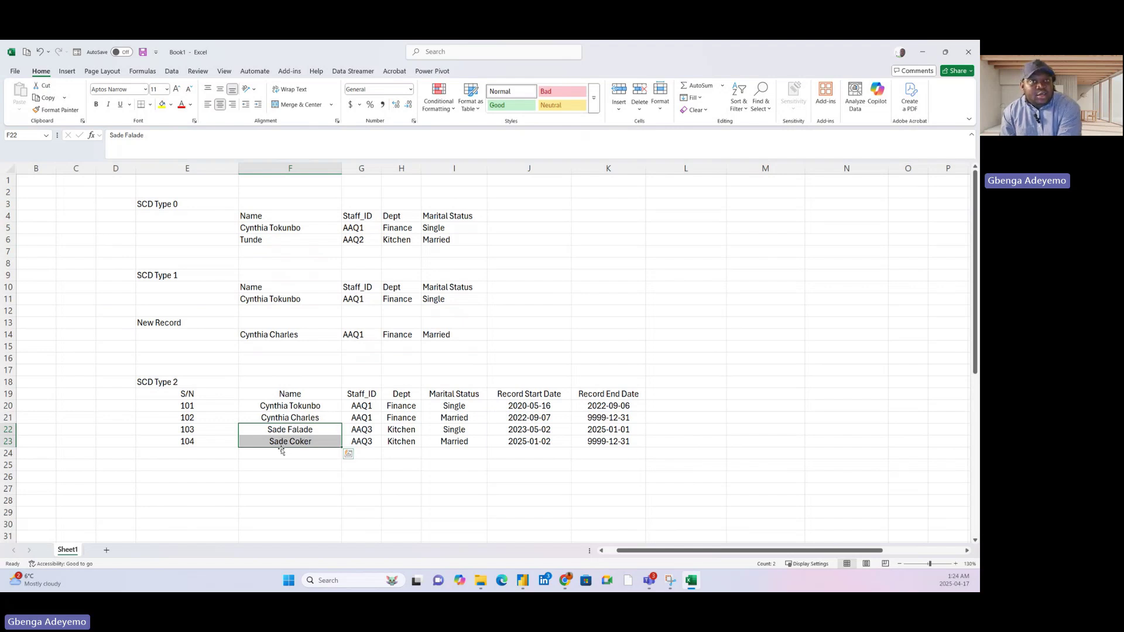
click(364, 432)
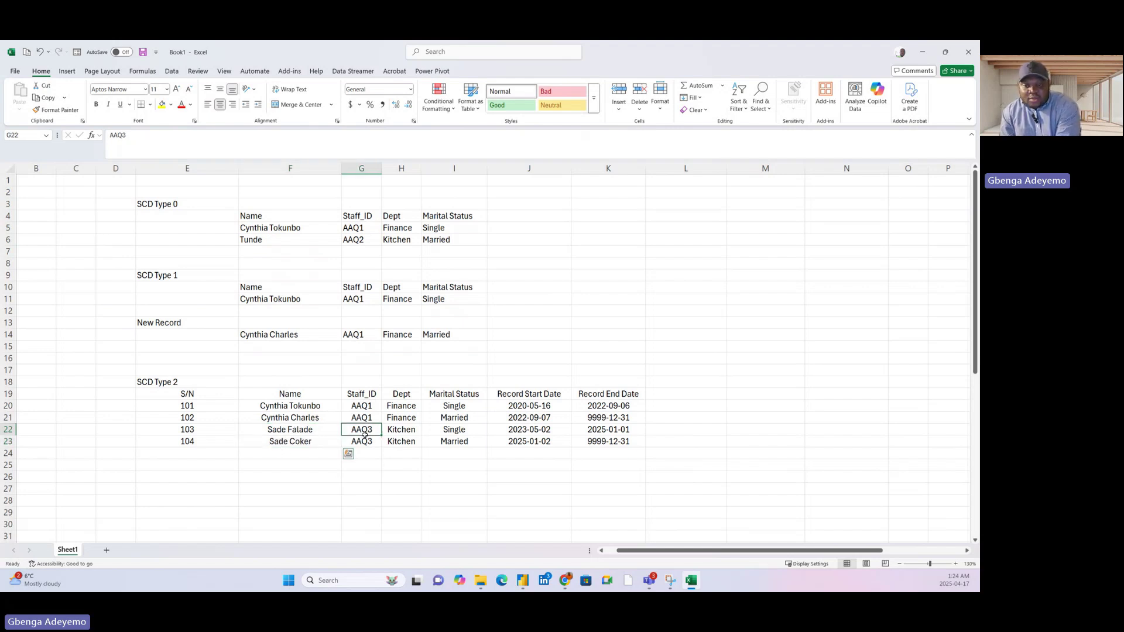
drag(364, 432, 401, 456)
click(402, 431)
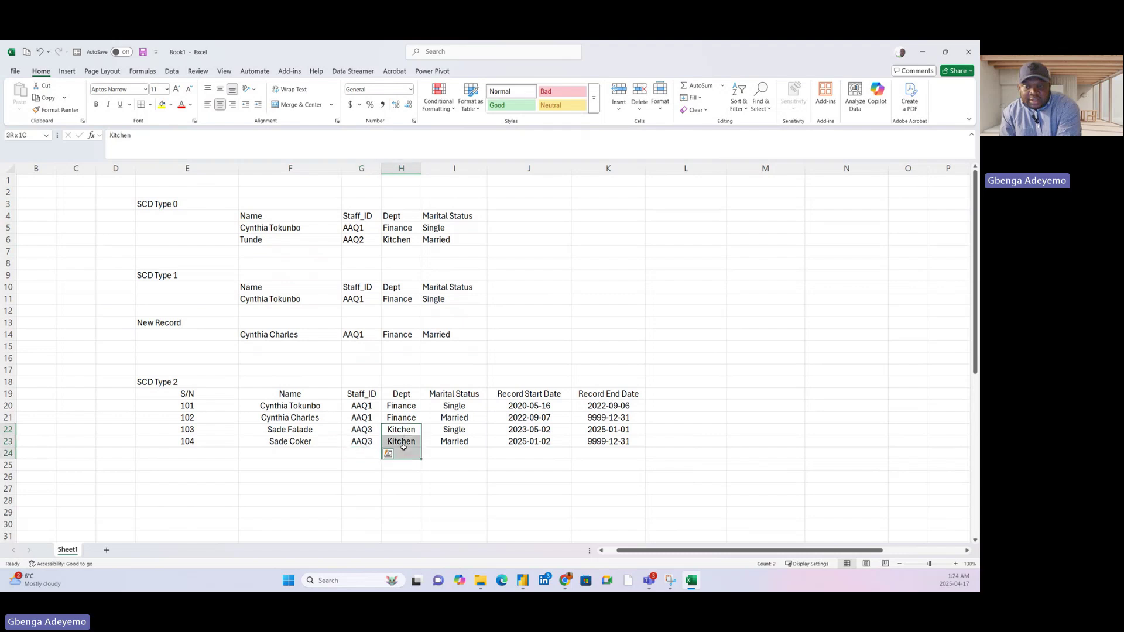
click(455, 431)
drag(455, 431, 455, 447)
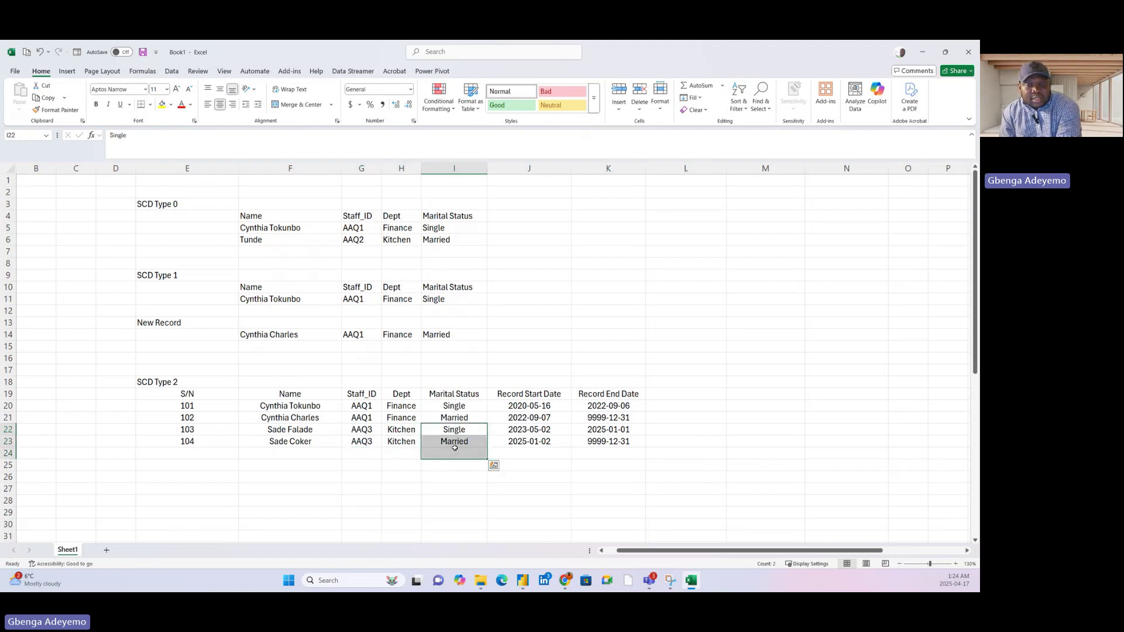
Check the record start and end dates for rows 103 and 104 of the SCD Type 2 table
click(534, 429)
drag(557, 430, 589, 429)
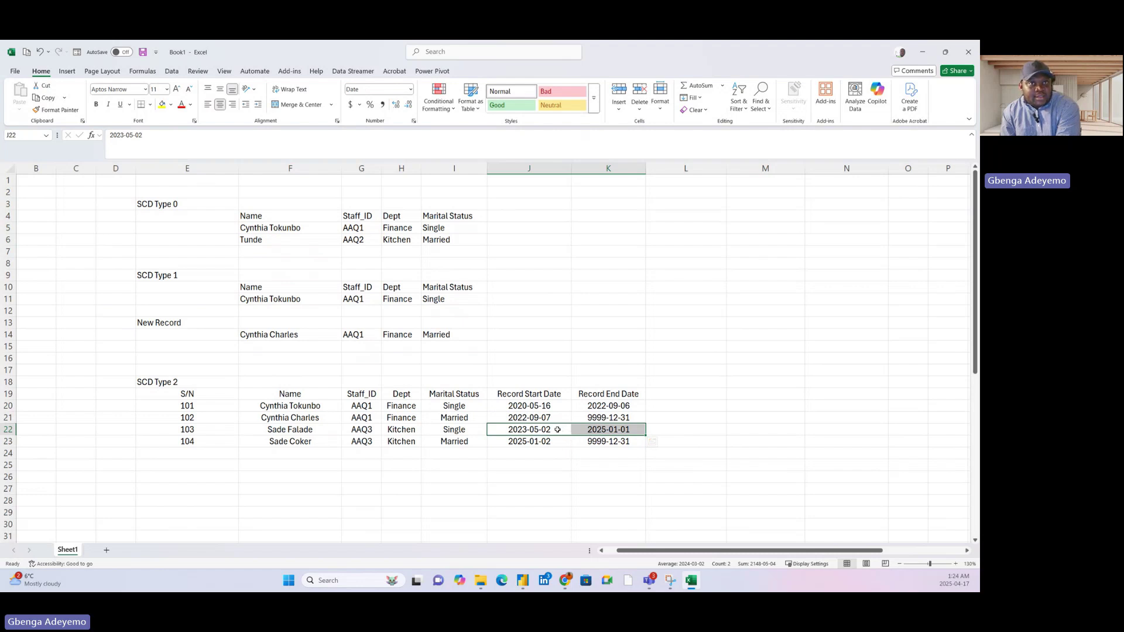
click(596, 430)
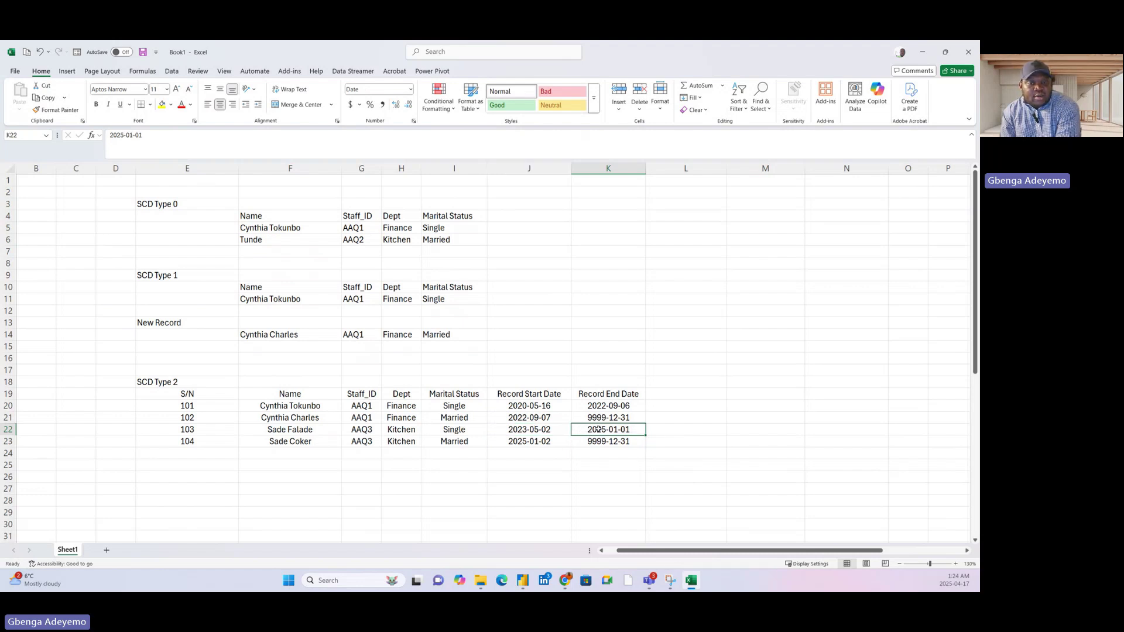
click(534, 444)
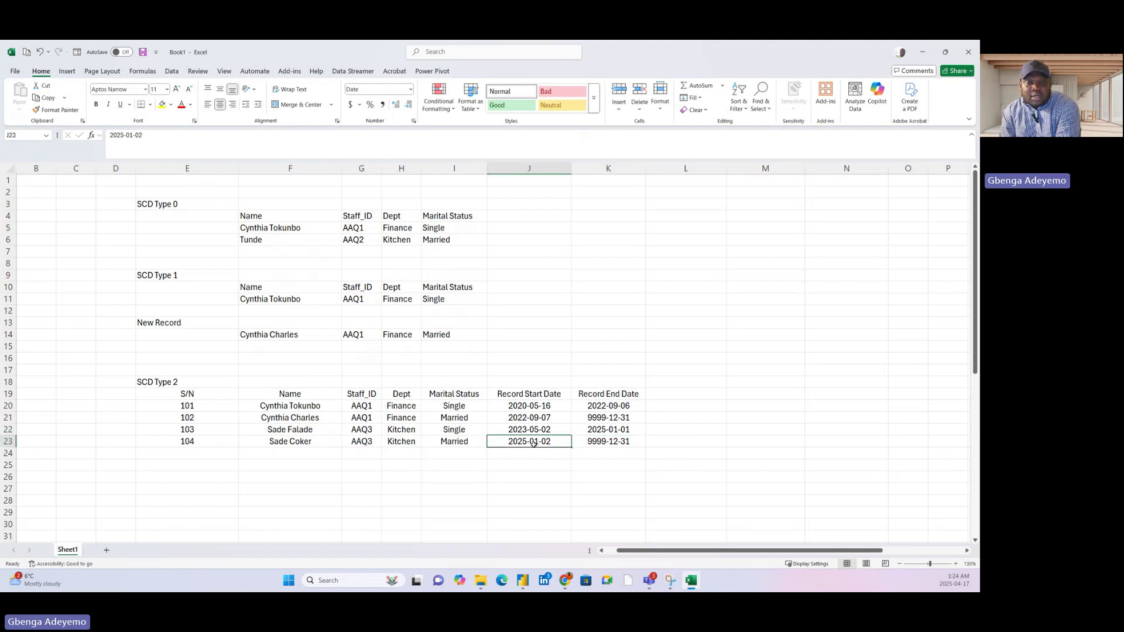
click(592, 442)
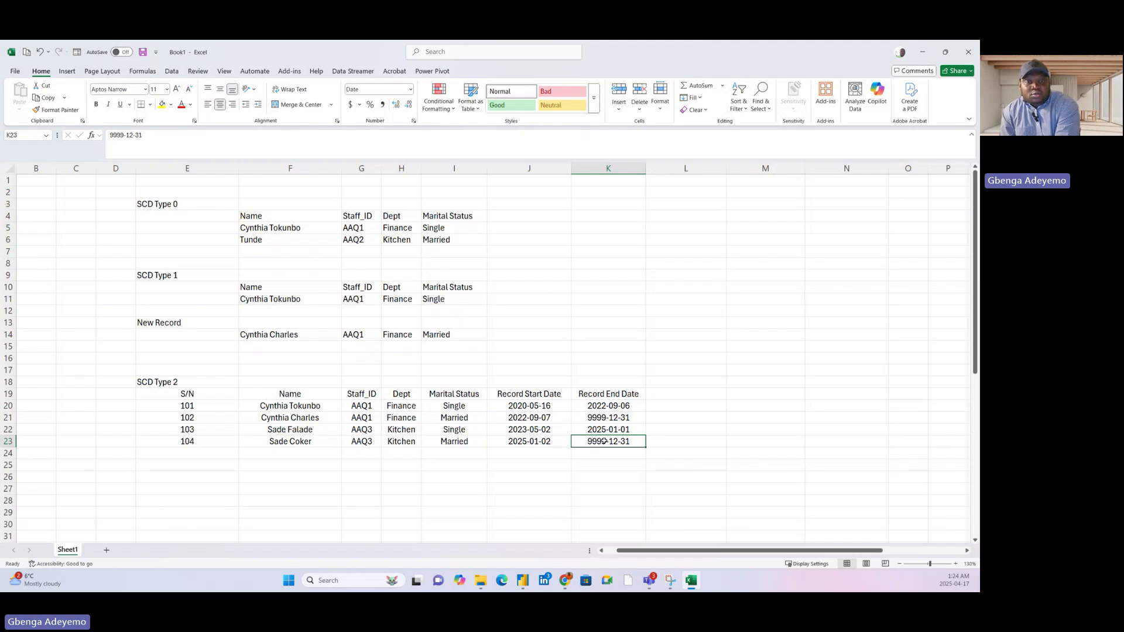
Add an "Is Active" column heading beside Record End Date in the SCD Type 2 table
click(655, 395)
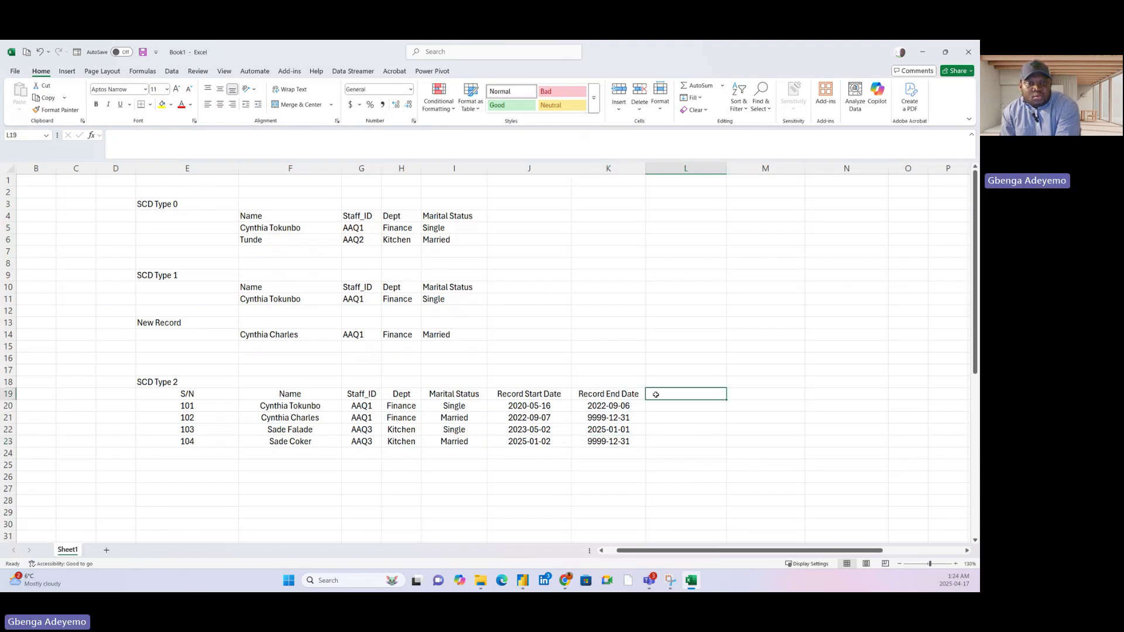
text(I)
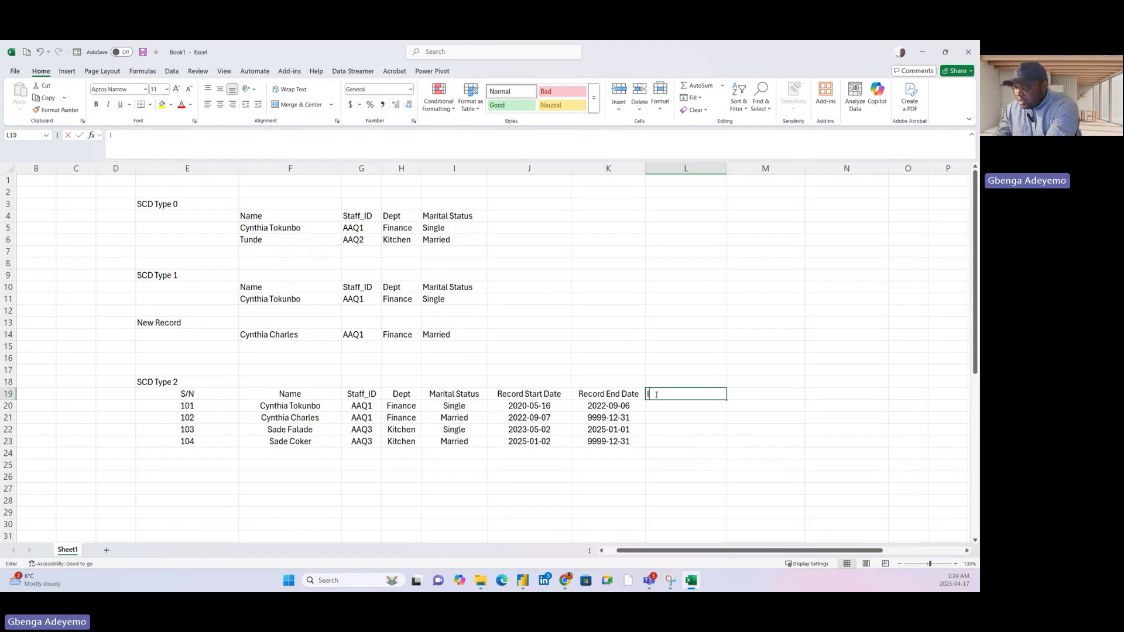
text(s Act)
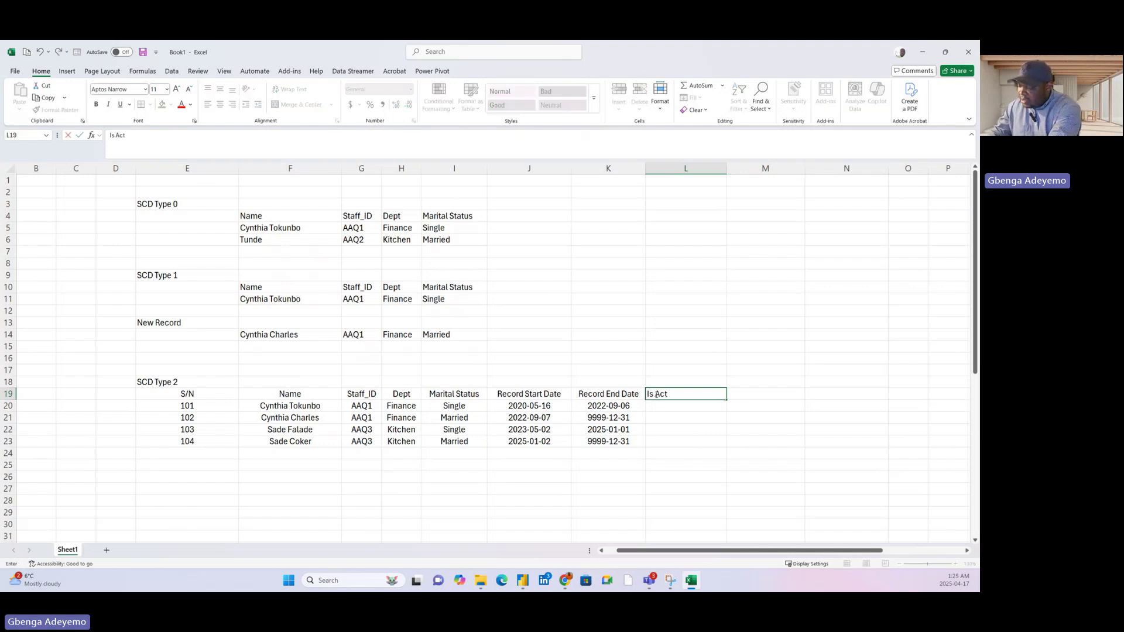
text(ive)
key(Return)
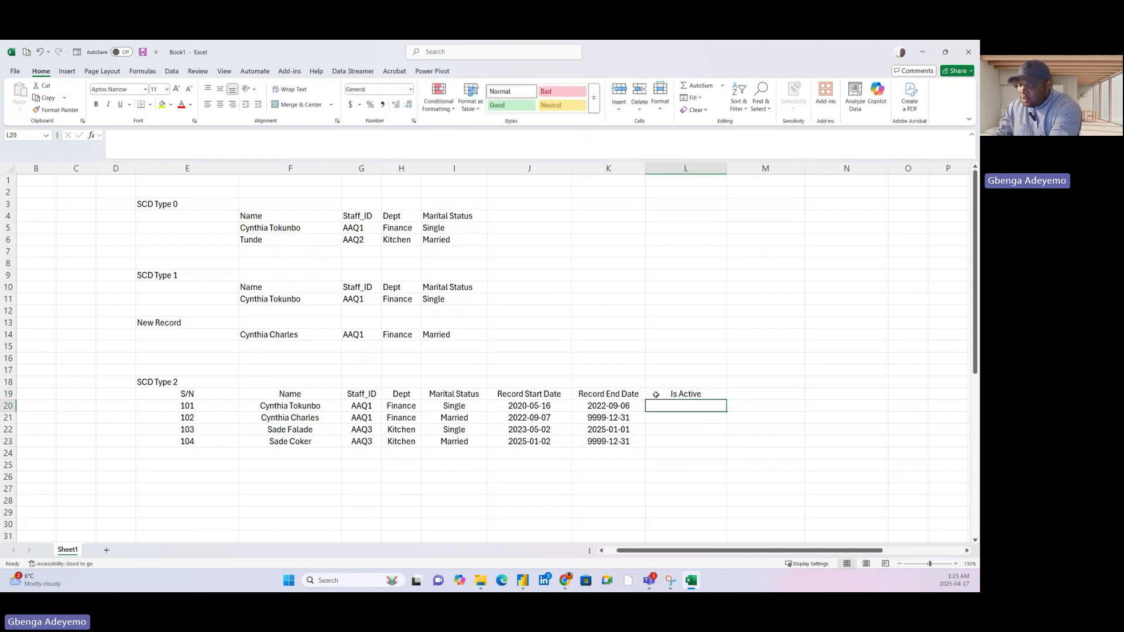
Fill the Is Active column with 0, 1, 0 and 1 for rows 101 to 104
text(0)
key(Return)
text(1)
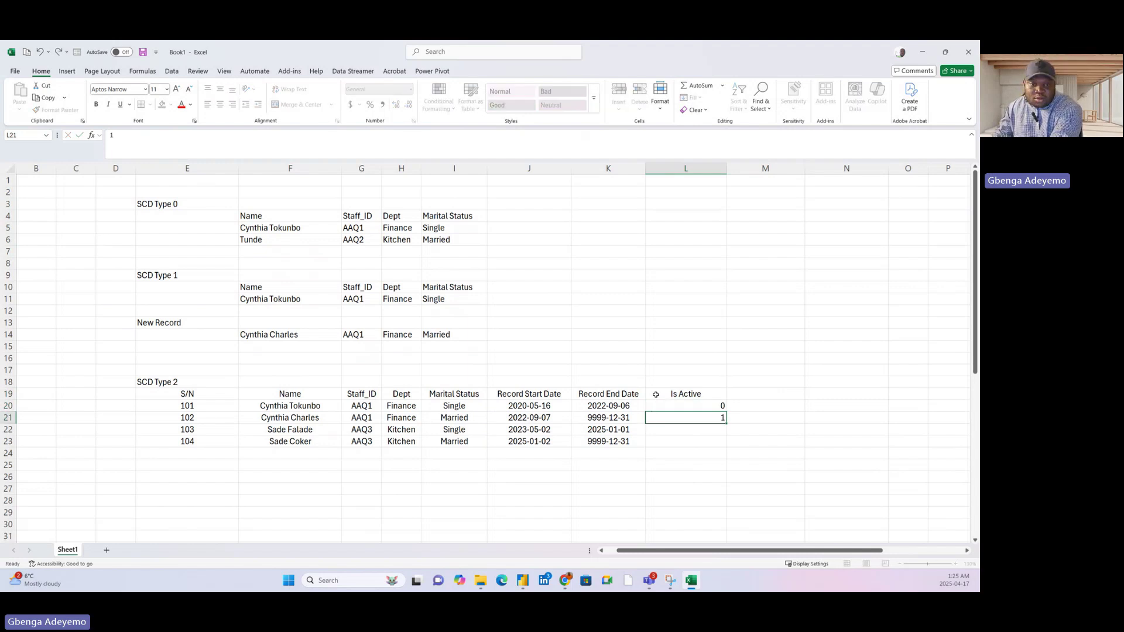
key(Return)
text(0)
key(Return)
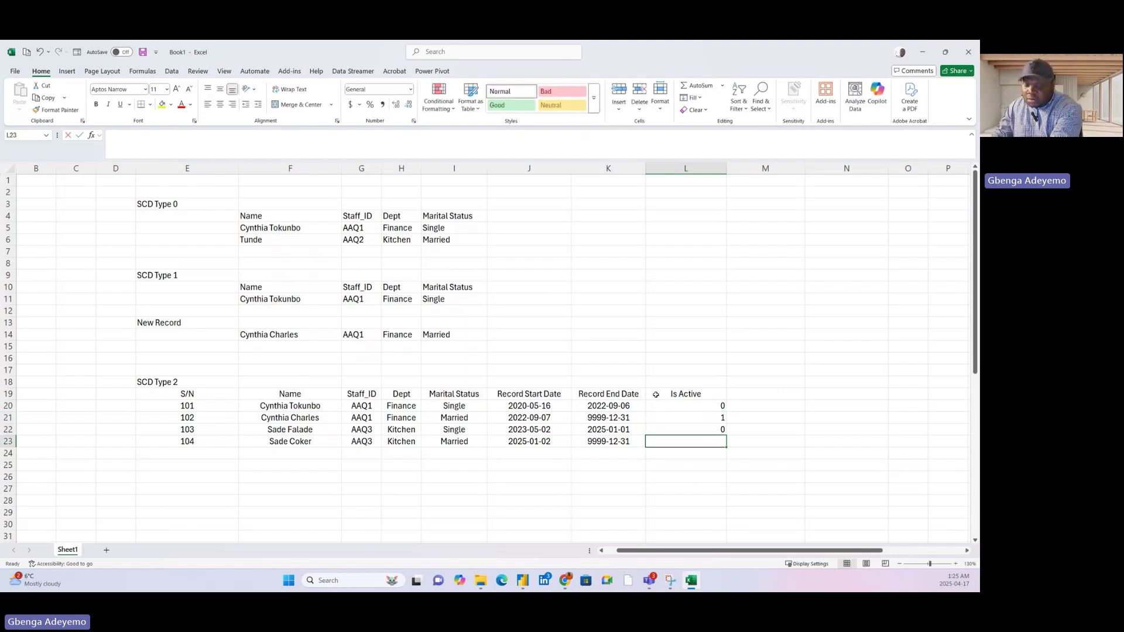
text(1)
key(Return)
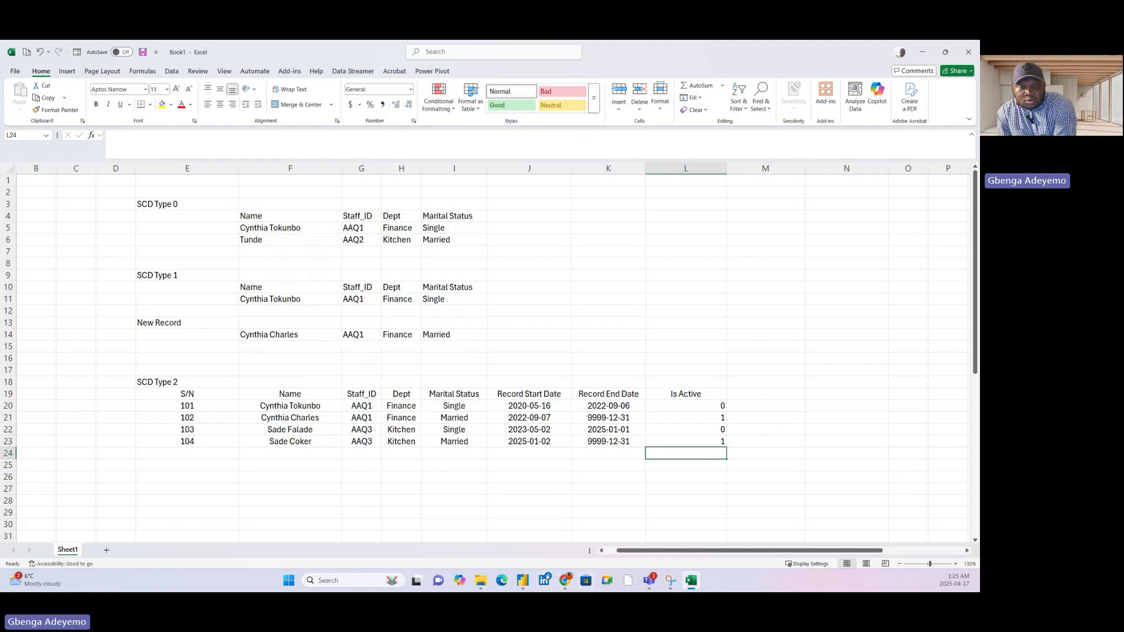
Open the "SCD and Power BI" workbook from the PL 300 CLASS folder in File Explorer
click(481, 580)
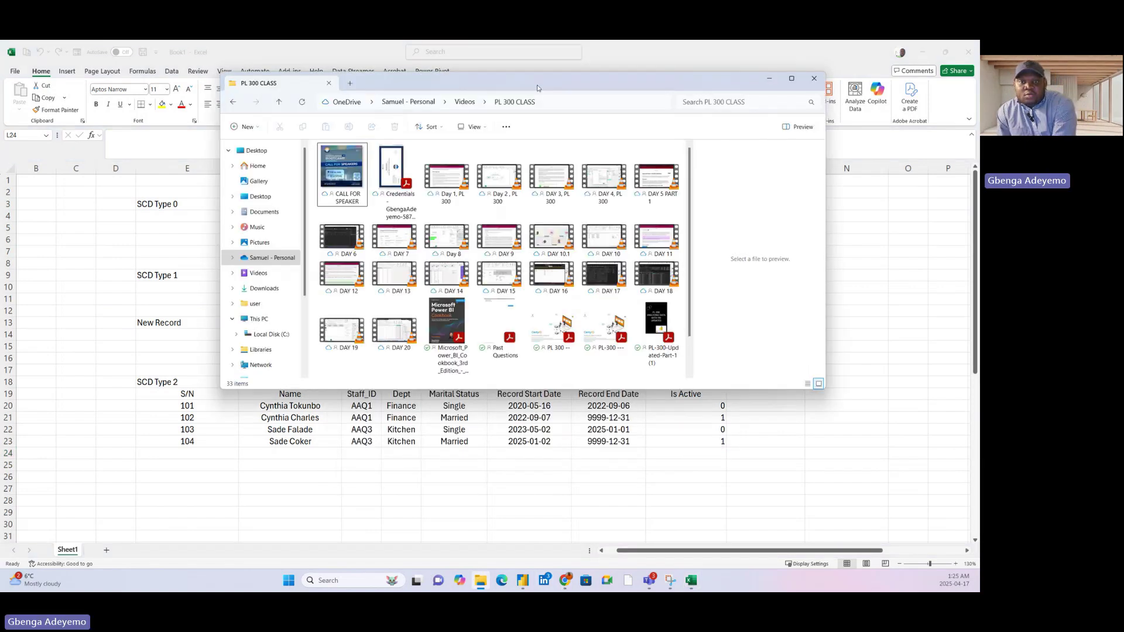
drag(538, 88, 480, 95)
scroll(536, 353, down, 1)
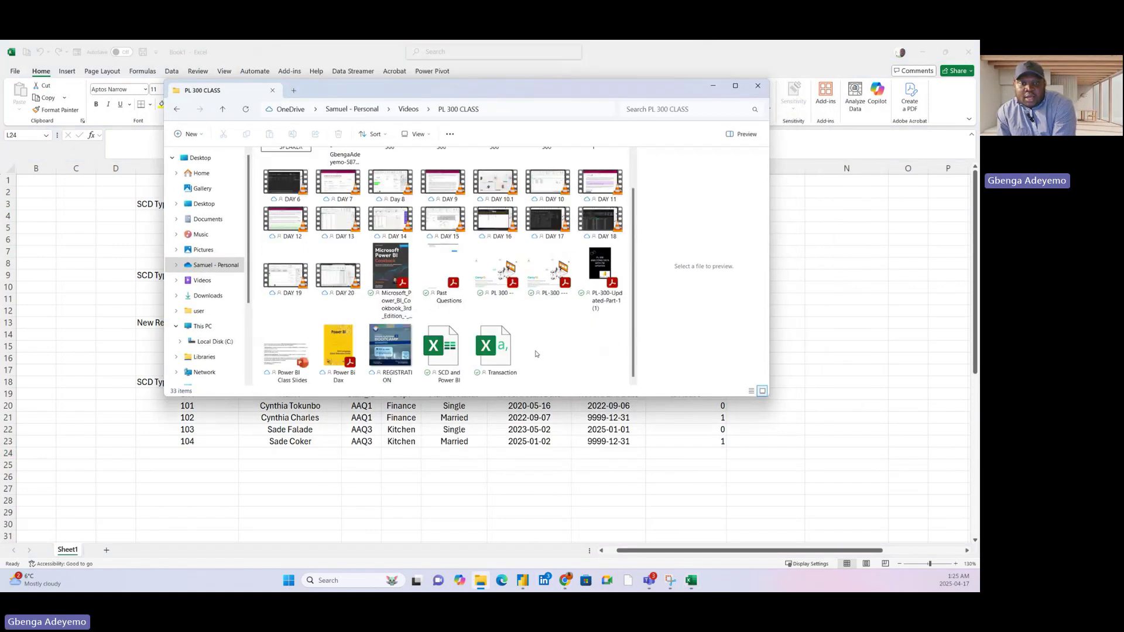
click(444, 361)
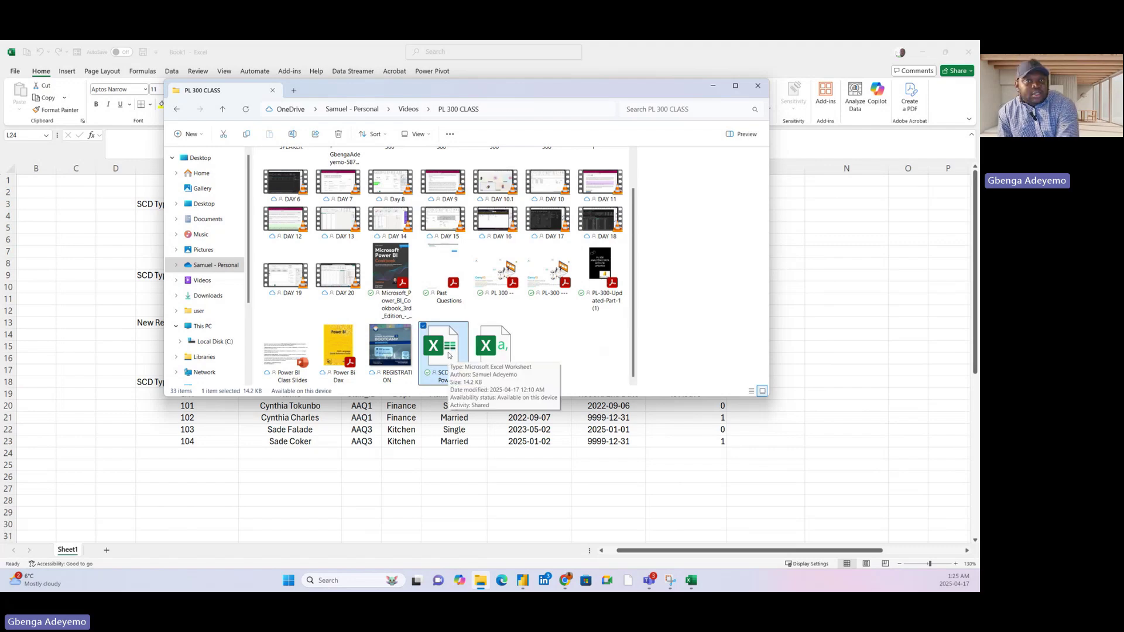
double_click(449, 354)
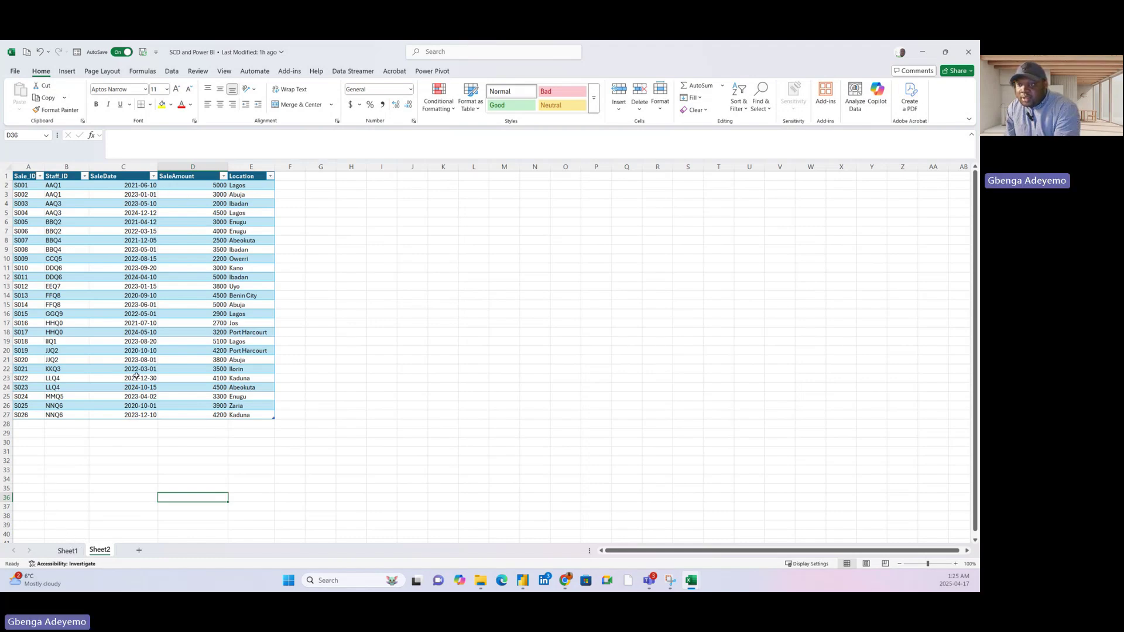
Look over the staff table on Sheet1 and the sales table on Sheet2, returning to Sheet1
click(72, 551)
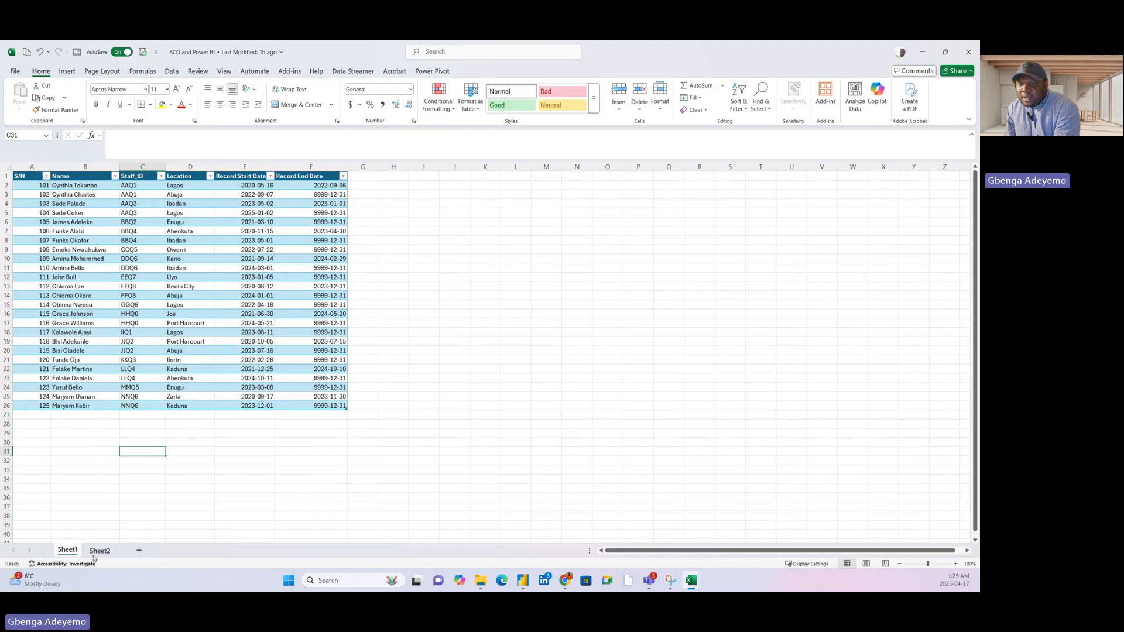
click(95, 554)
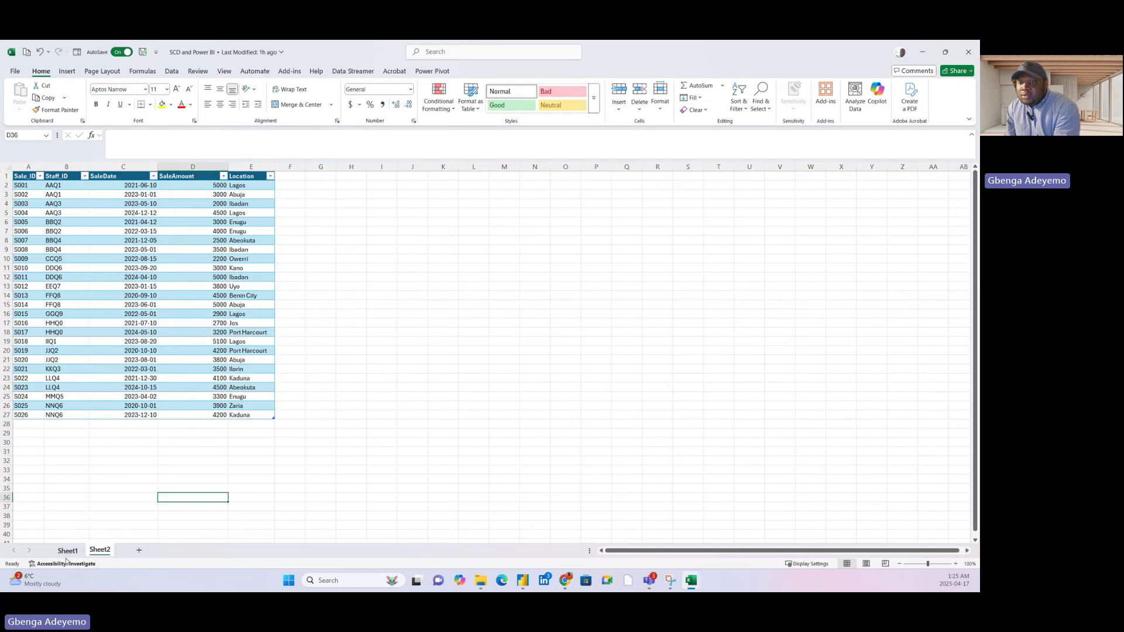
click(66, 555)
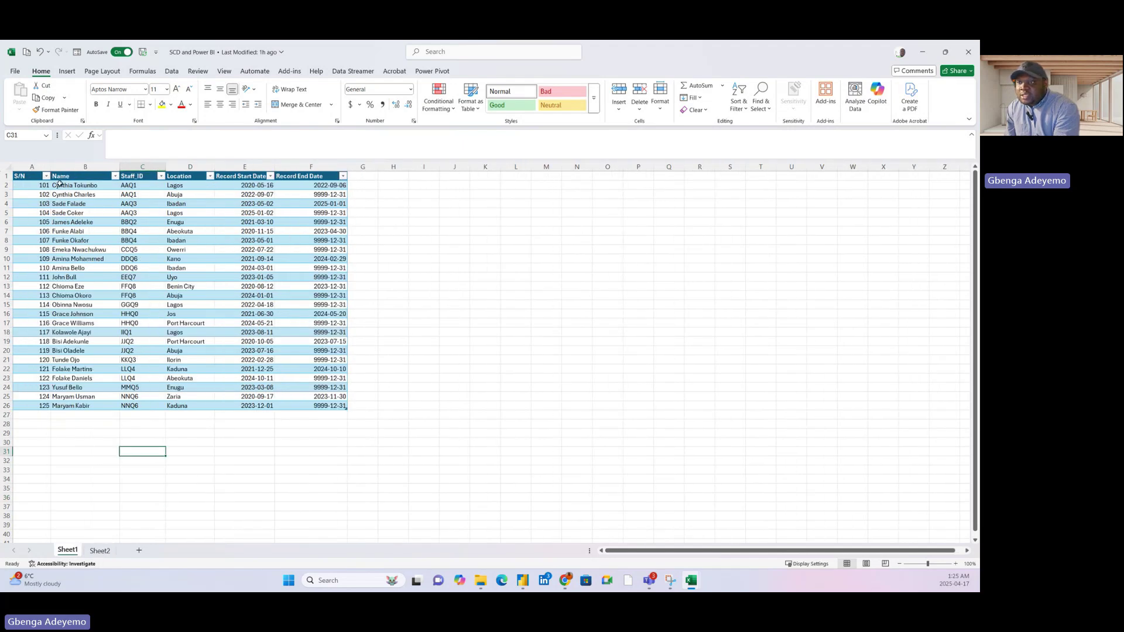
Review rows 101 and 102 of the staff table, checking the first record's details through its Record End Date
drag(59, 185, 331, 194)
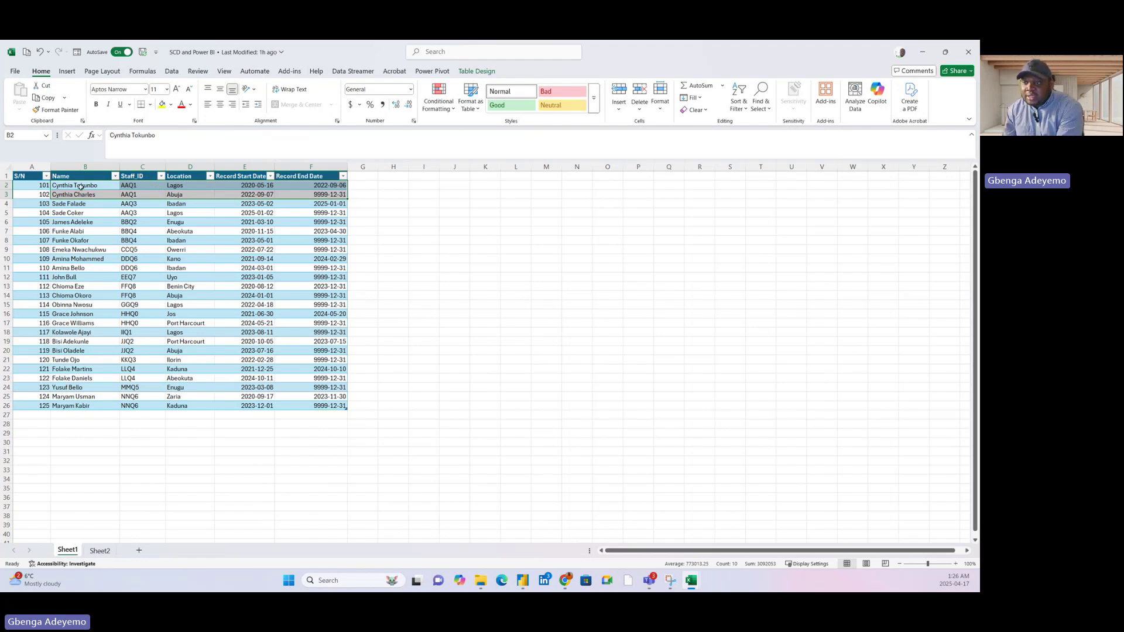
drag(75, 183, 245, 184)
click(321, 186)
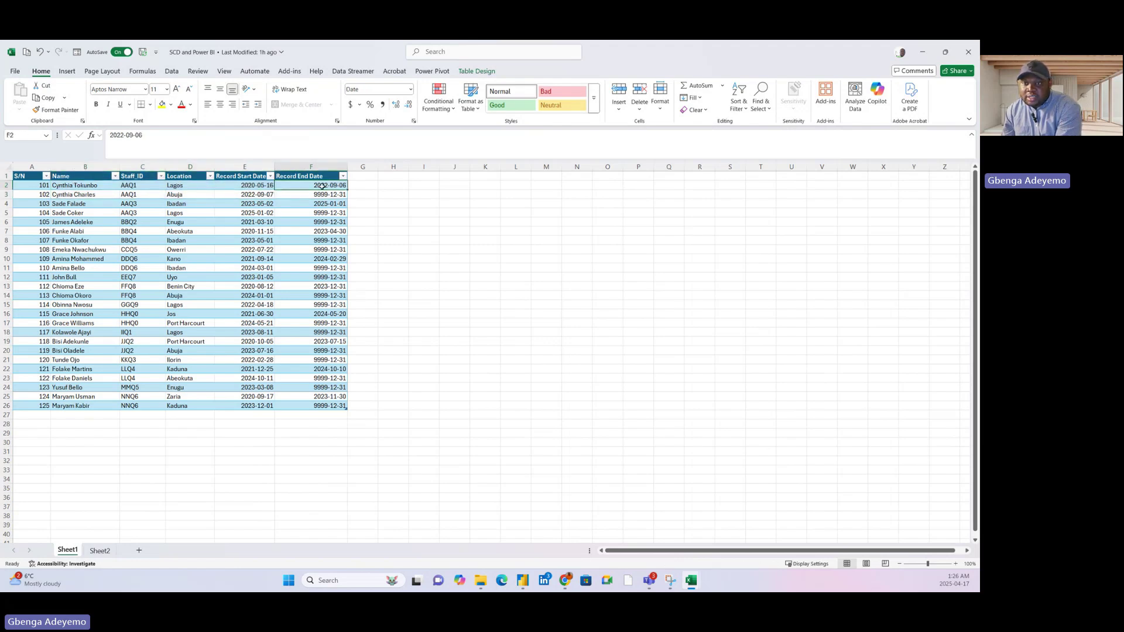
Enlarge Sheet1 to 140% and compare the name, location and record dates in rows 101 and 102
click(956, 563)
click(955, 563)
click(956, 564)
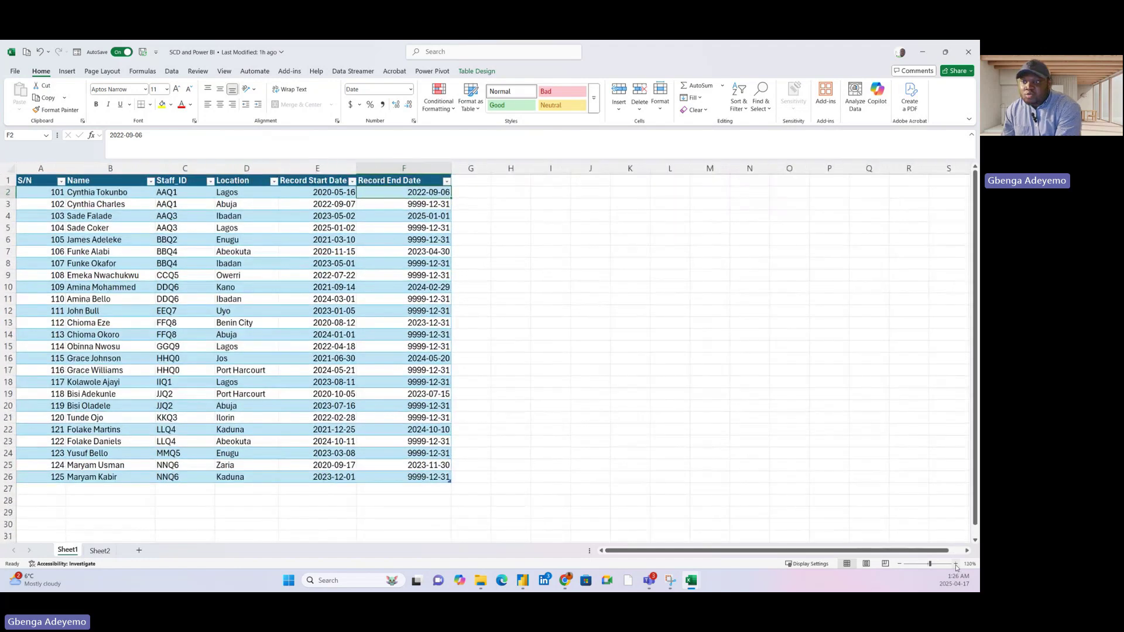
click(956, 564)
click(115, 194)
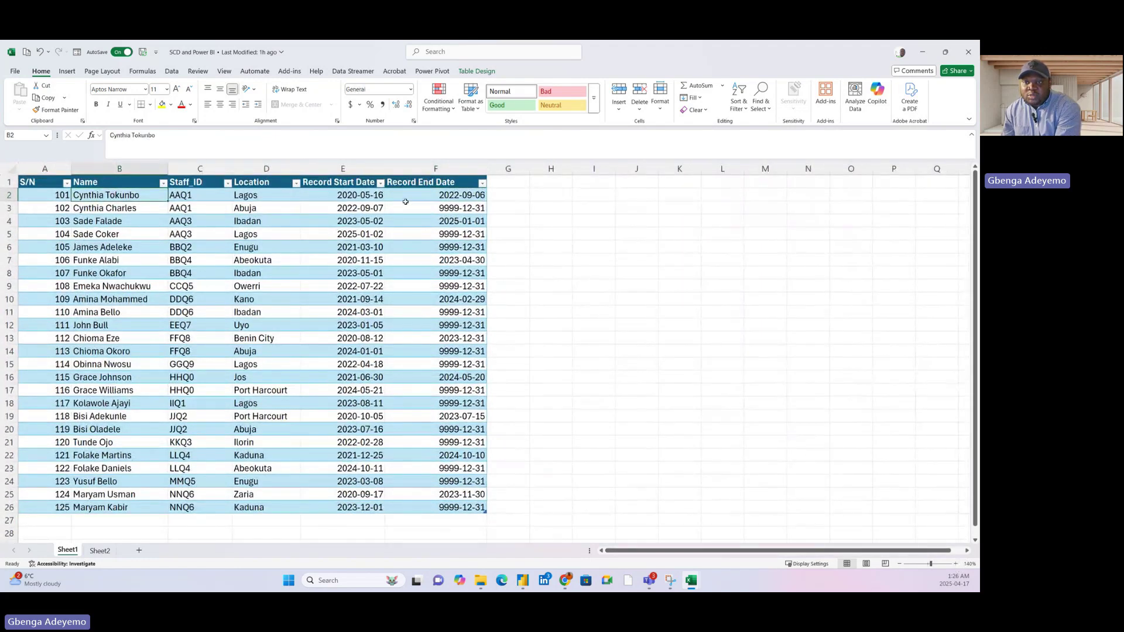
click(427, 186)
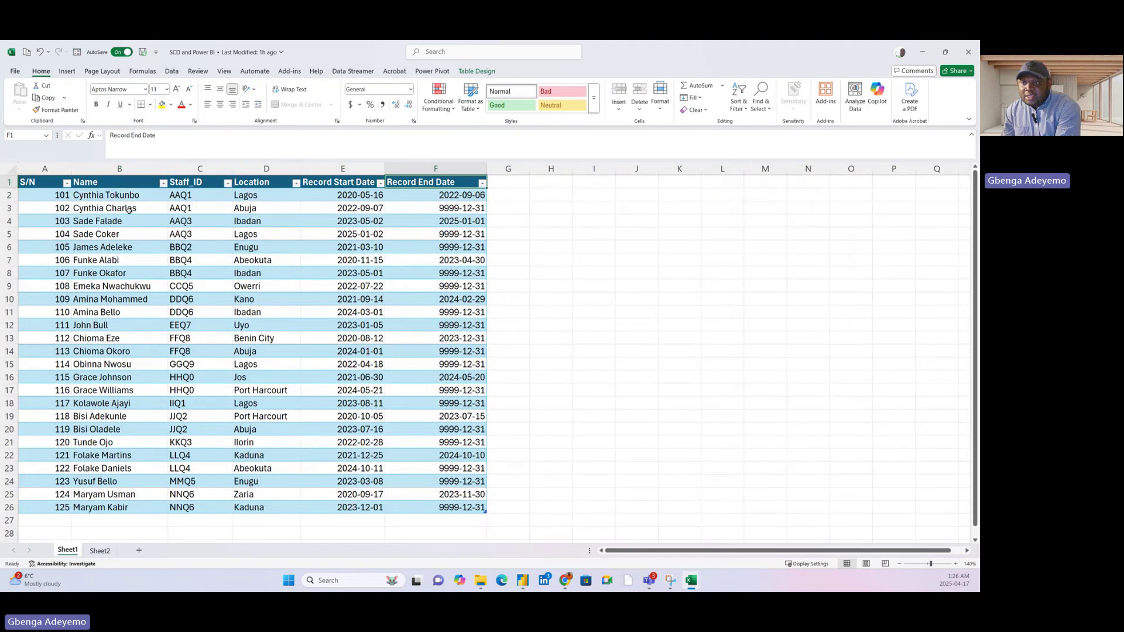
click(266, 203)
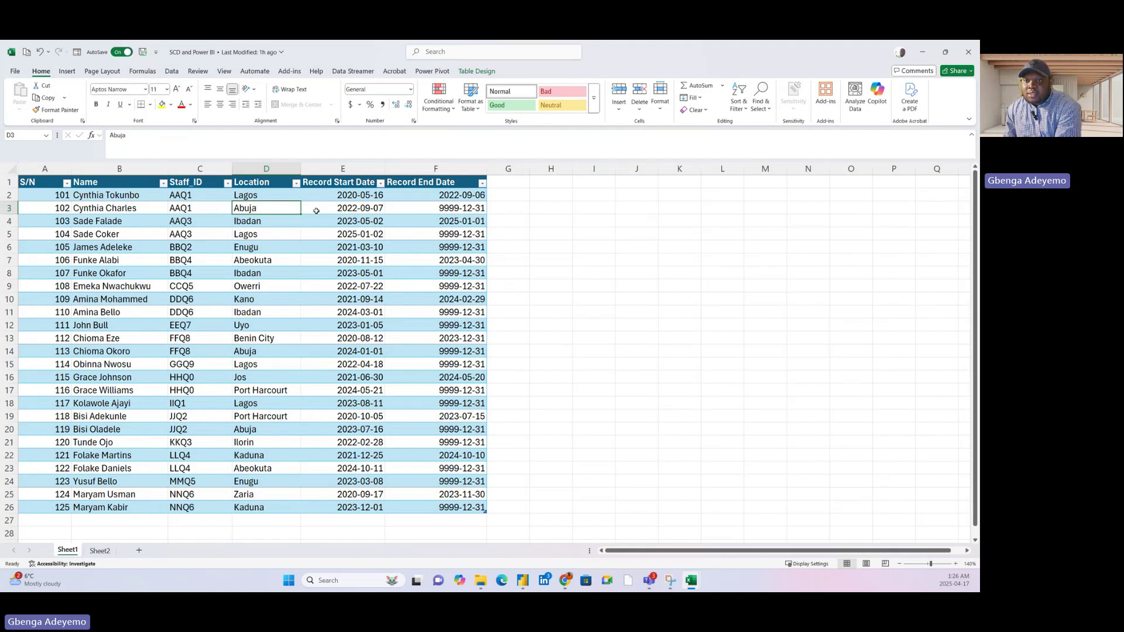
click(363, 207)
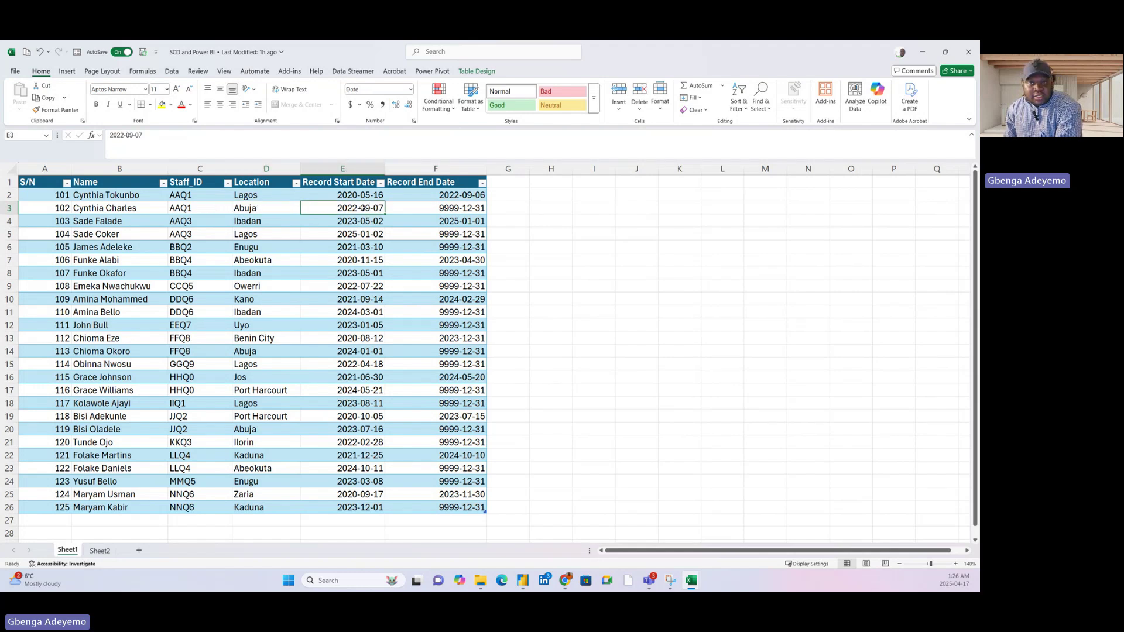
click(447, 208)
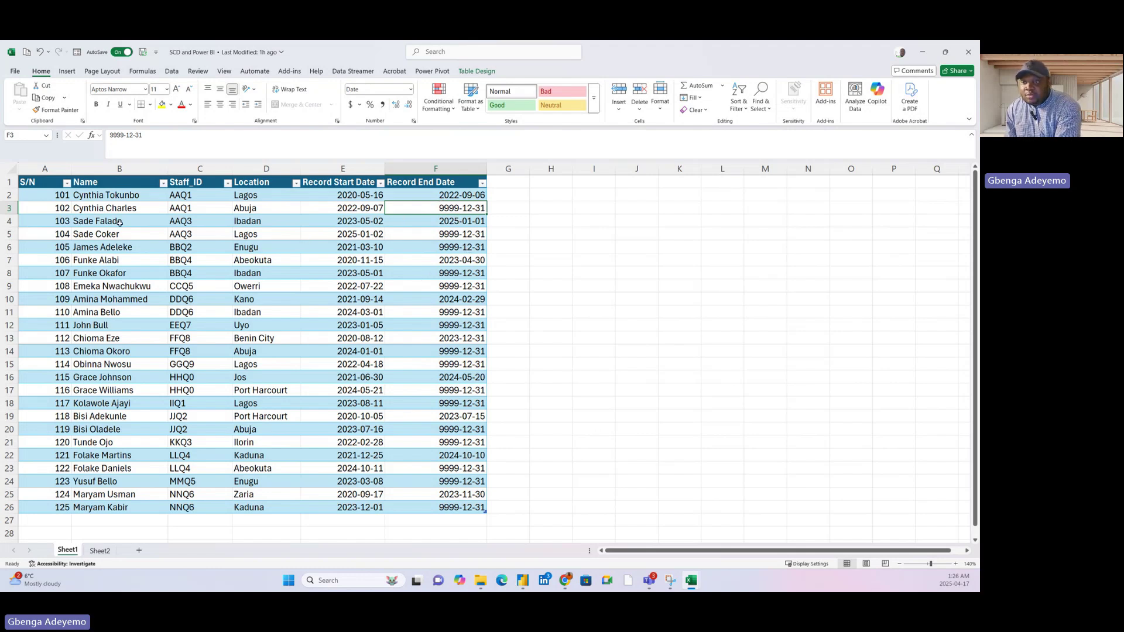
Compare the name, staff ID and location in rows 103 and 104 of the staff table
drag(119, 224, 277, 232)
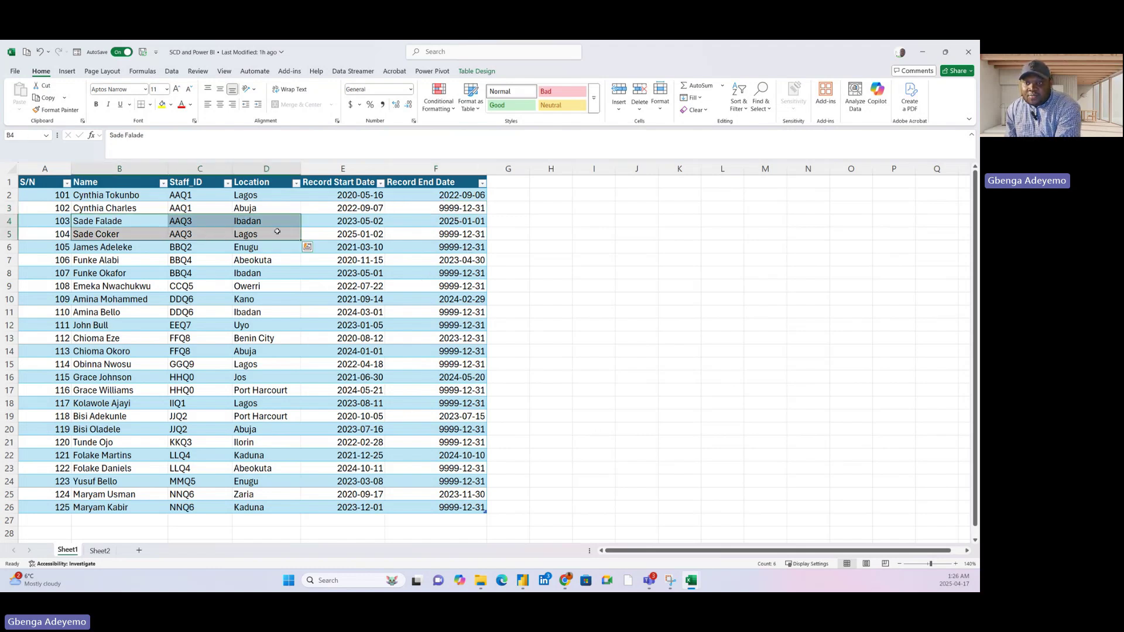
click(117, 223)
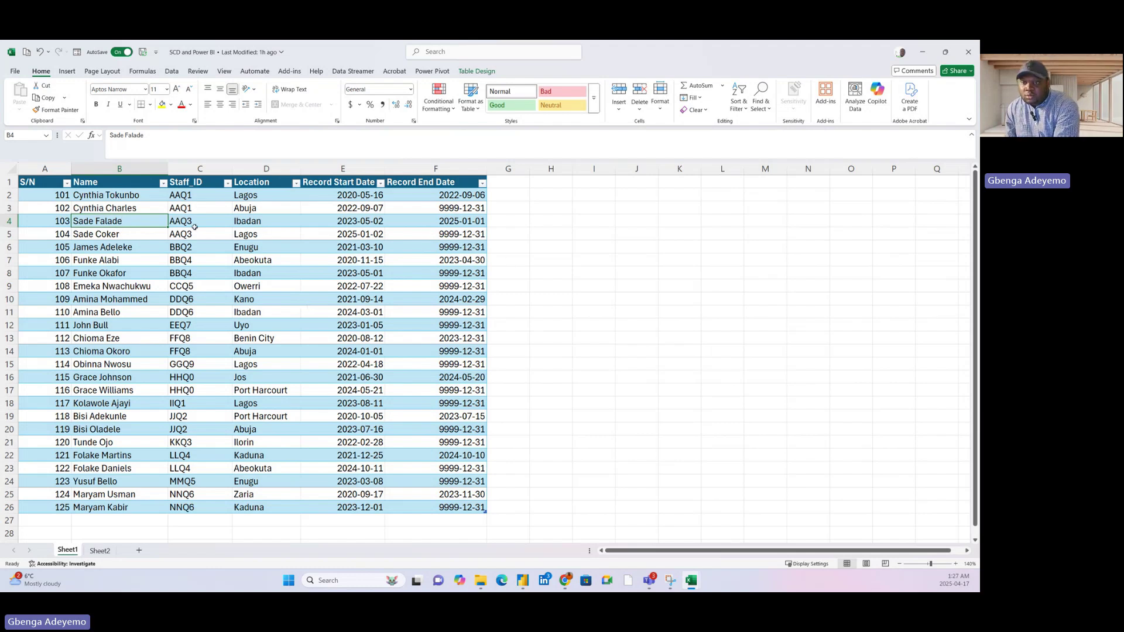
click(256, 221)
click(257, 233)
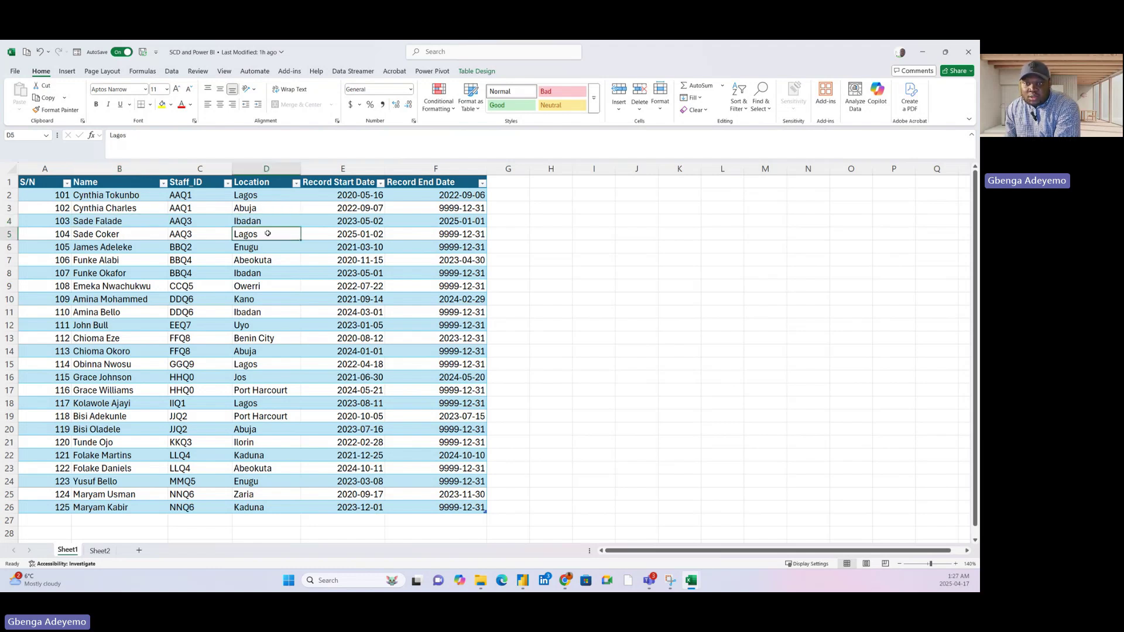
Check the record start and end dates for rows 103 and 104 of the staff table
click(285, 221)
click(356, 226)
click(437, 221)
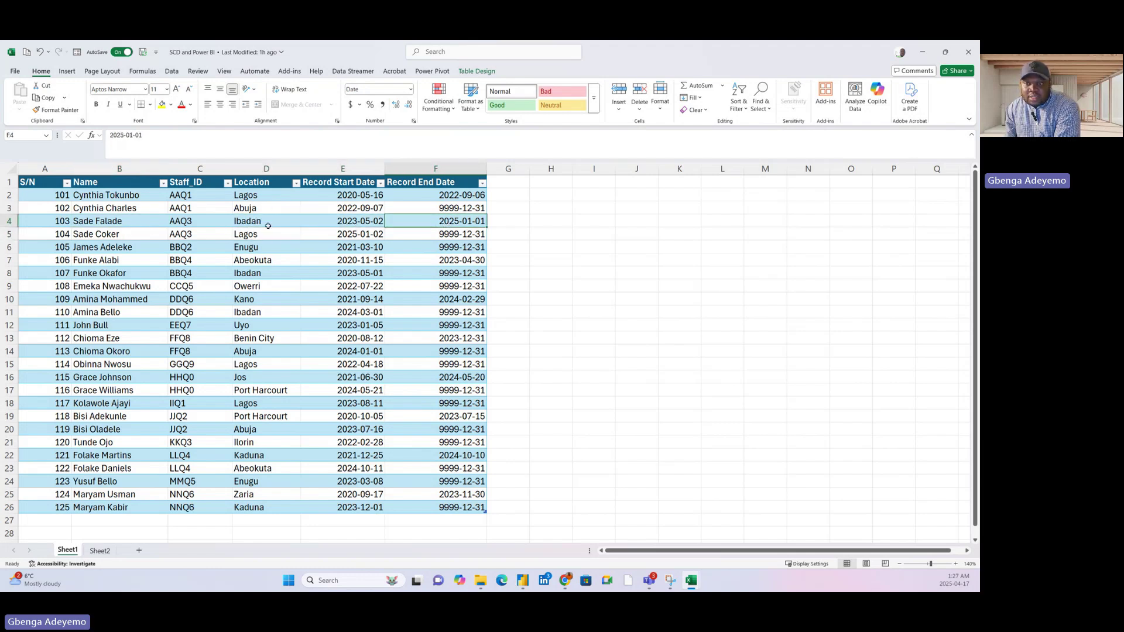
click(348, 233)
click(429, 234)
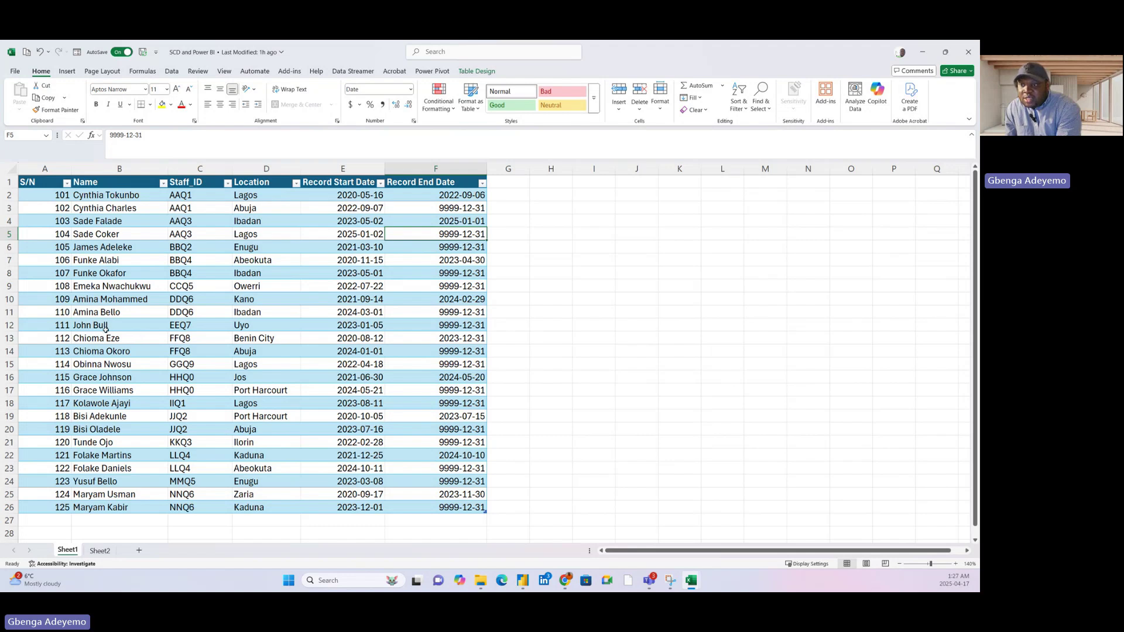
Examine the record in row 111 of the staff table, from the name to the Record End Date
drag(107, 326, 405, 324)
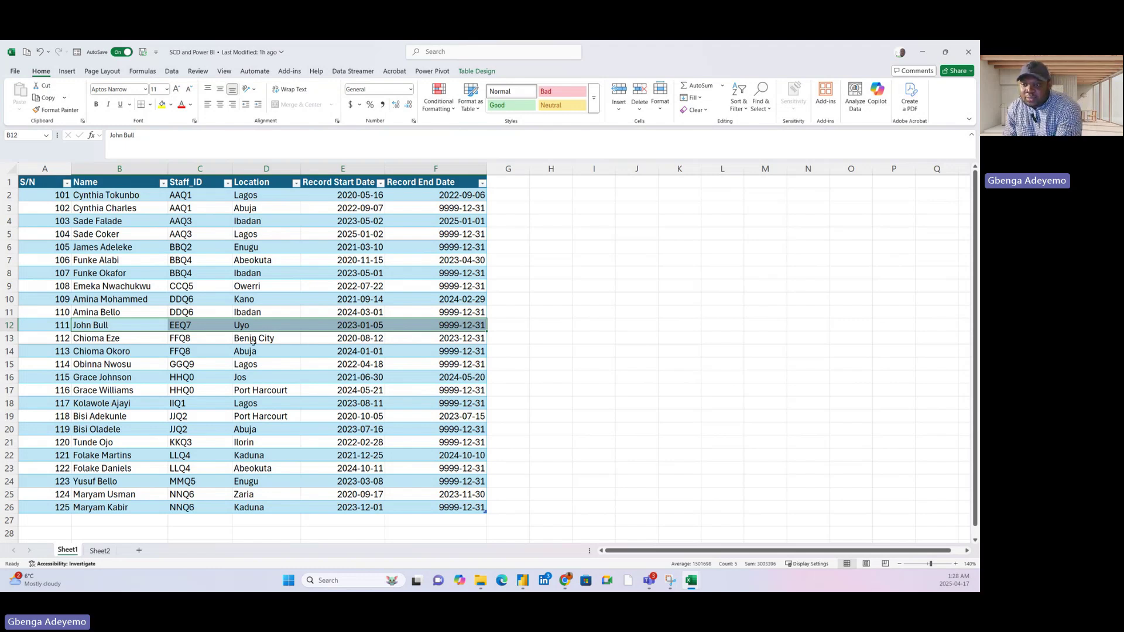
scroll(111, 532, down, 1)
scroll(111, 539, up, 1)
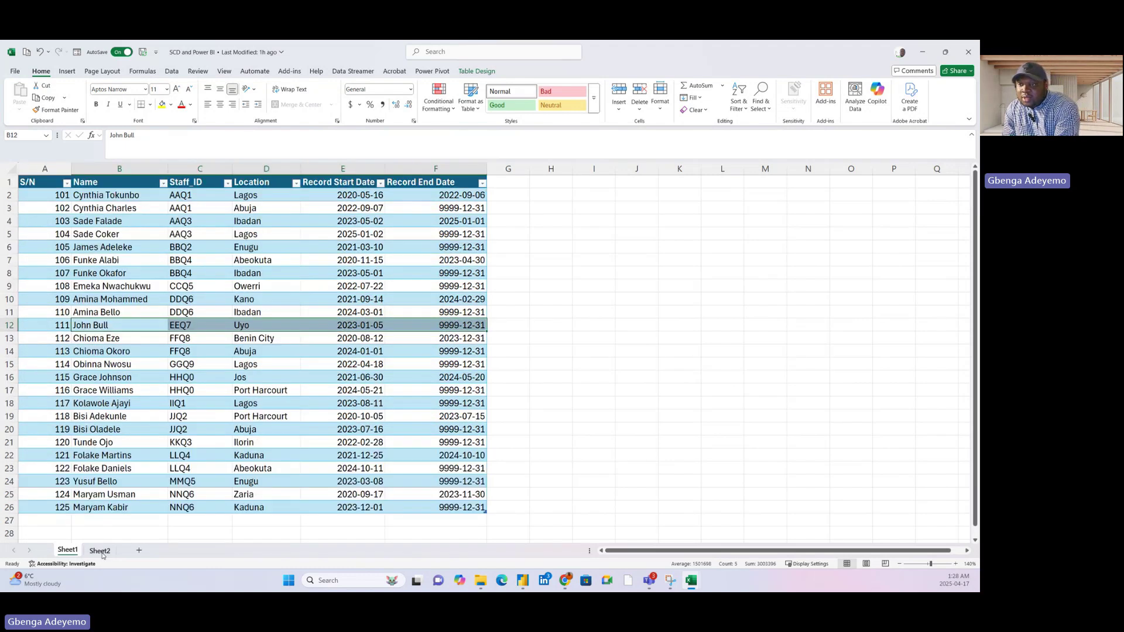
Show the sales table on Sheet2 enlarged to 140%
click(101, 551)
click(349, 358)
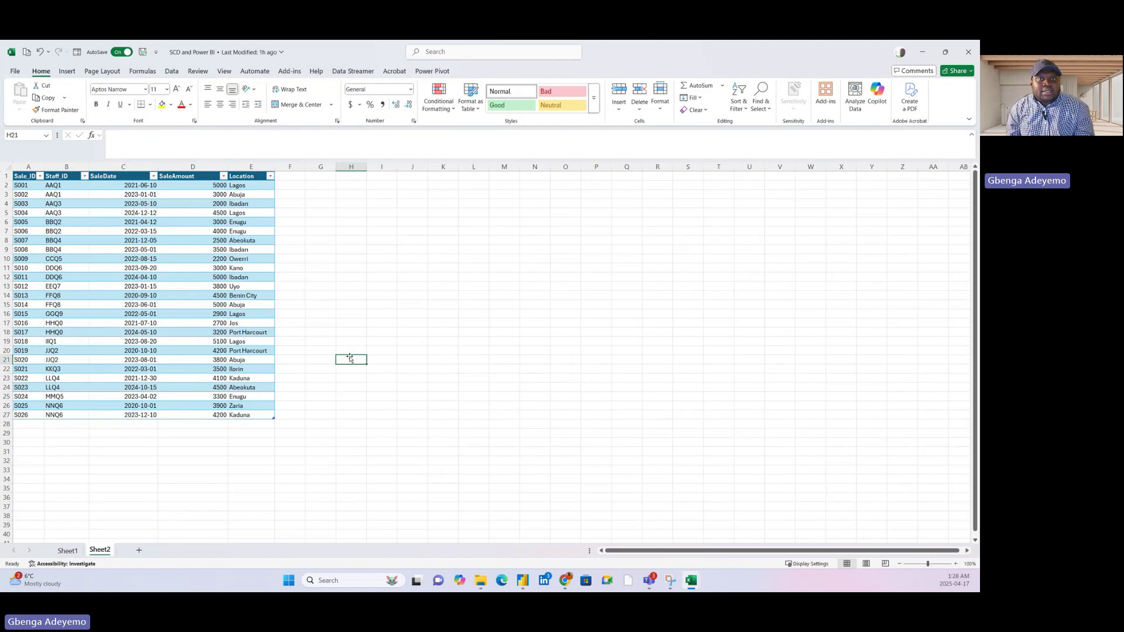
click(955, 564)
click(955, 564)
click(955, 564)
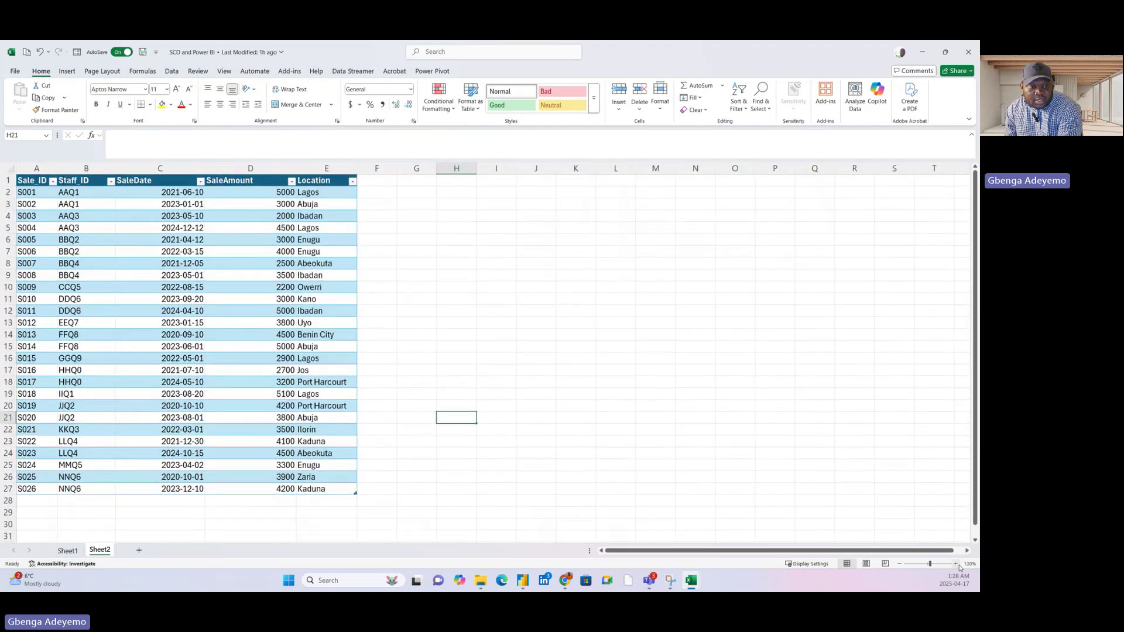
click(956, 564)
click(955, 563)
scroll(665, 413, up, 1)
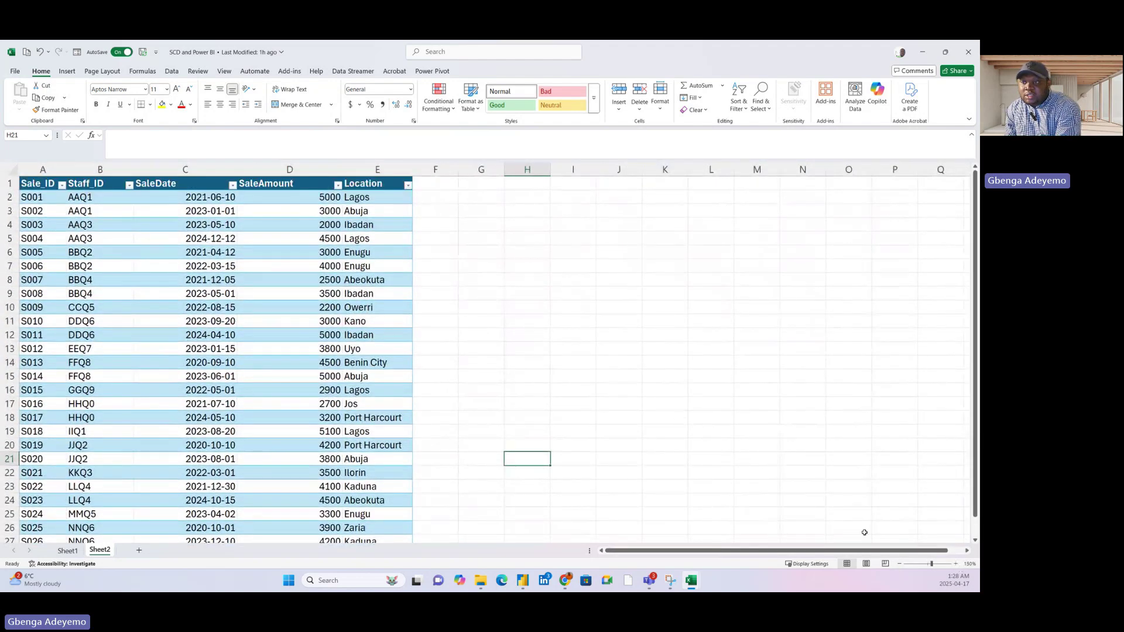
click(899, 563)
click(616, 390)
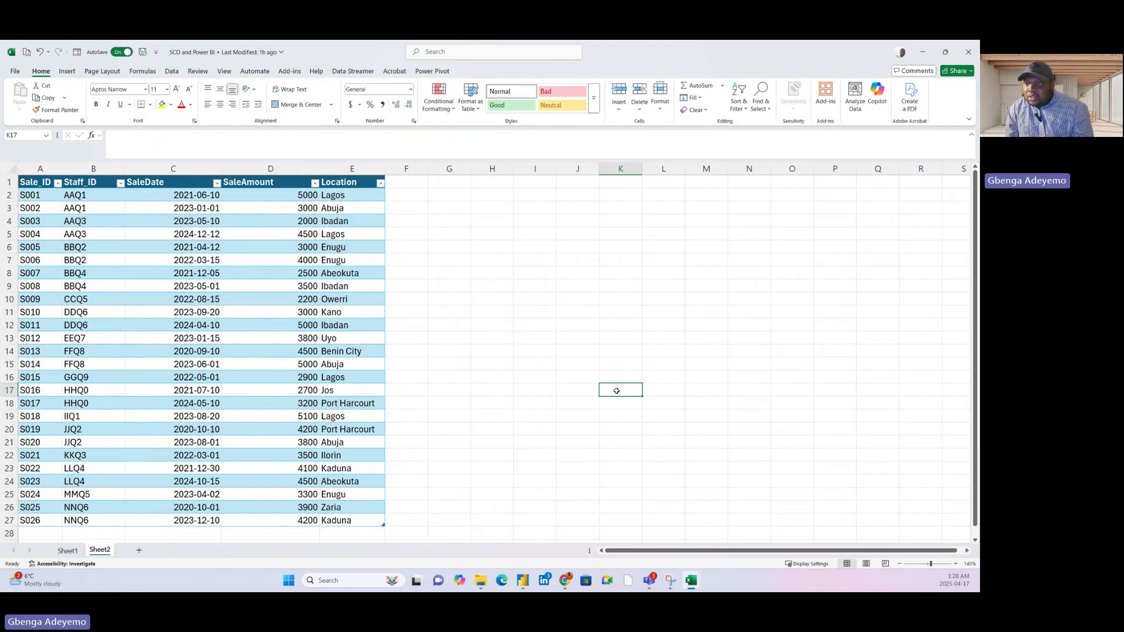
Examine the staff ID, sale date, sale amount and location of sale S001 in the sales table
click(92, 193)
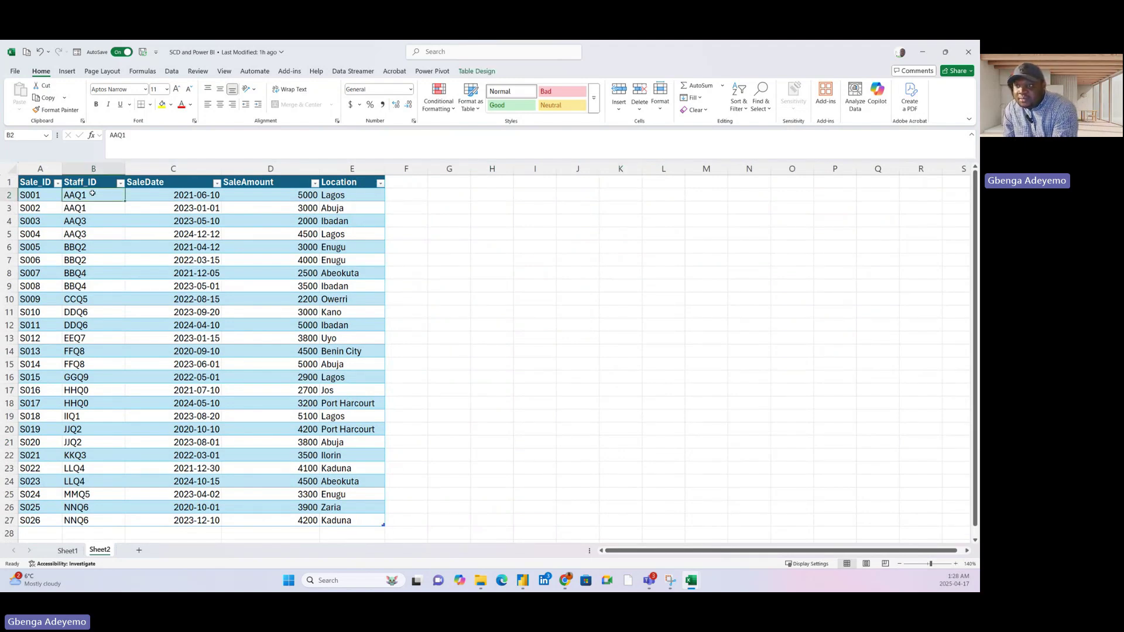
click(164, 195)
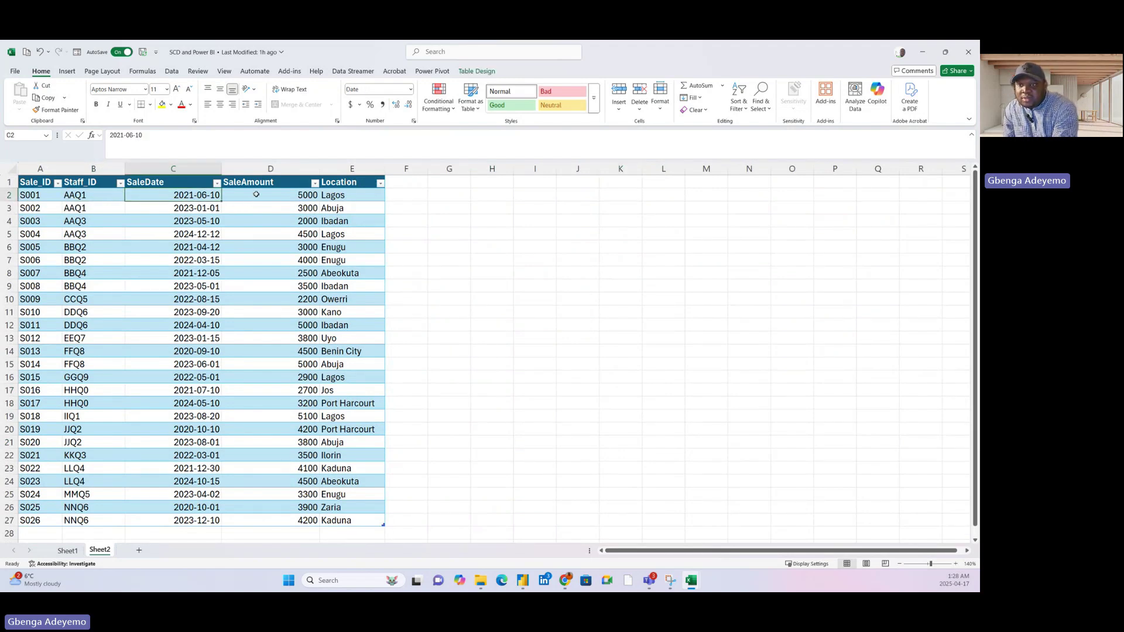
click(257, 194)
click(352, 196)
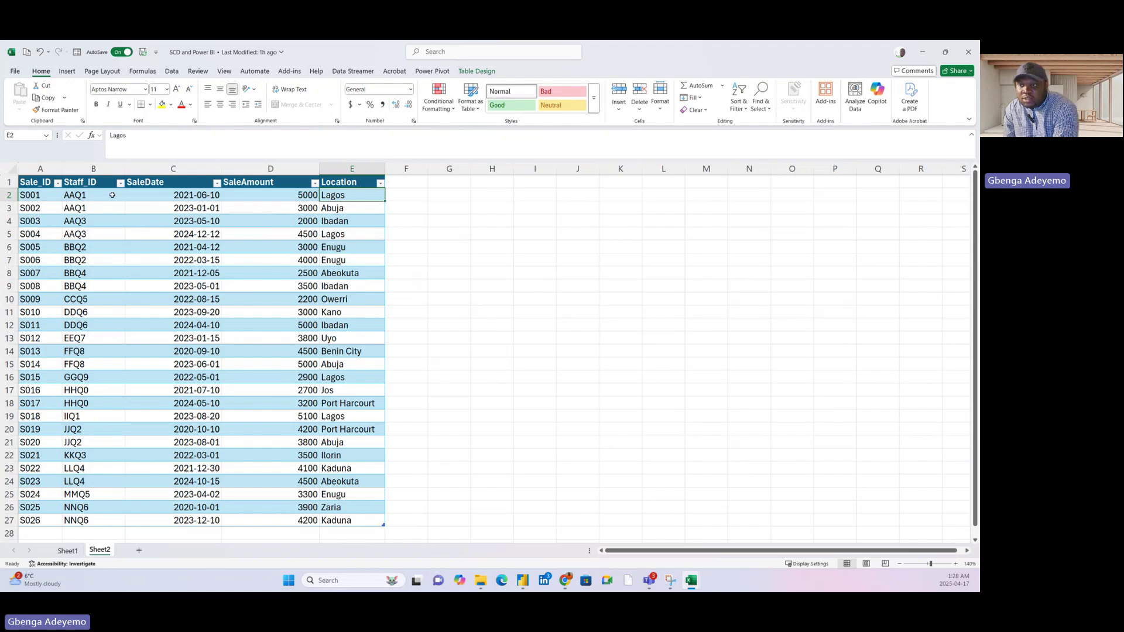
click(93, 195)
click(169, 195)
click(120, 193)
drag(120, 194, 234, 196)
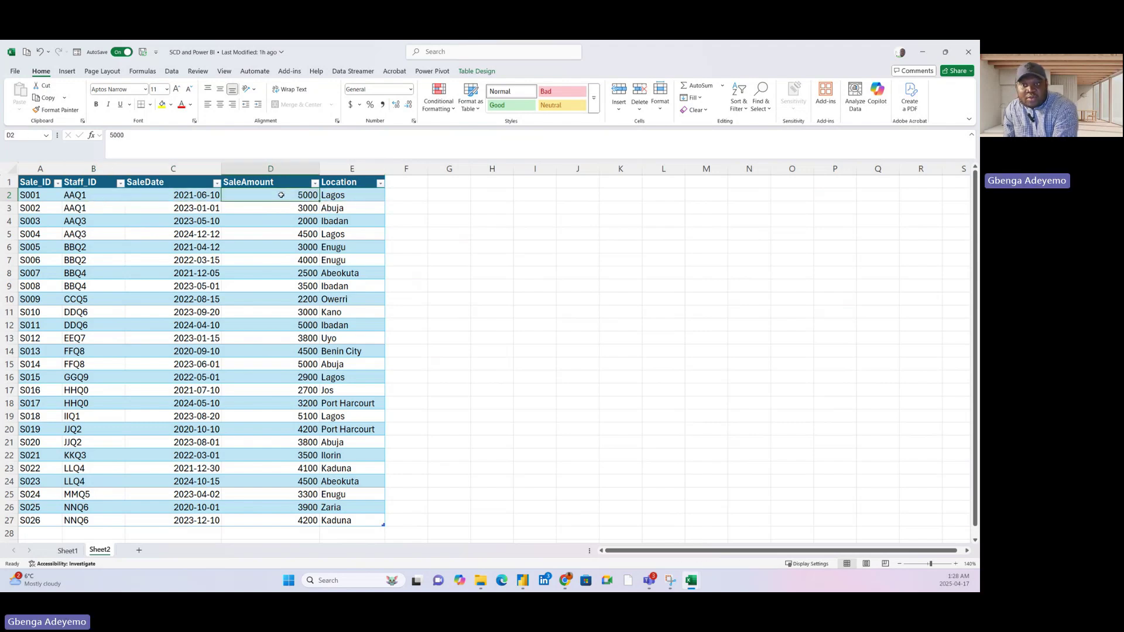
Compare sale S002 with sale S001 for the same staff ID and look over the remaining sales rows
drag(96, 210, 269, 208)
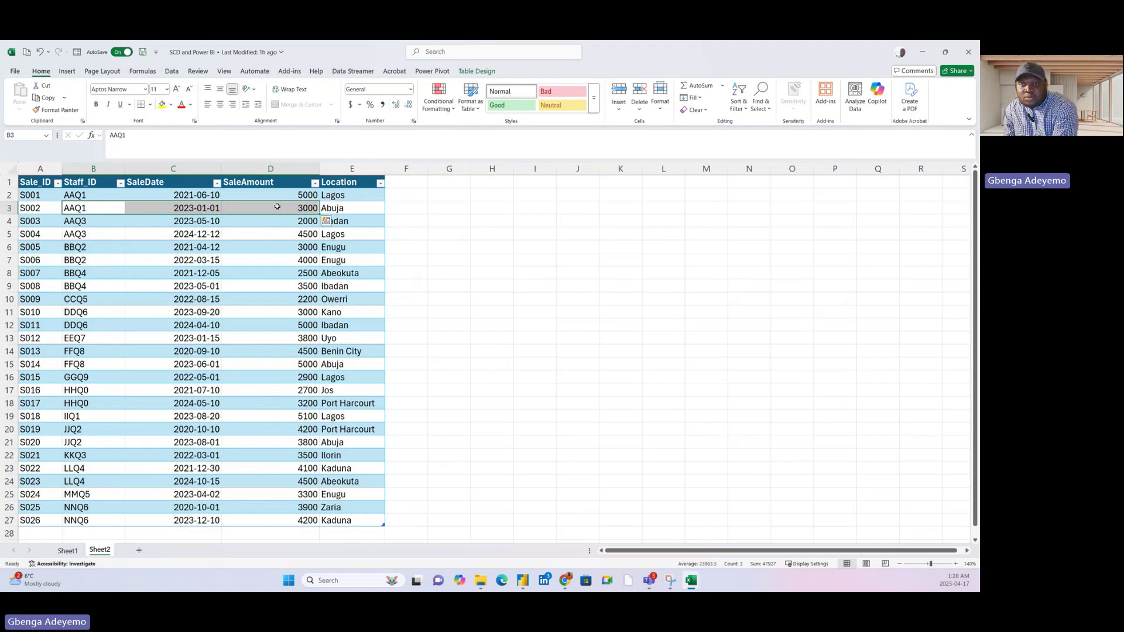
click(282, 210)
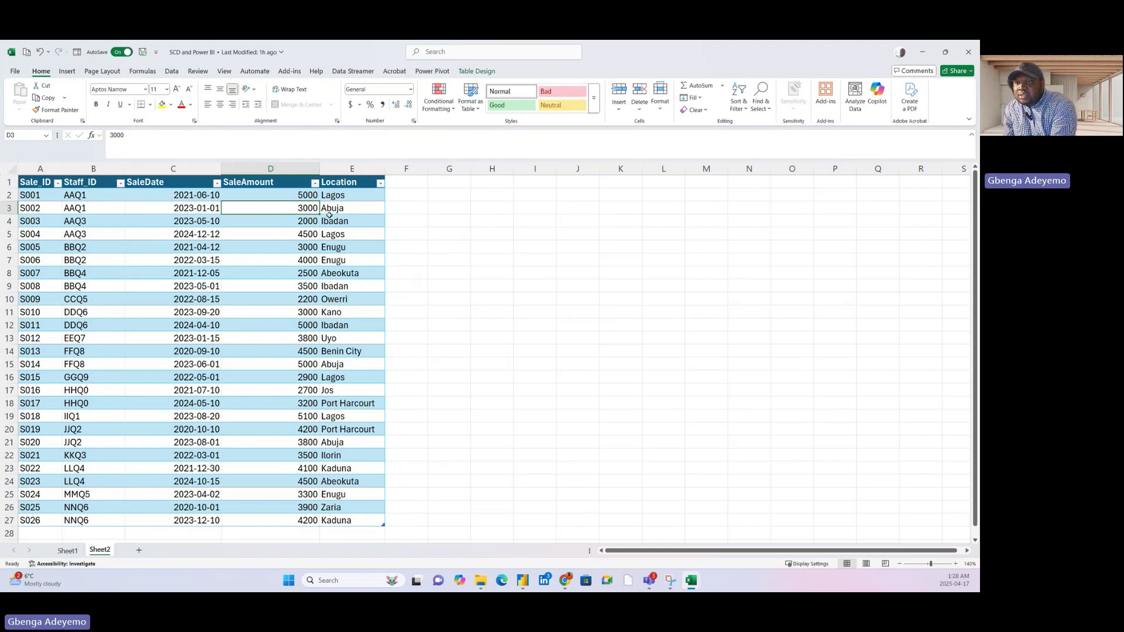
scroll(264, 323, down, 1)
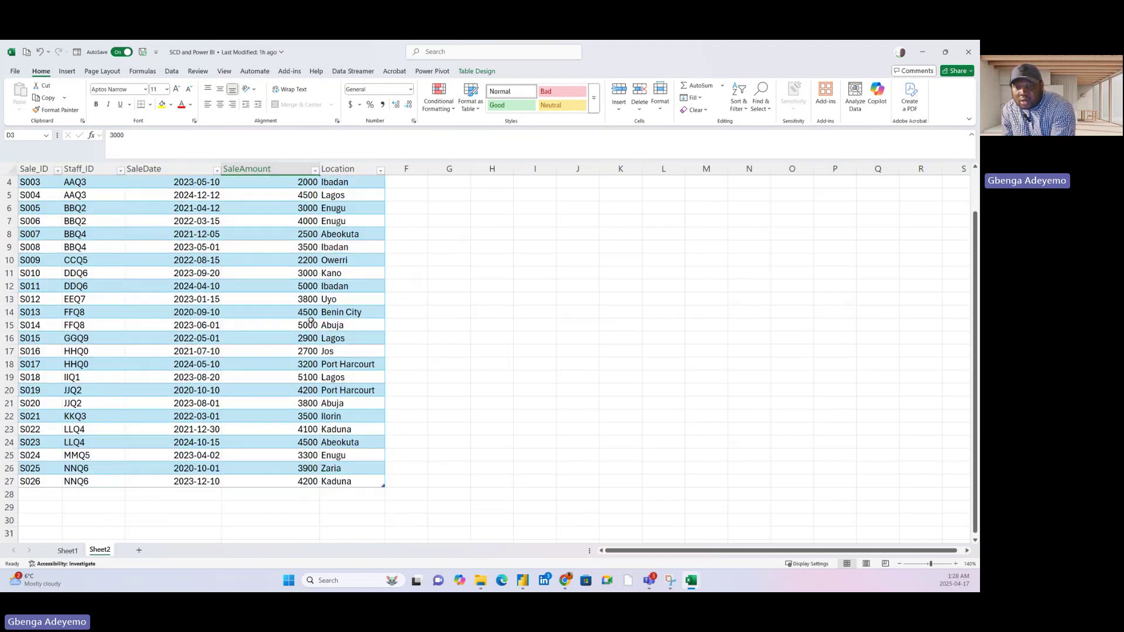
scroll(281, 324, up, 1)
scroll(292, 325, down, 1)
scroll(293, 325, up, 1)
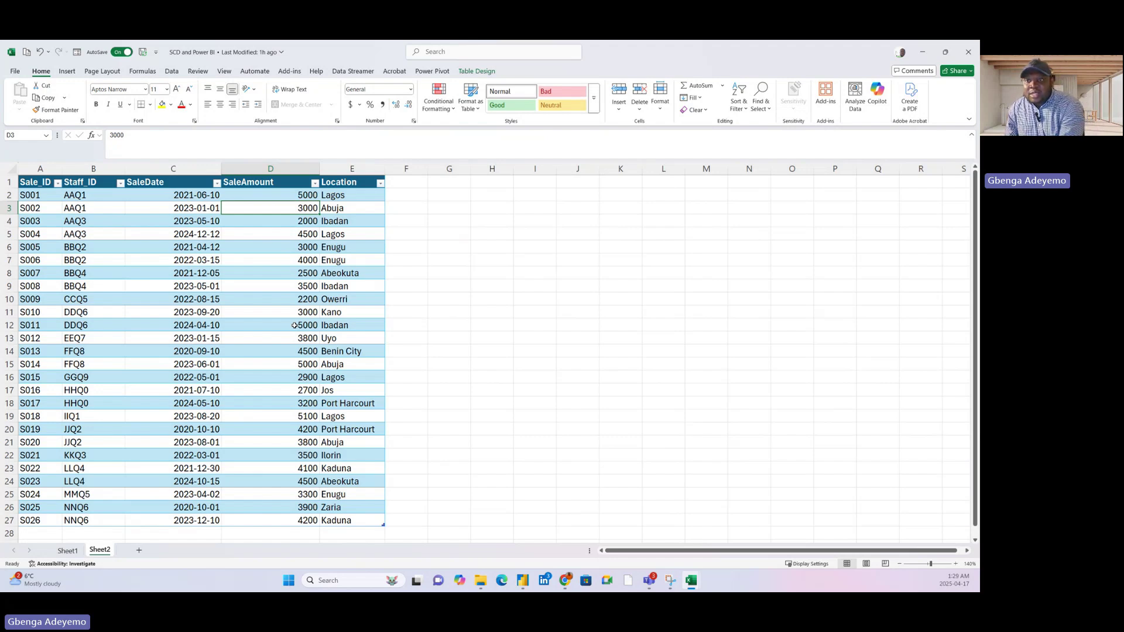
drag(88, 199, 329, 196)
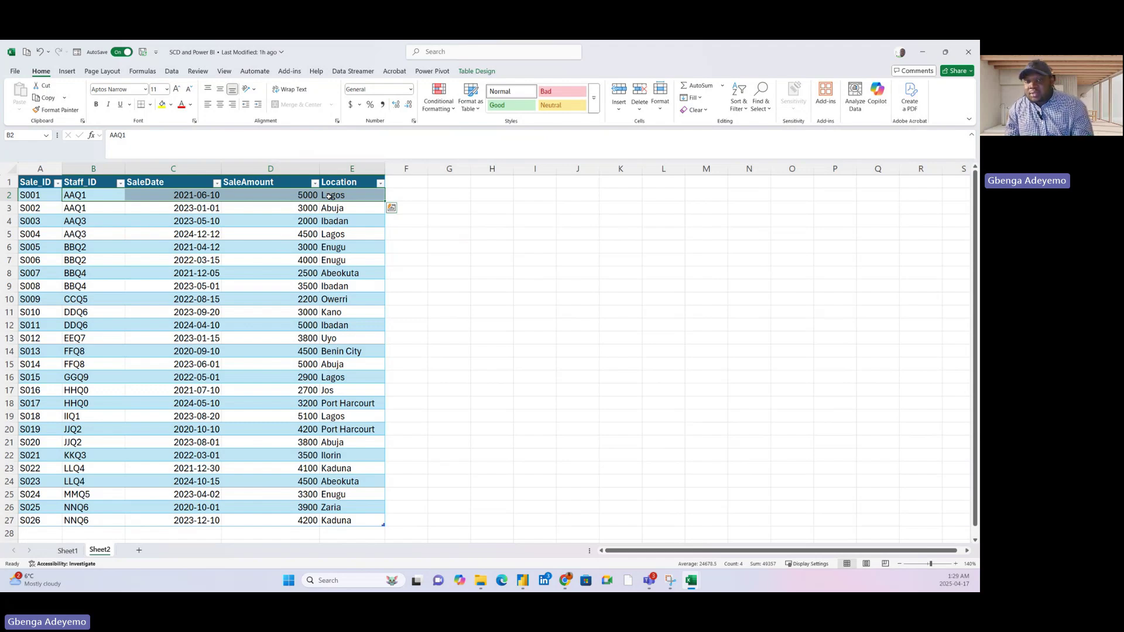
click(564, 326)
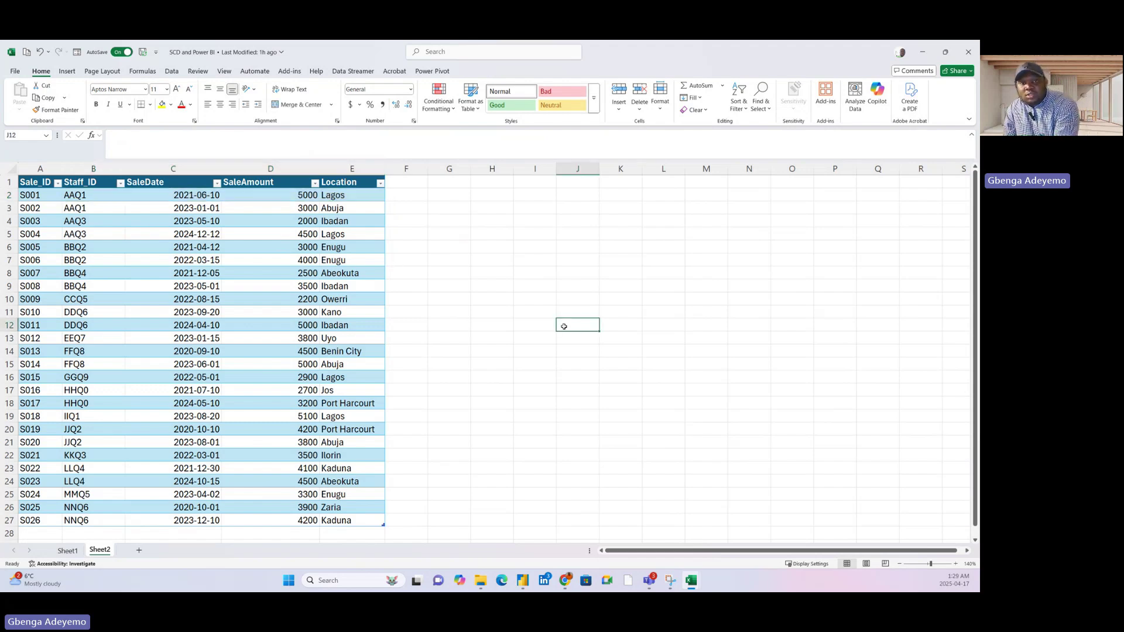
Close the workbook and, in Power BI Desktop, import data from the SCD and Power BI Excel file
click(967, 51)
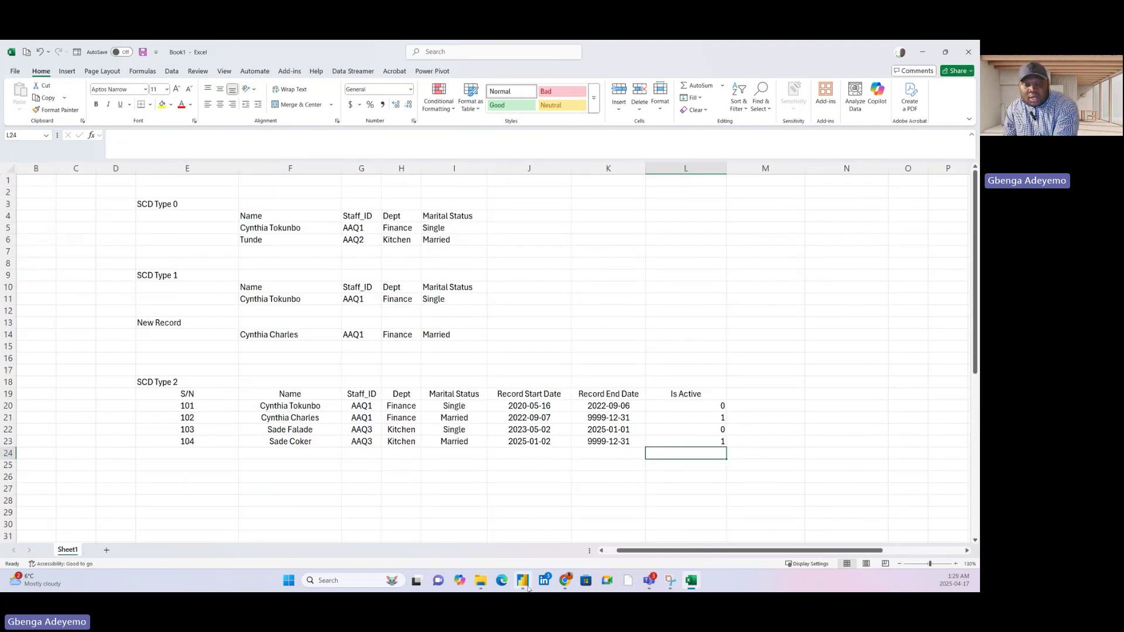
click(523, 585)
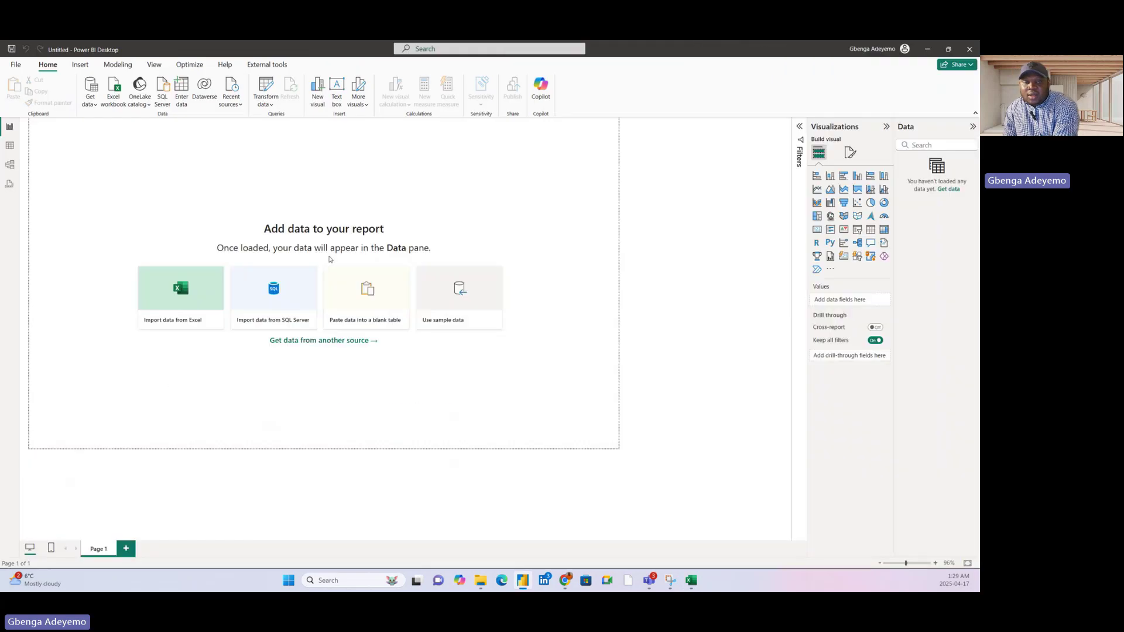
click(208, 359)
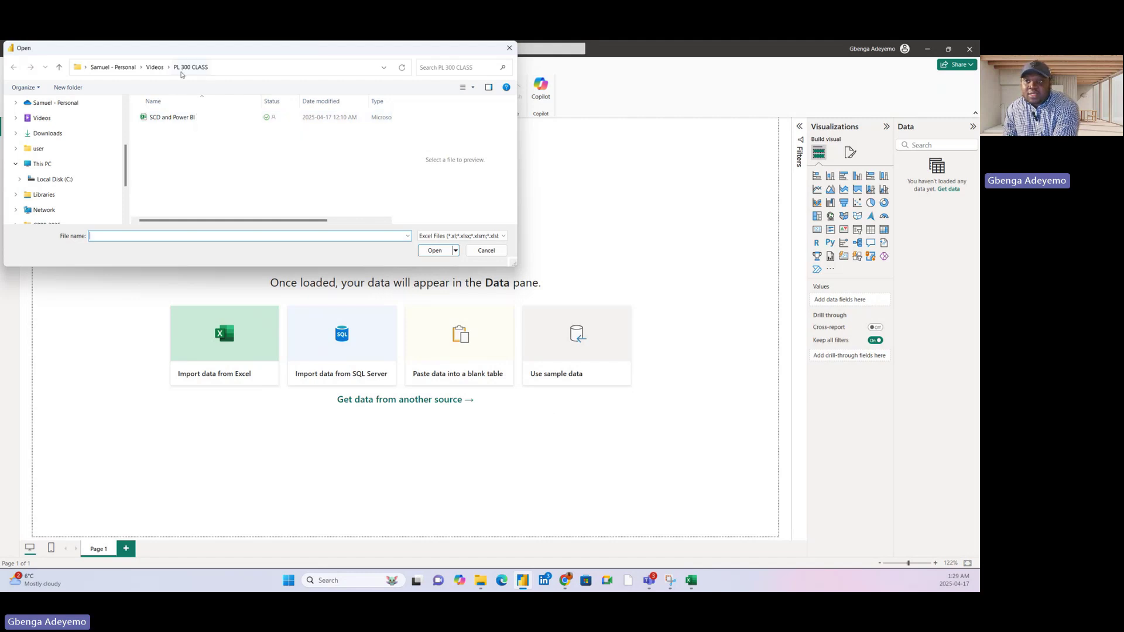
double_click(191, 119)
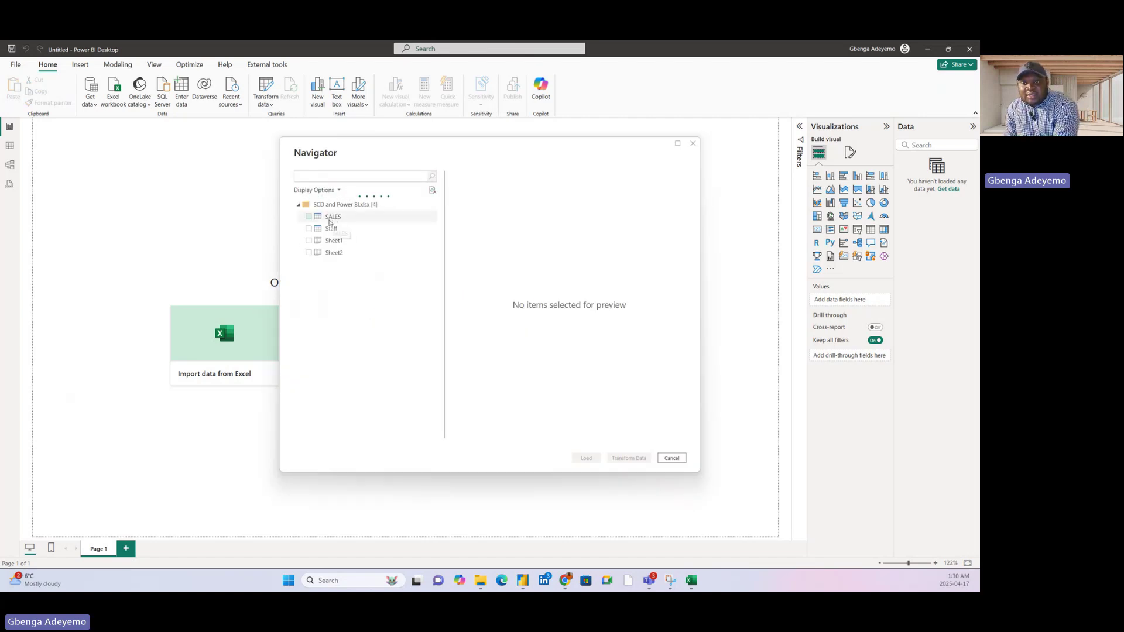
Choose the SALES and Staff tables and open them in Power Query Editor to transform the data
click(311, 217)
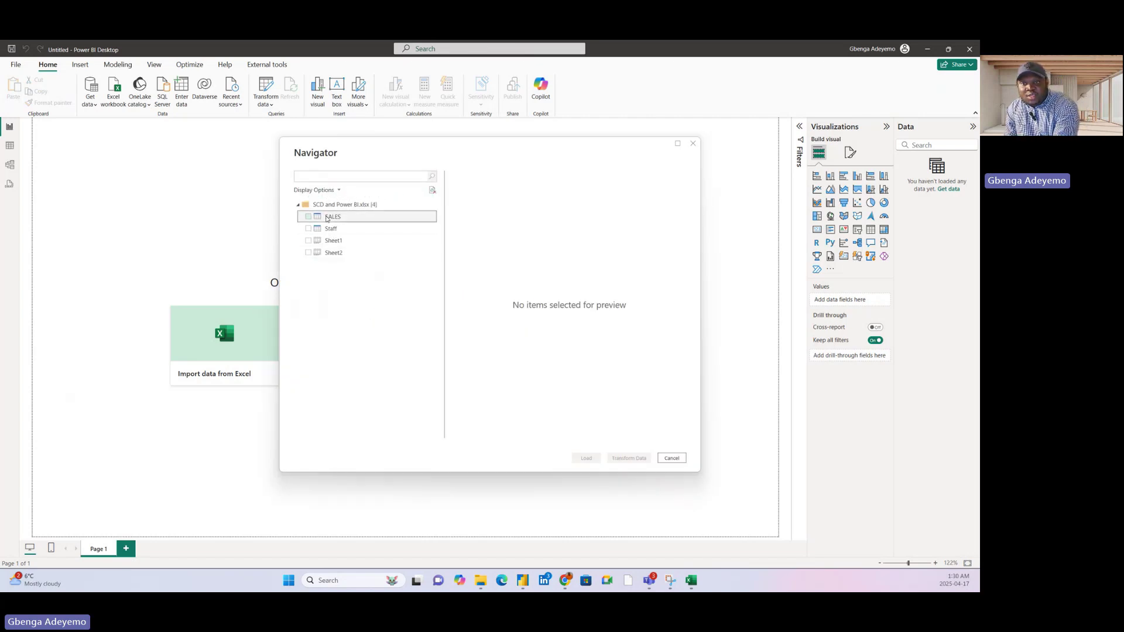
click(307, 217)
click(309, 229)
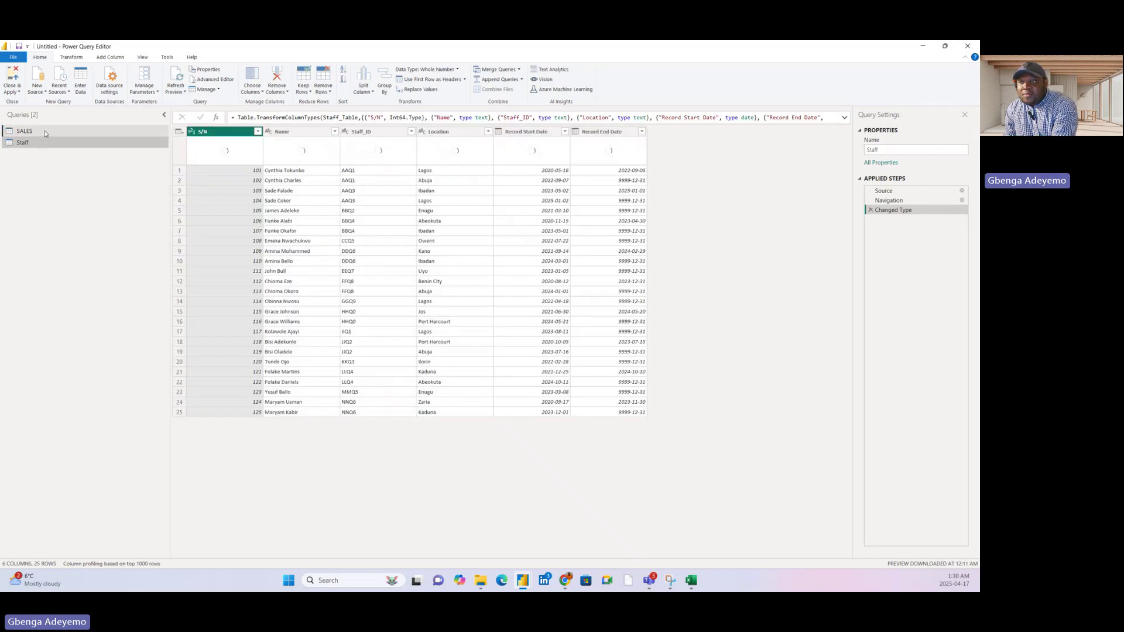
Review the columns of the SALES and Staff queries, including the Staff_ID column they share
click(47, 130)
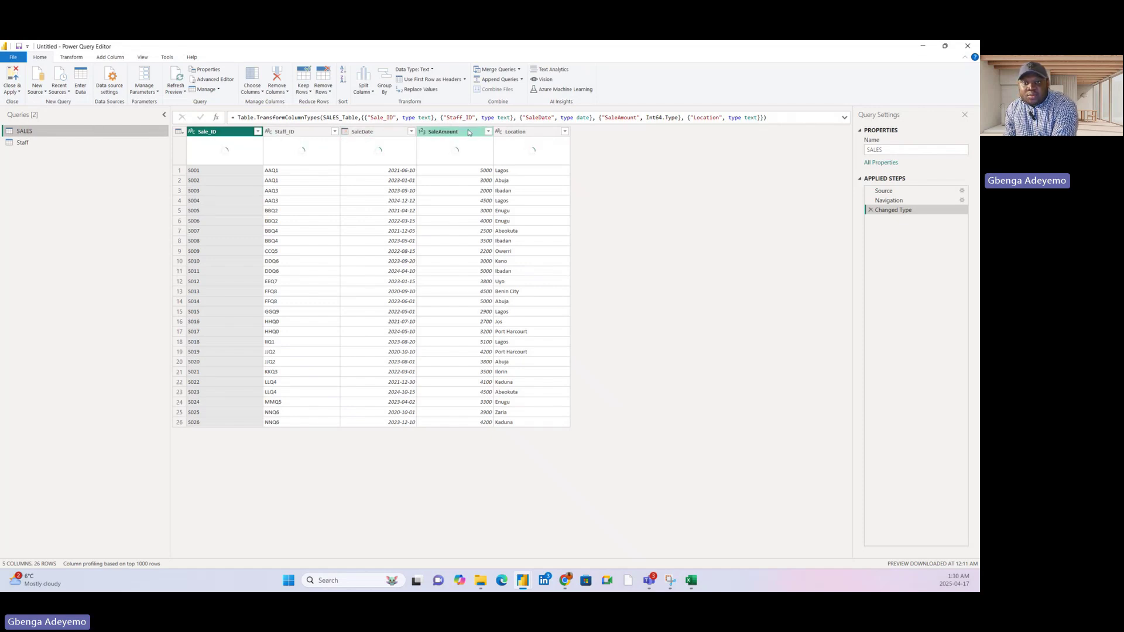
click(84, 141)
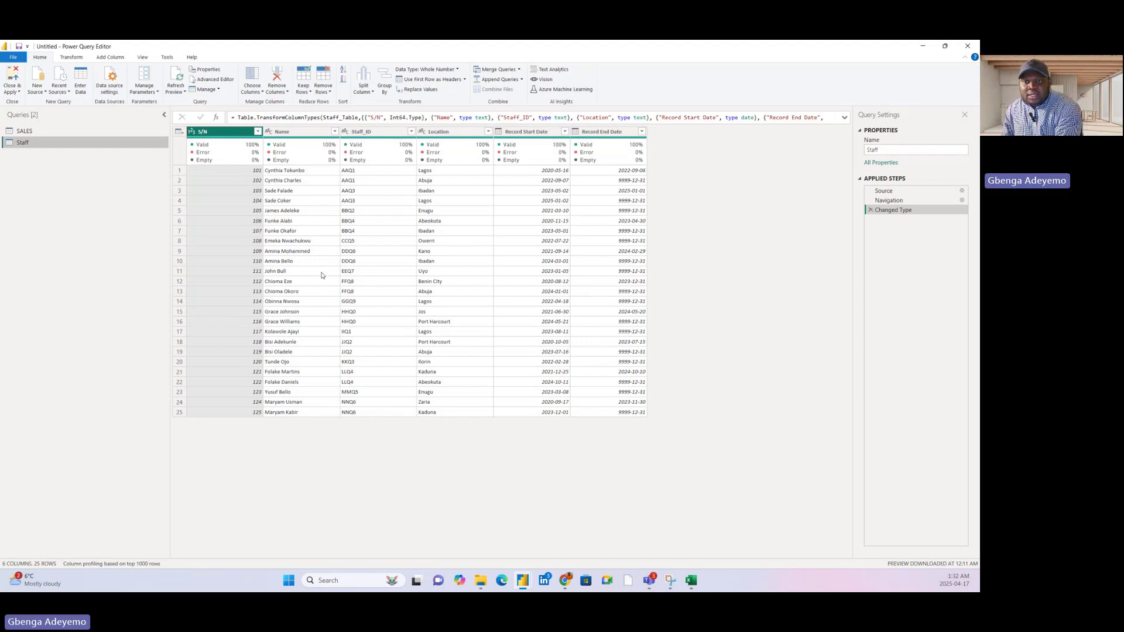
click(368, 134)
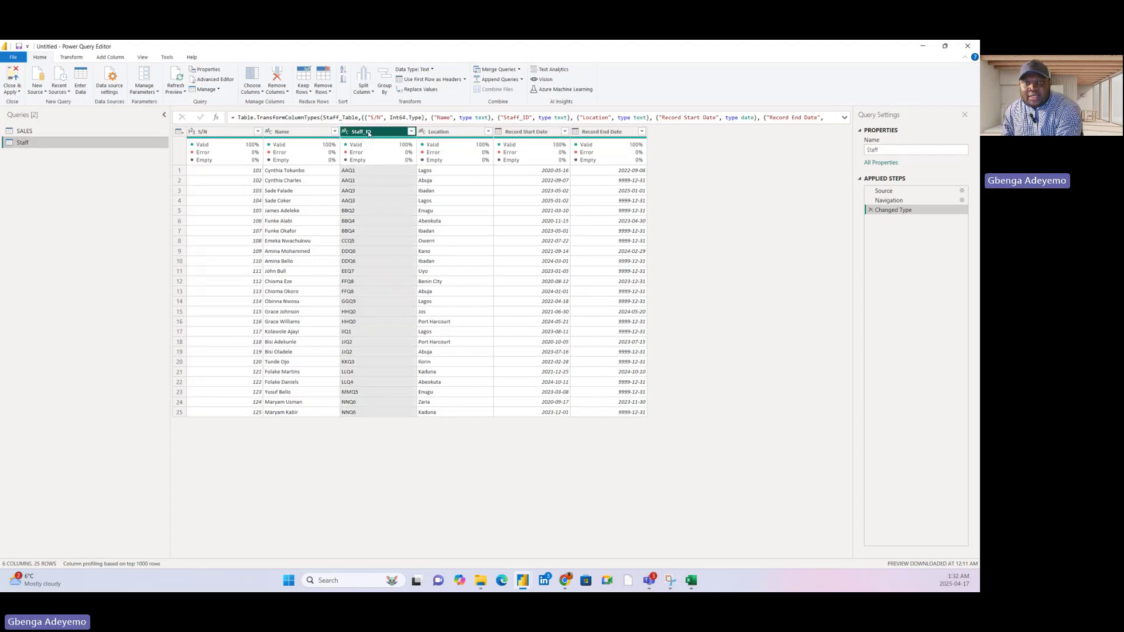
click(73, 131)
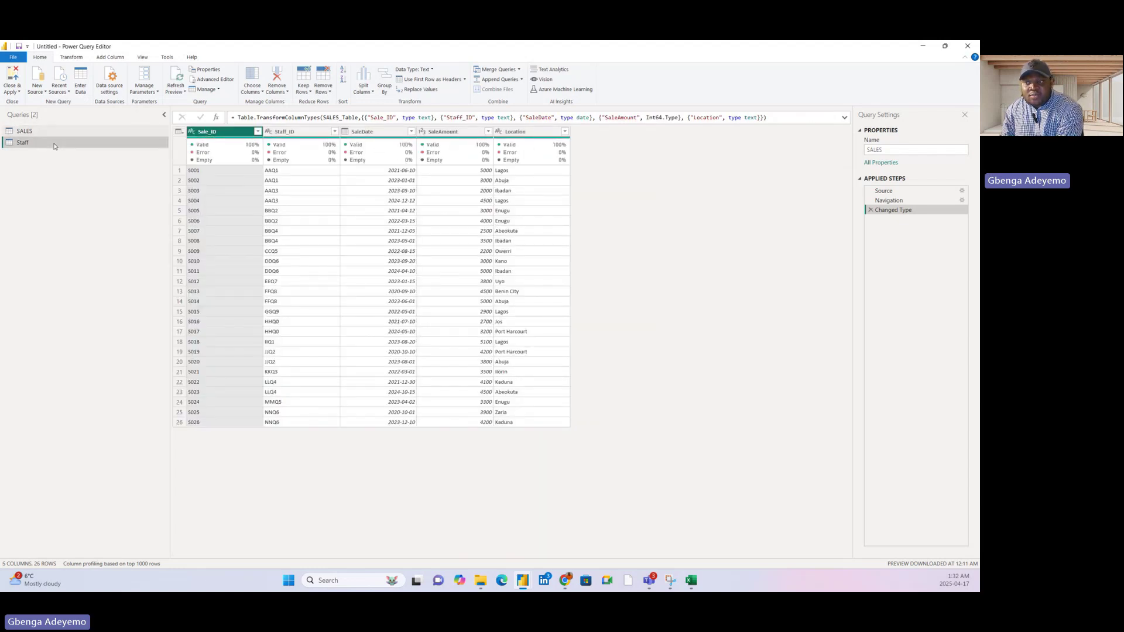
click(54, 146)
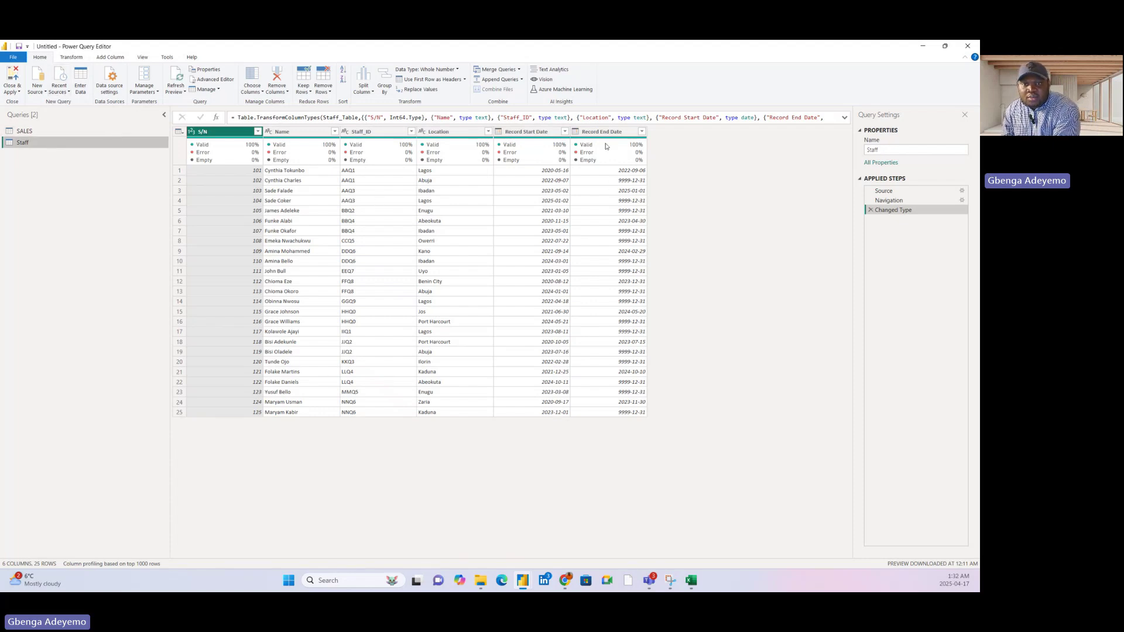
click(24, 131)
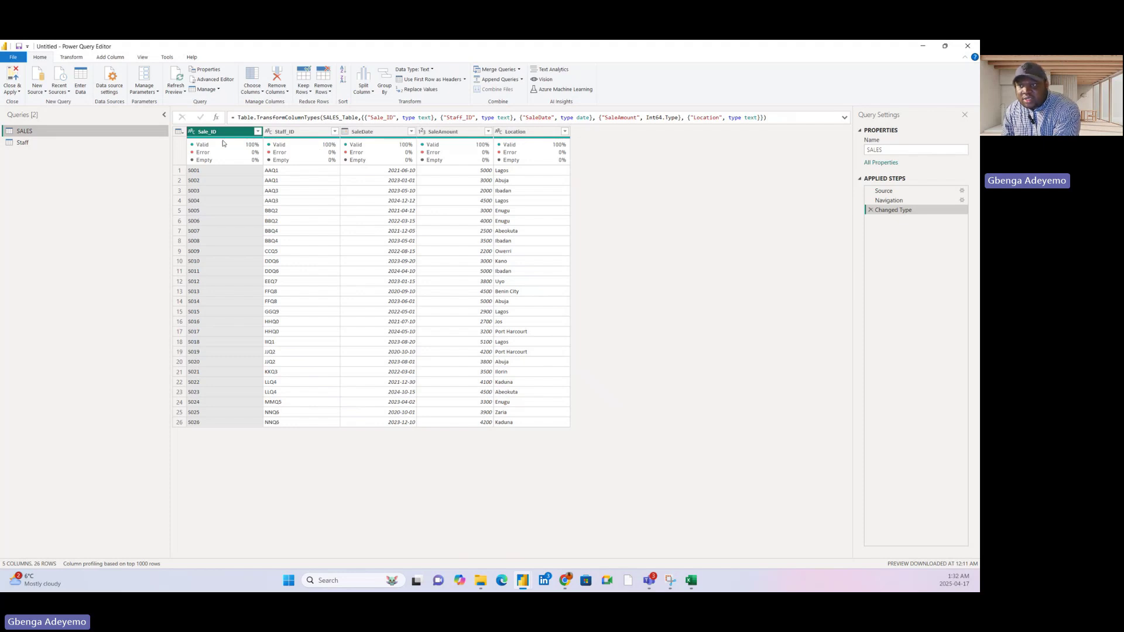
Close Power Query Editor and apply the pending query changes to load both tables into the report
click(14, 92)
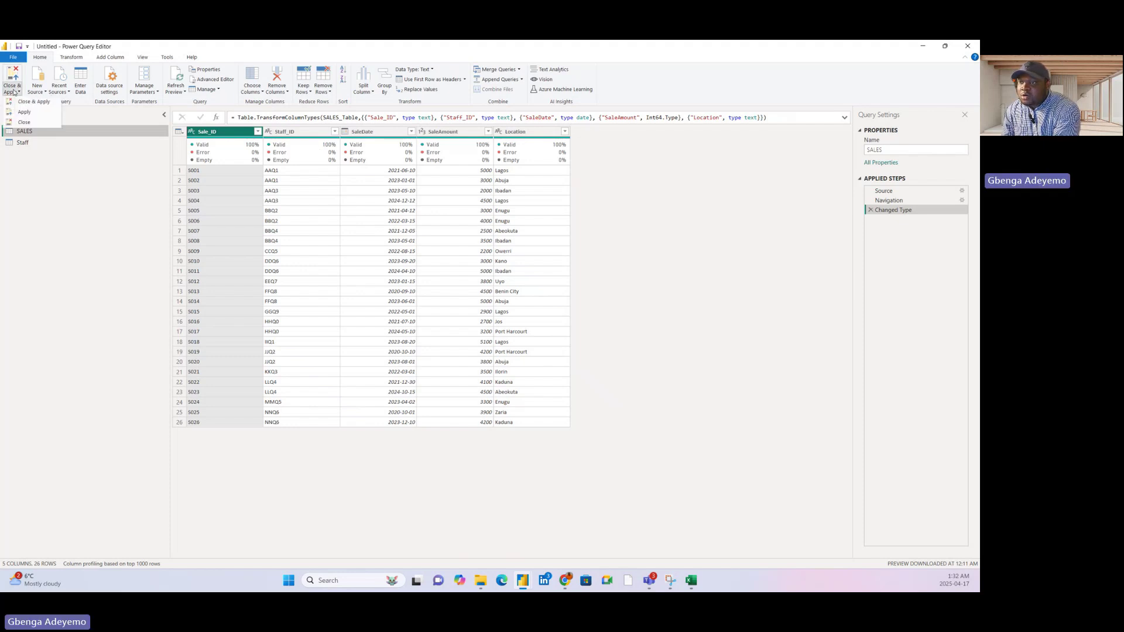
click(20, 102)
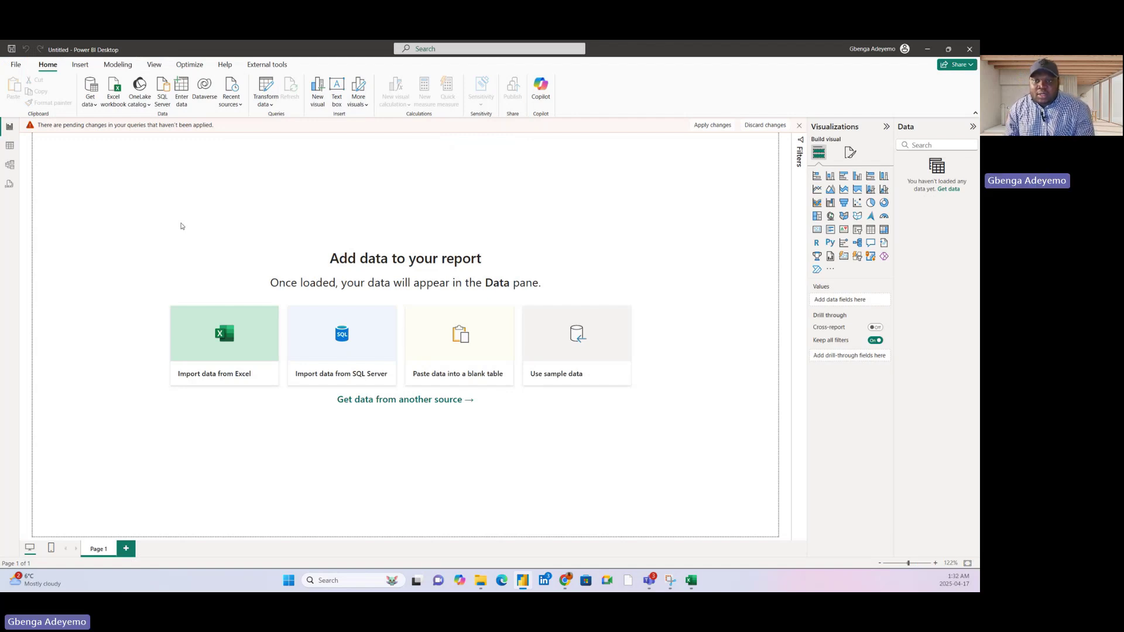
click(711, 125)
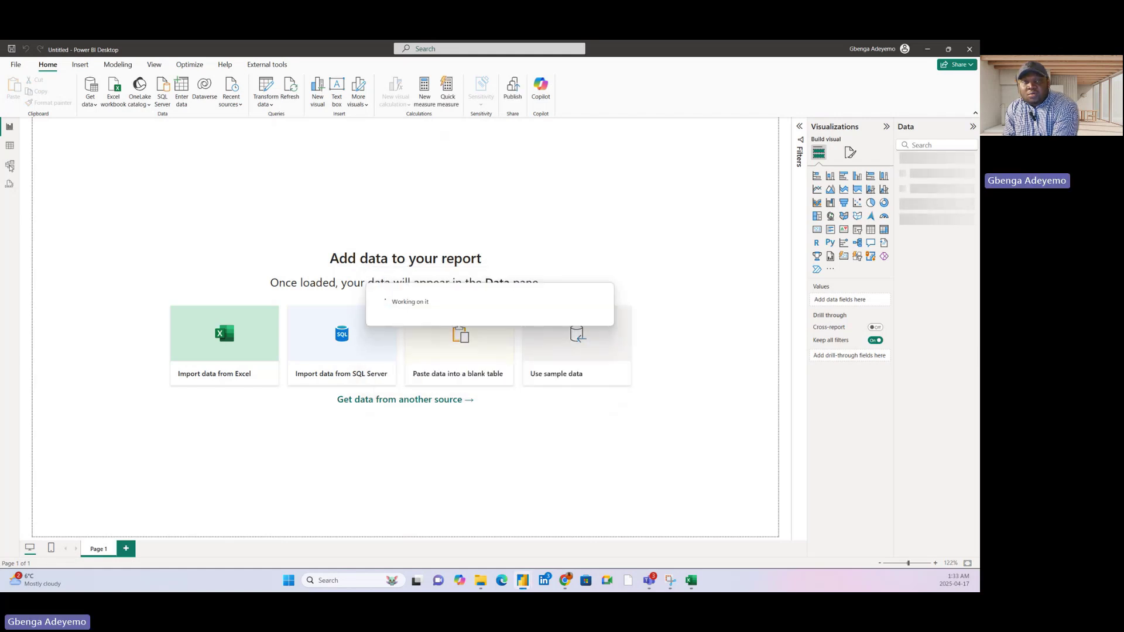
In the model view, lengthen the SALES and Staff table cards and place them side by side with a gap between them
click(10, 167)
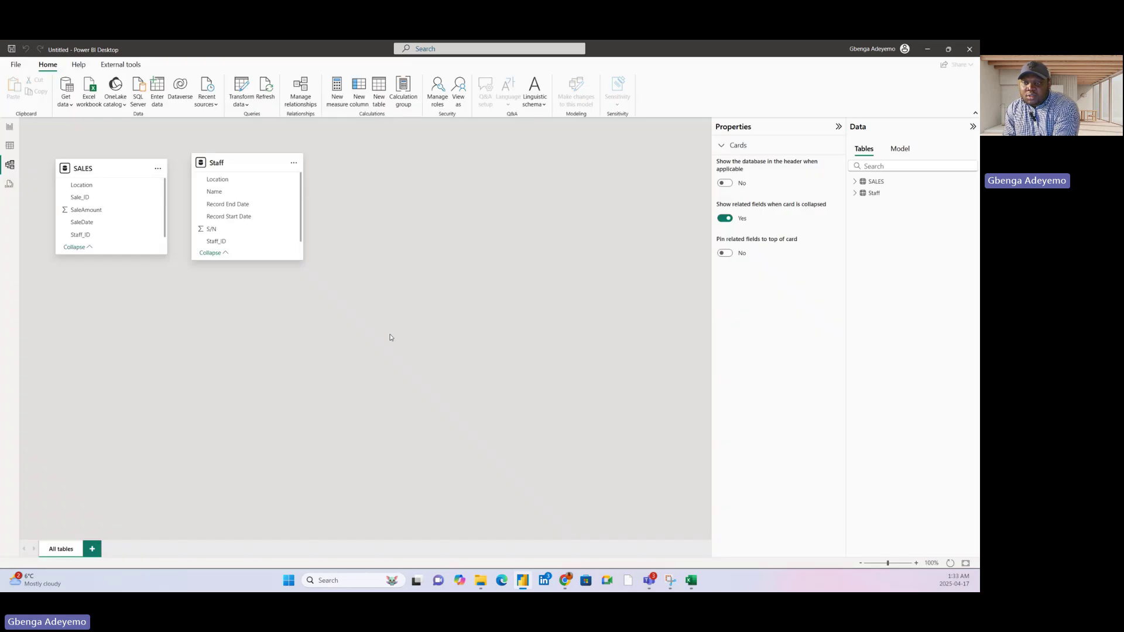
drag(246, 163, 398, 168)
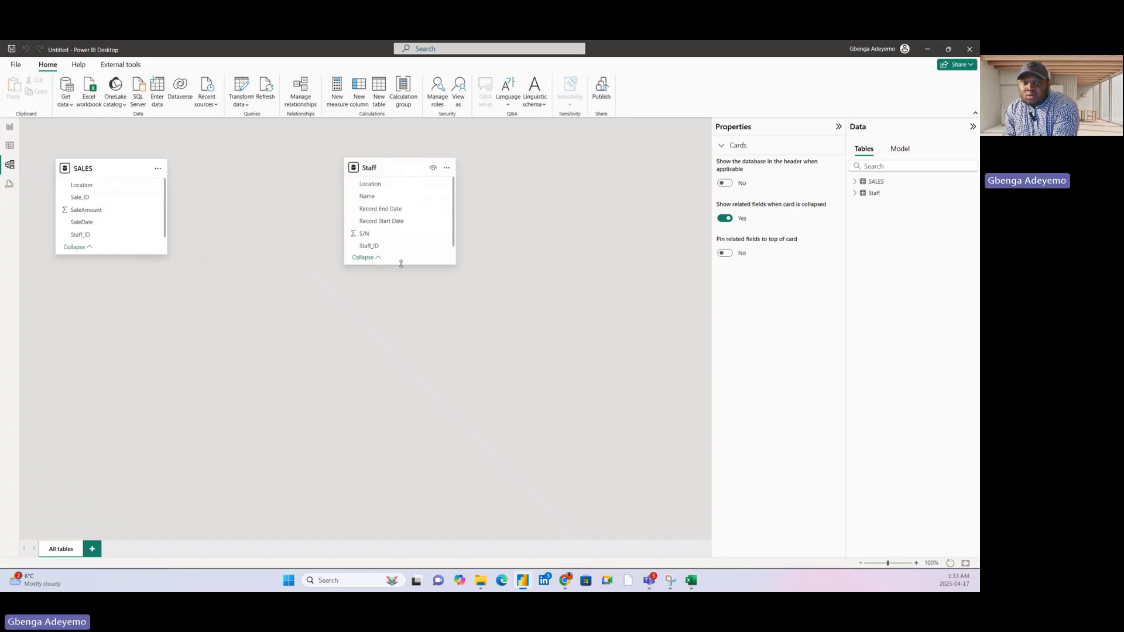
drag(401, 264, 401, 341)
drag(128, 254, 122, 320)
drag(120, 170, 224, 170)
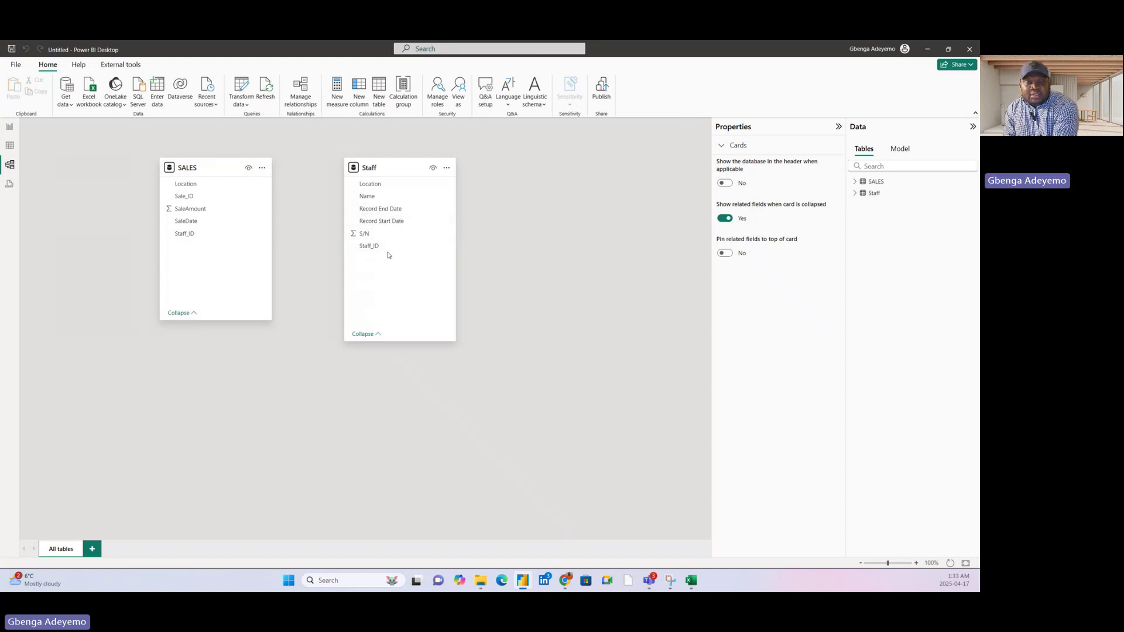
Try to create a relationship from Staff to SALES on Staff_ID, also testing Location as the Staff column
drag(386, 249, 209, 242)
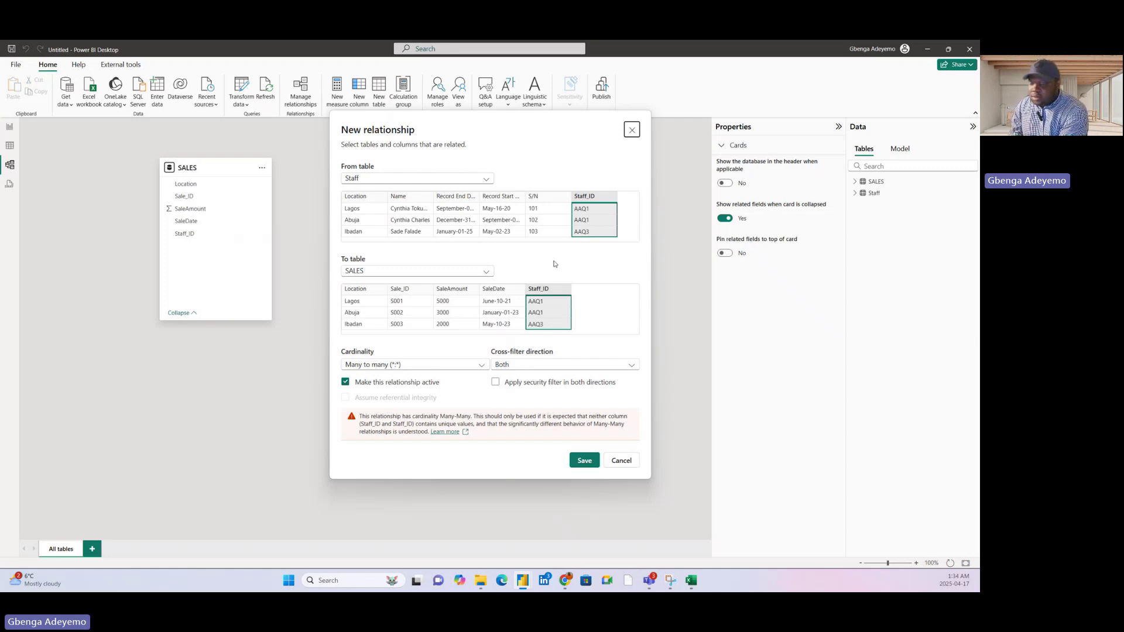
click(358, 197)
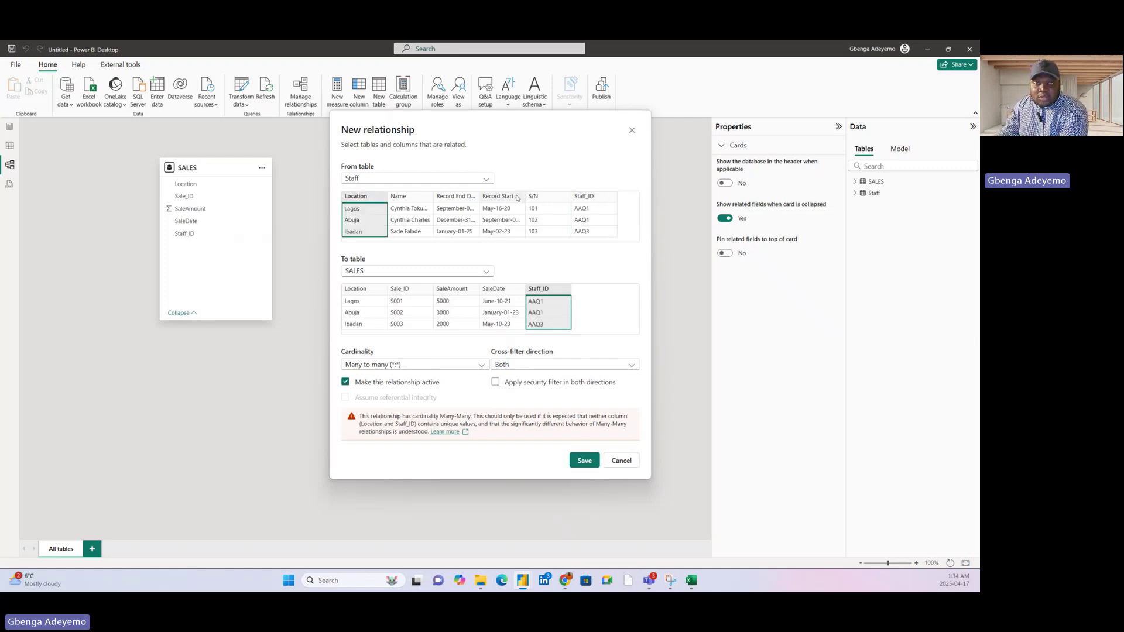
click(580, 198)
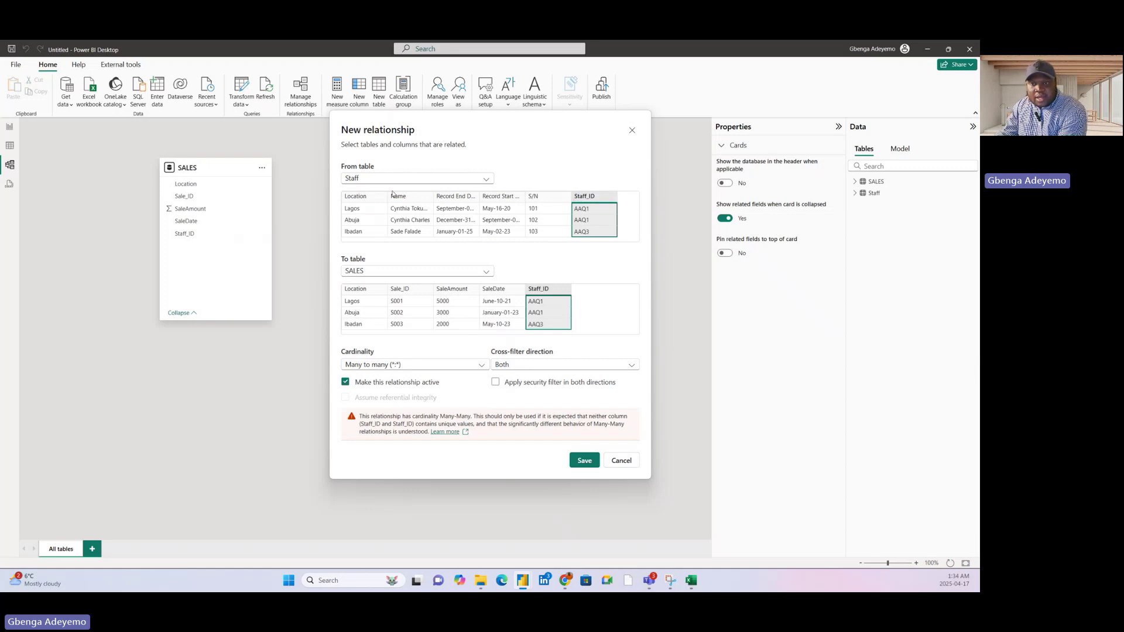
click(358, 199)
click(586, 205)
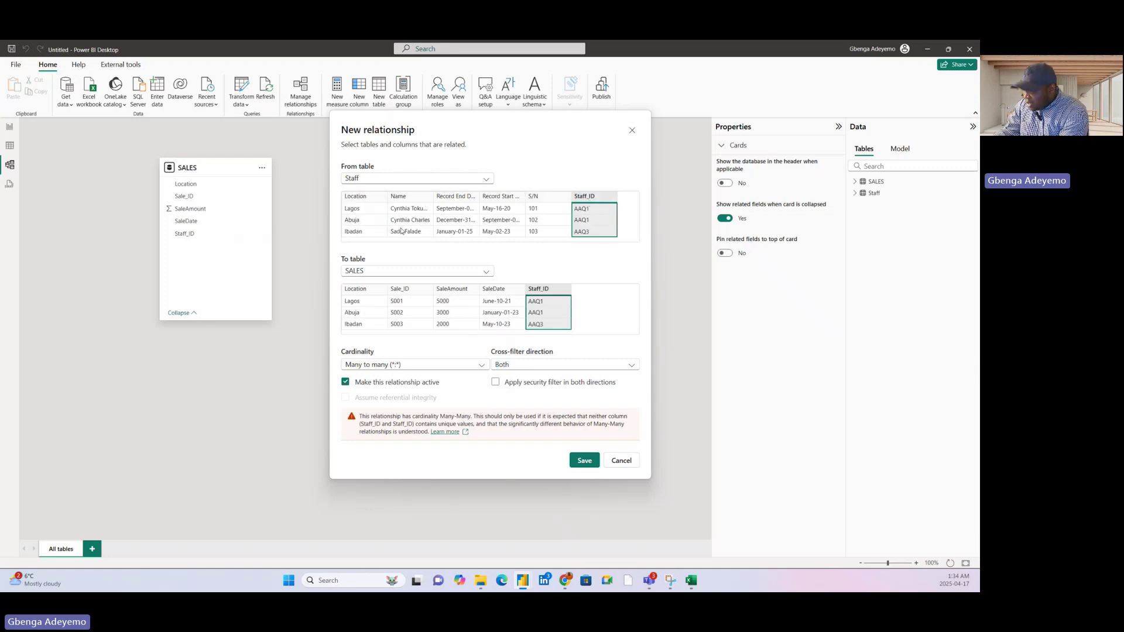
click(355, 198)
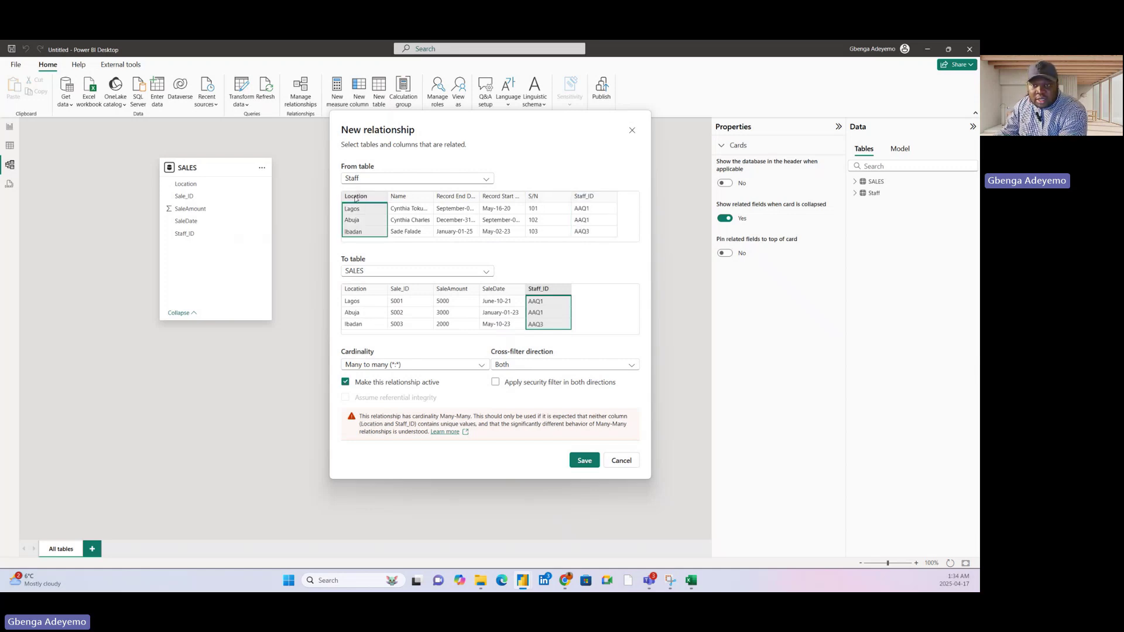
click(591, 198)
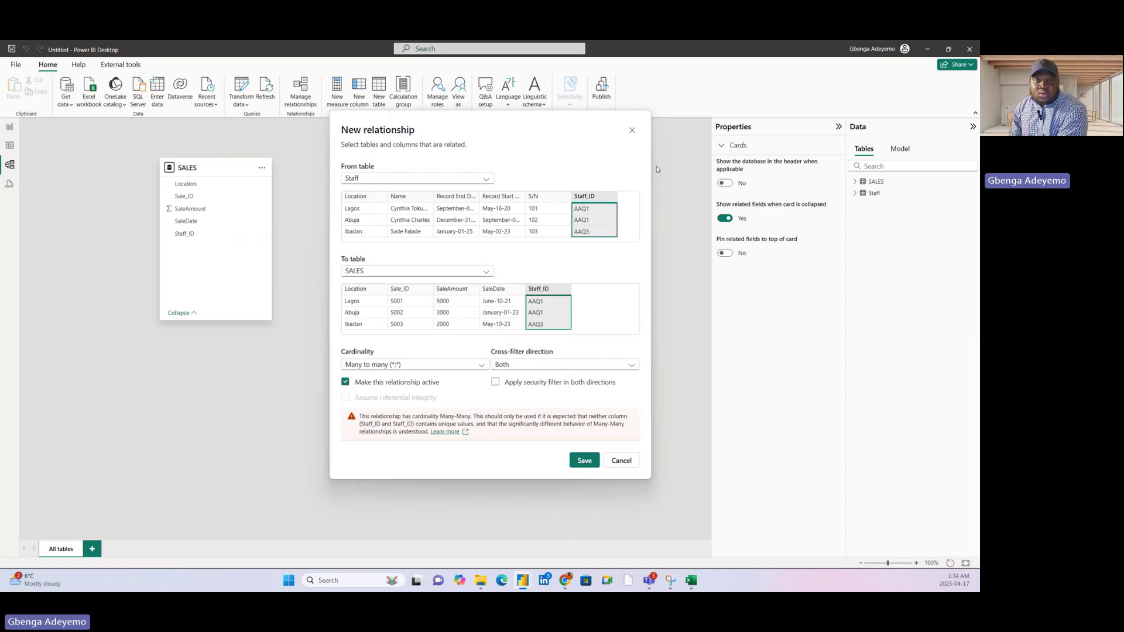
click(630, 133)
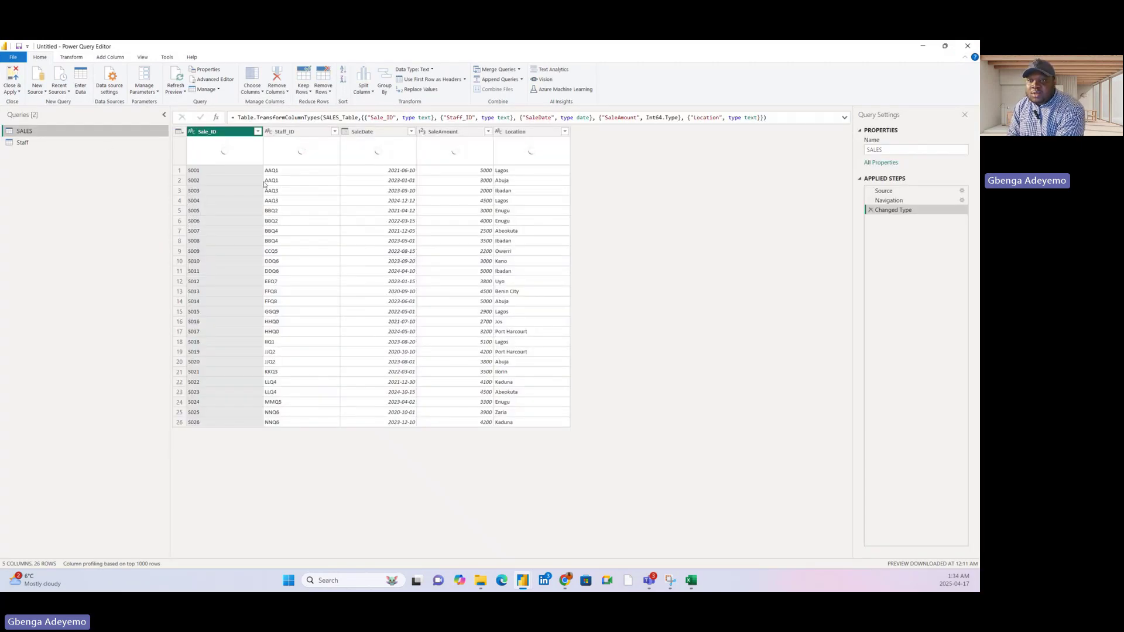
Merge the Staff query into the SALES query with a left outer join, matching the two tables on Staff_ID
click(42, 144)
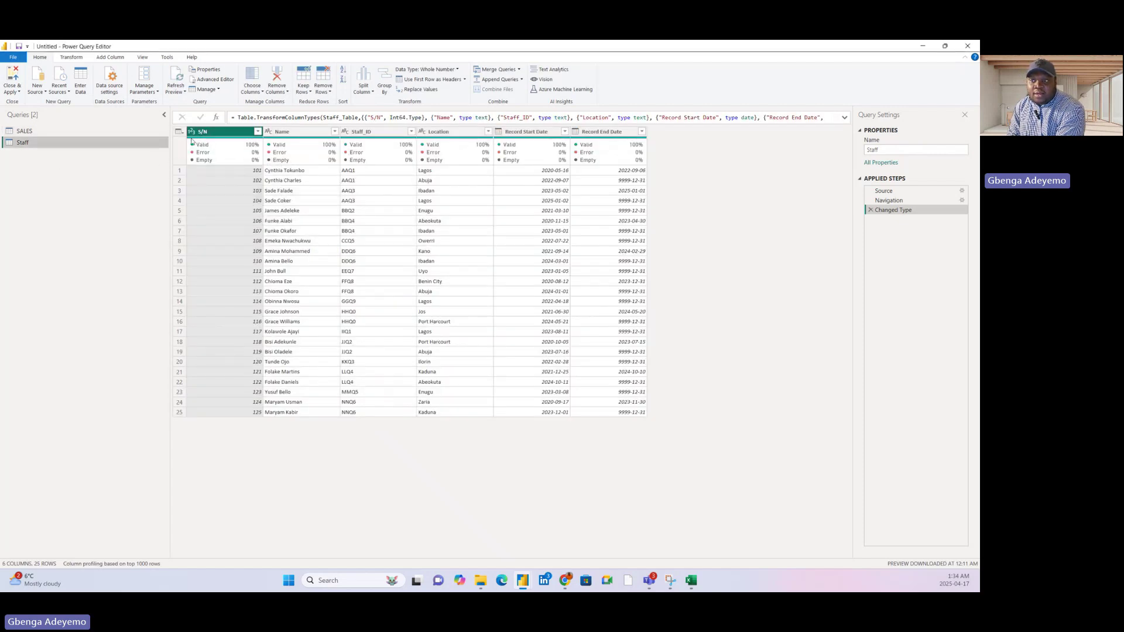
mouse_move(200, 141)
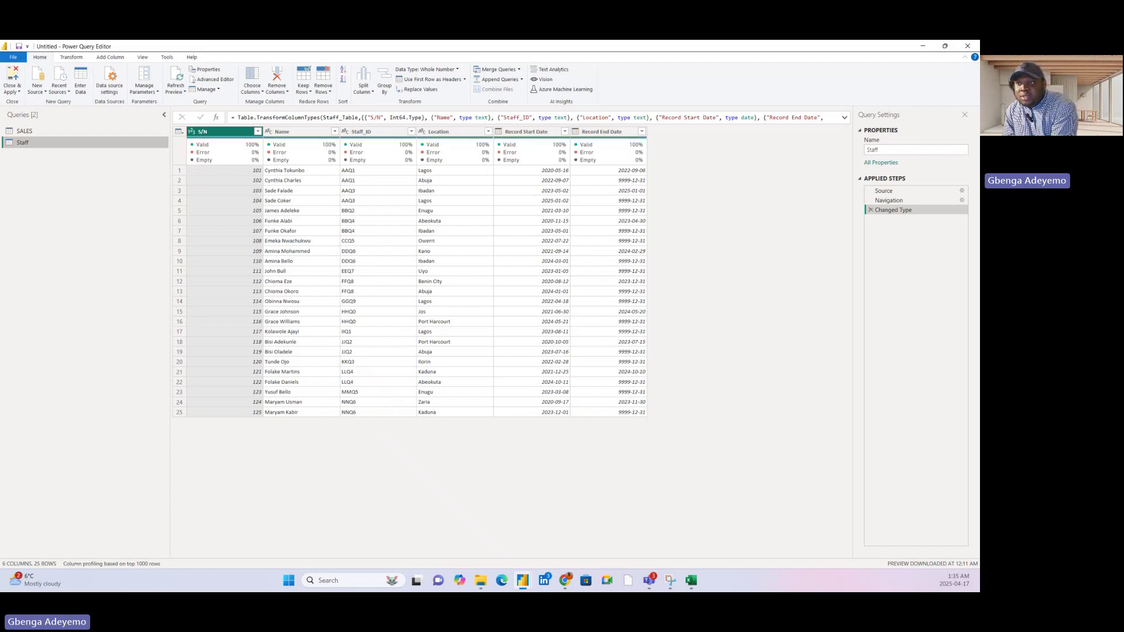
click(61, 134)
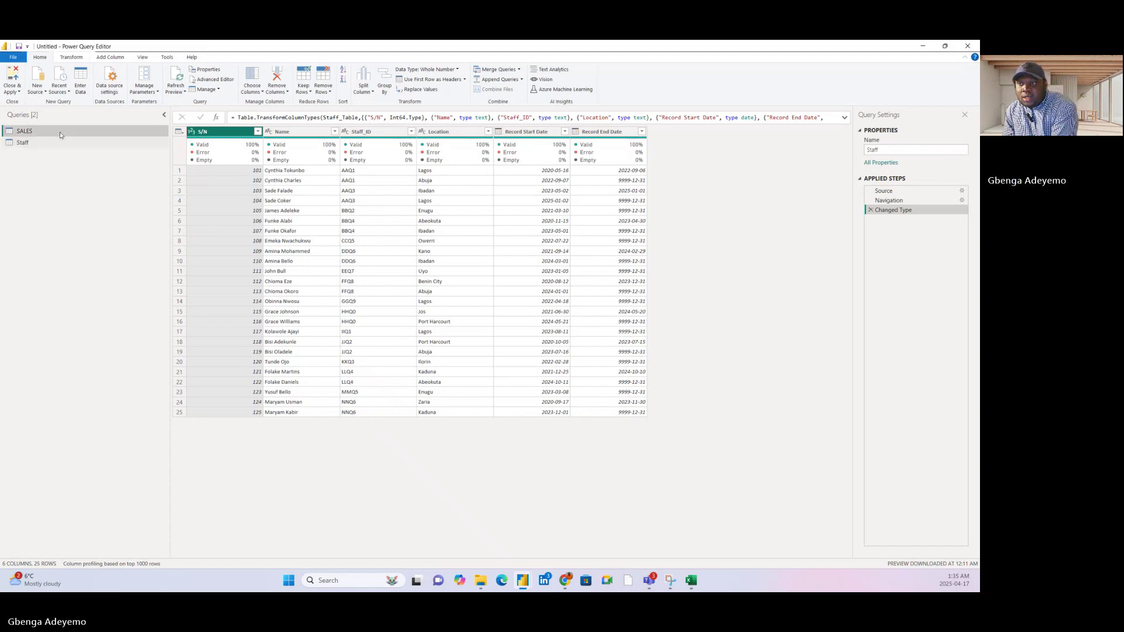
mouse_move(246, 158)
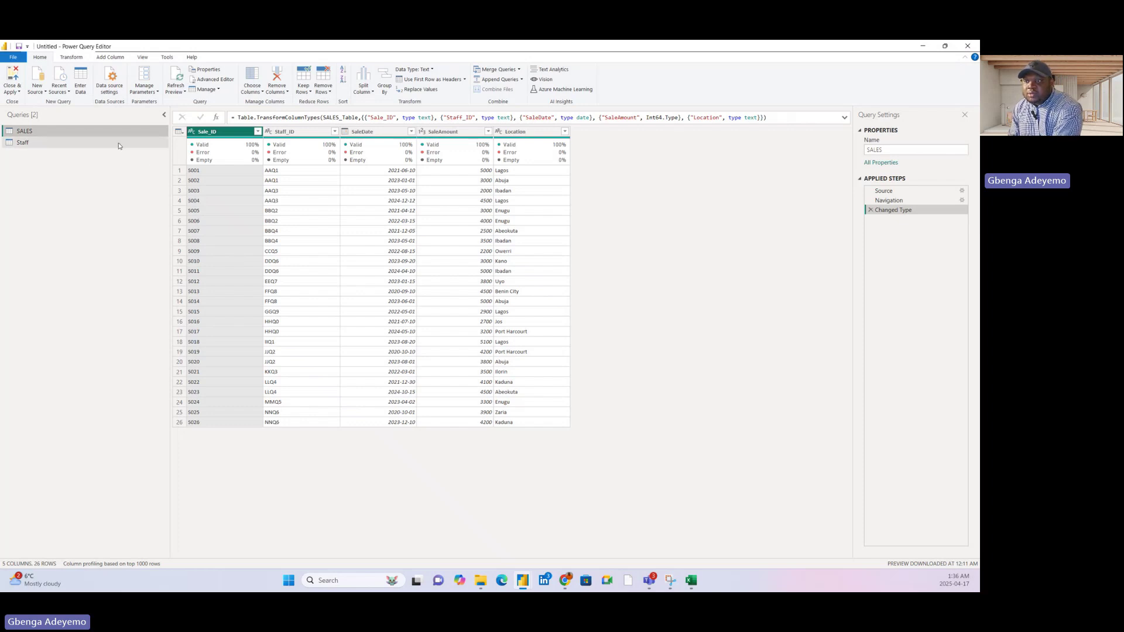
click(517, 71)
click(508, 88)
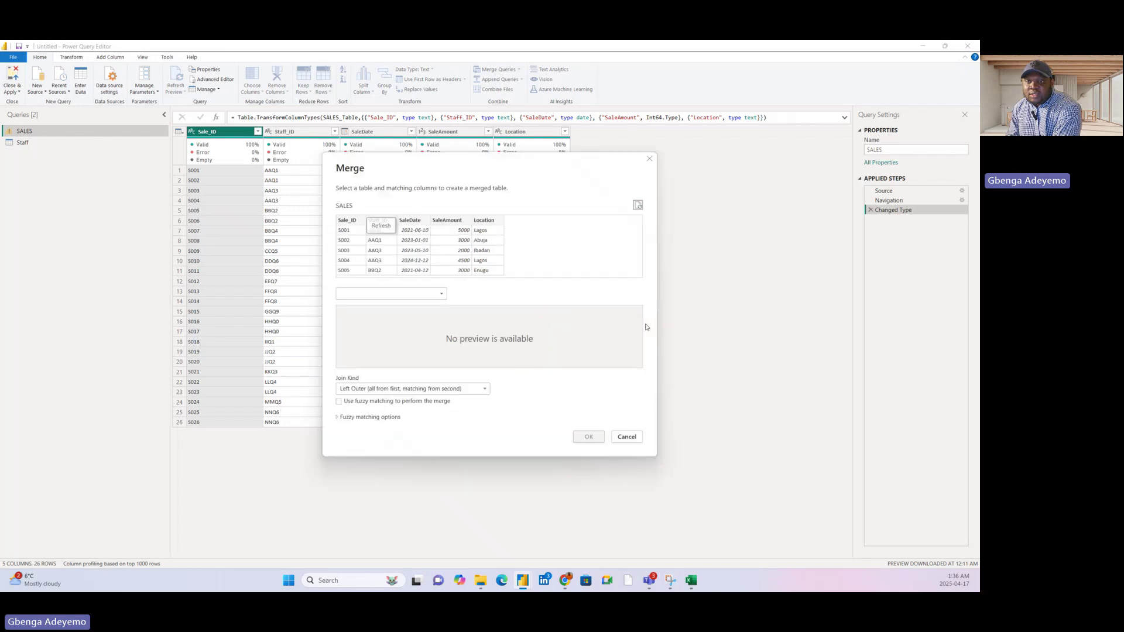
drag(482, 173, 652, 166)
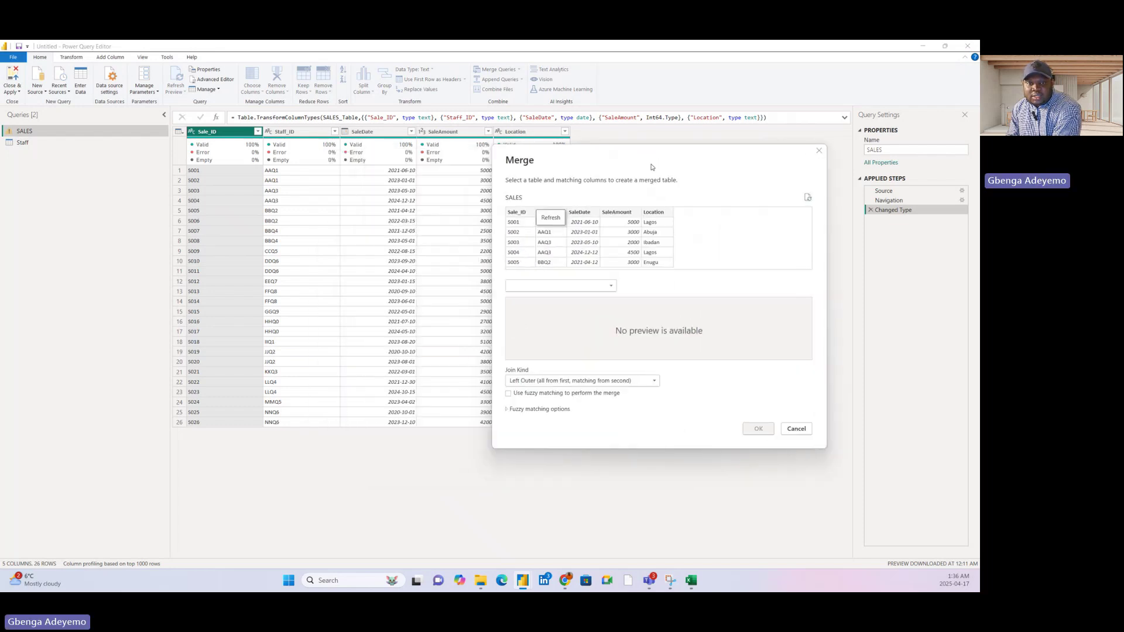
click(539, 286)
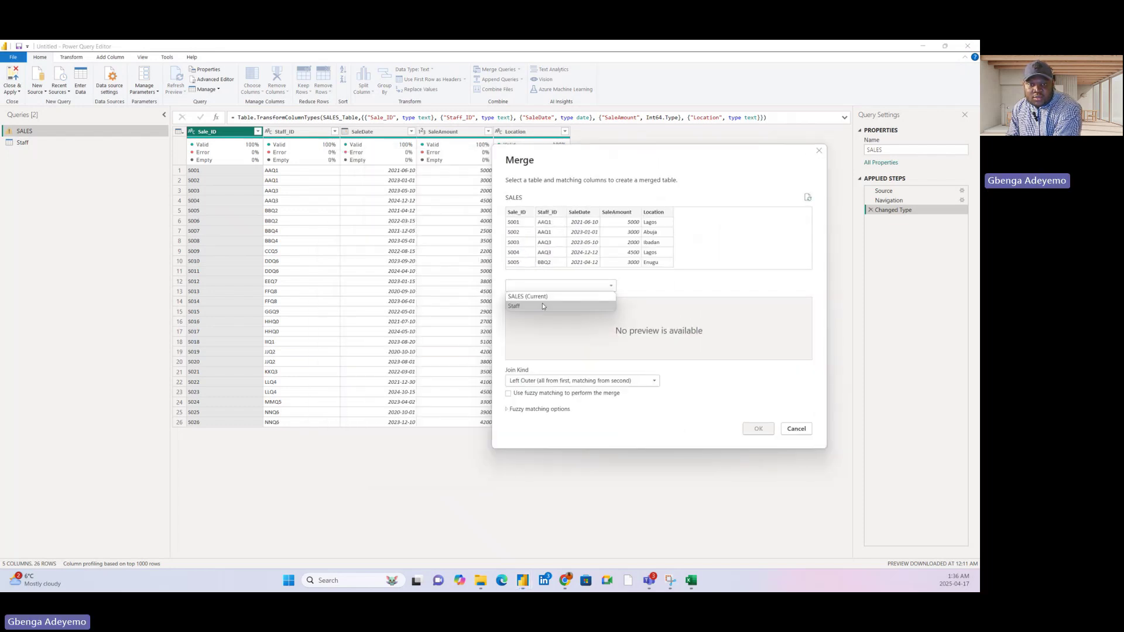
click(543, 306)
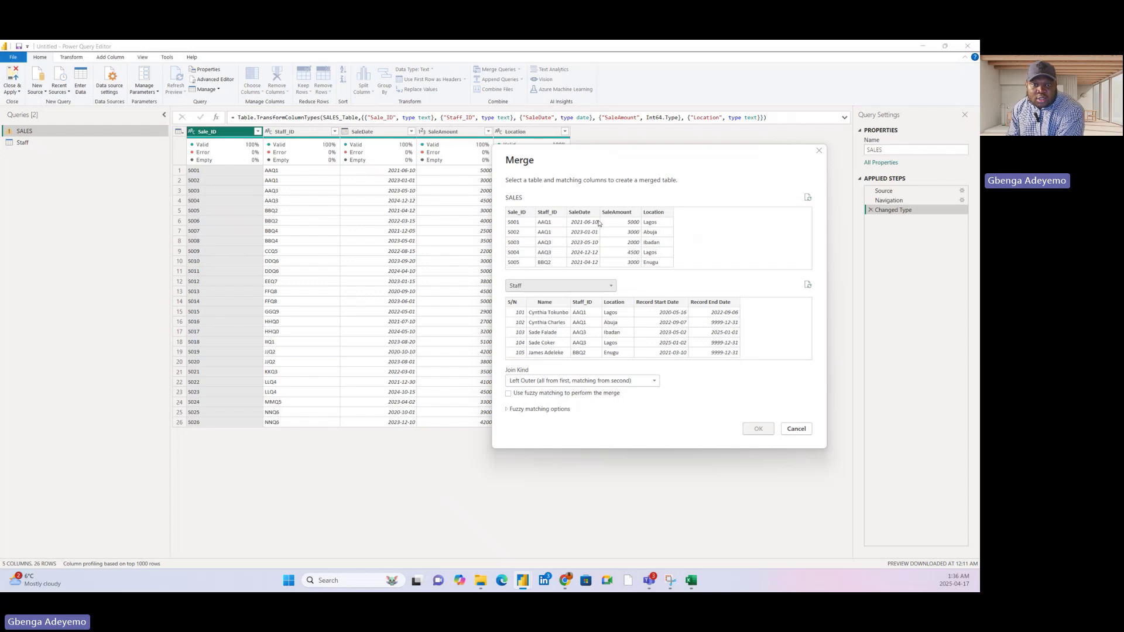
click(554, 218)
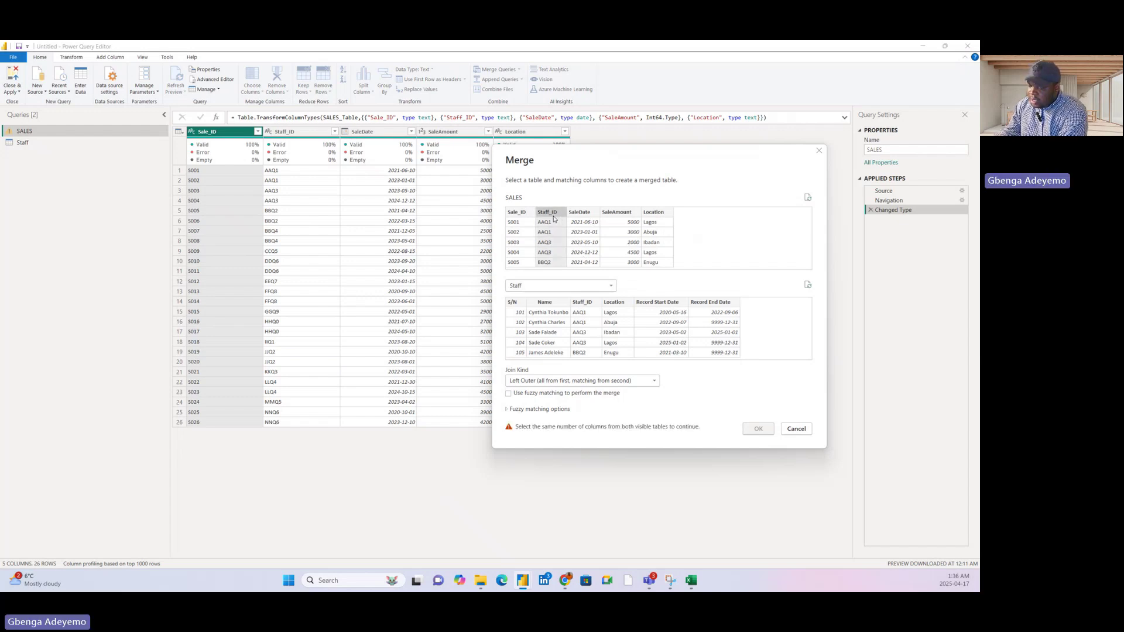
click(581, 302)
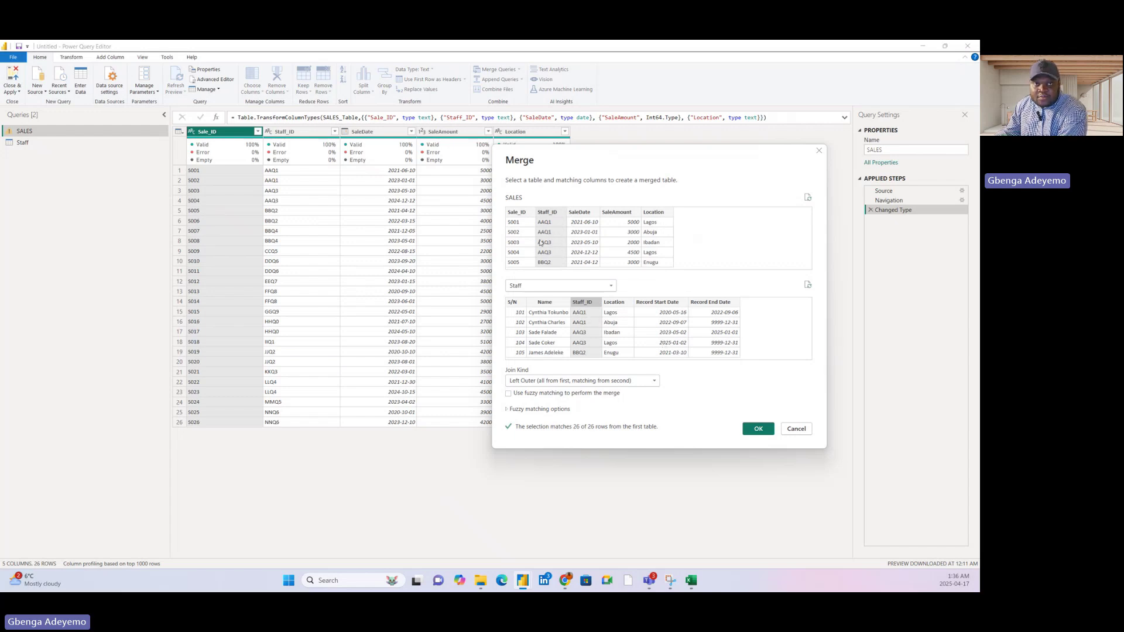
click(759, 434)
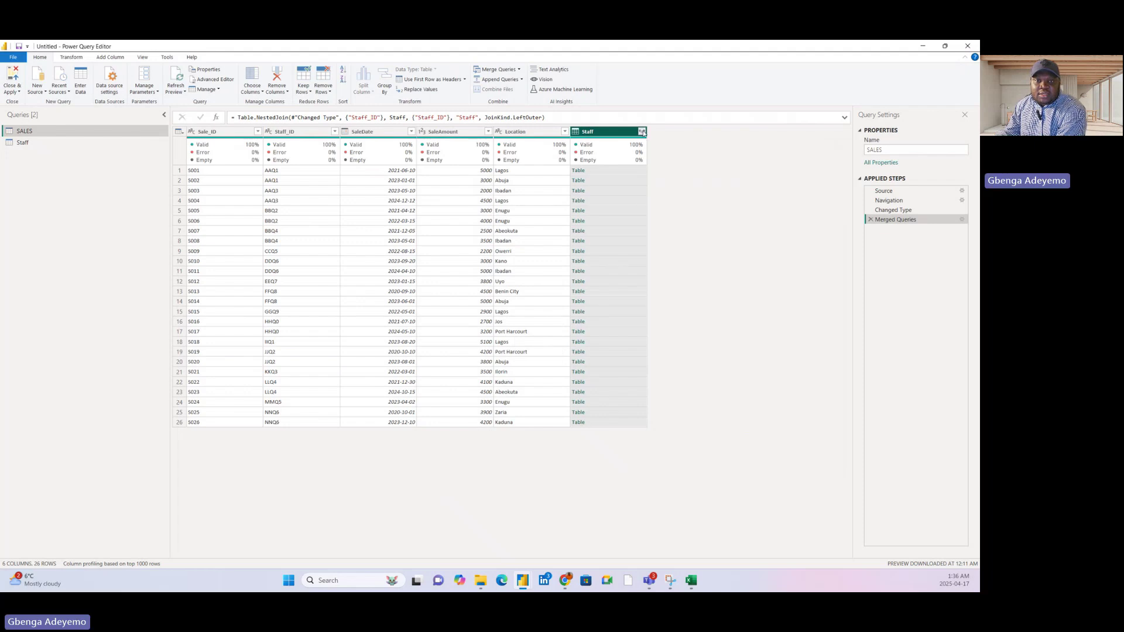
Expand the merged Staff column to bring in only S/N, without the original column name as prefix
click(642, 132)
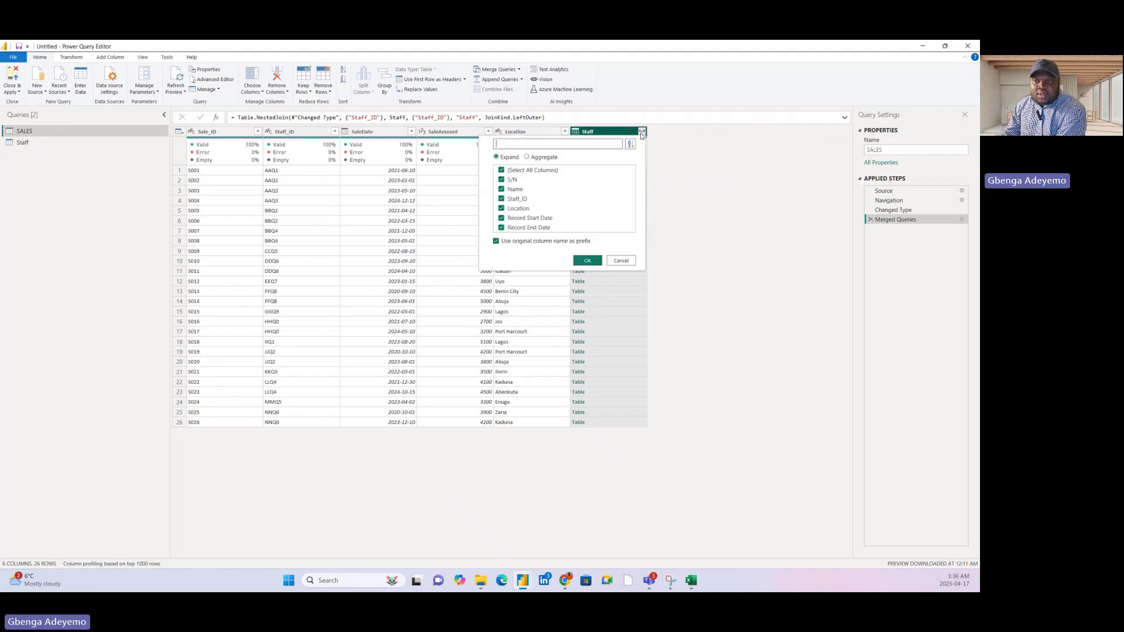
click(514, 181)
click(516, 242)
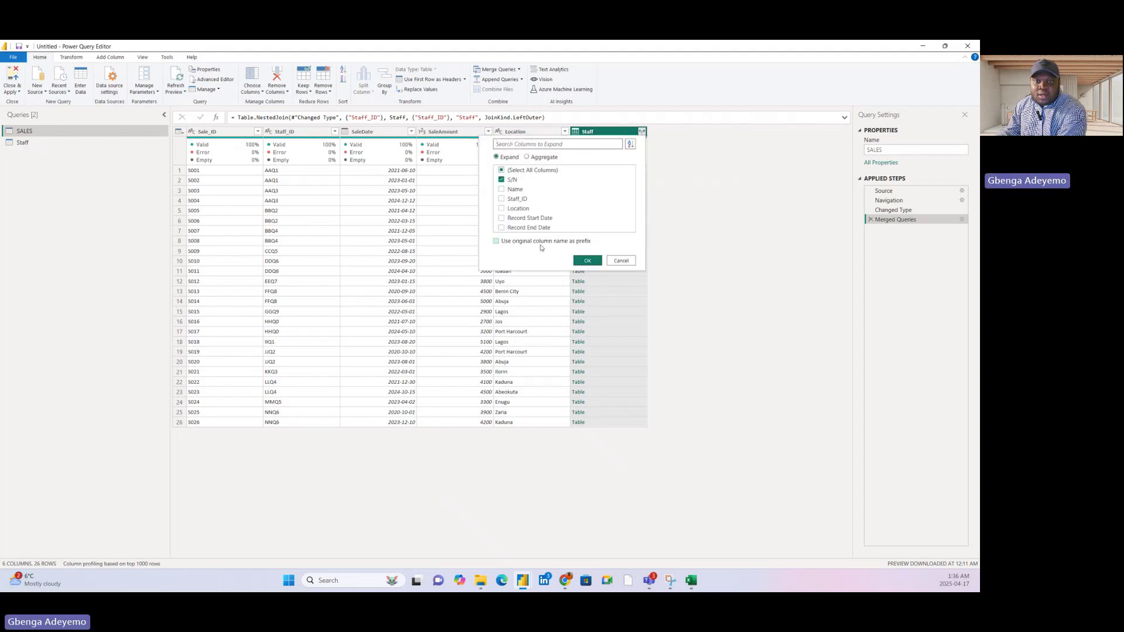
click(587, 261)
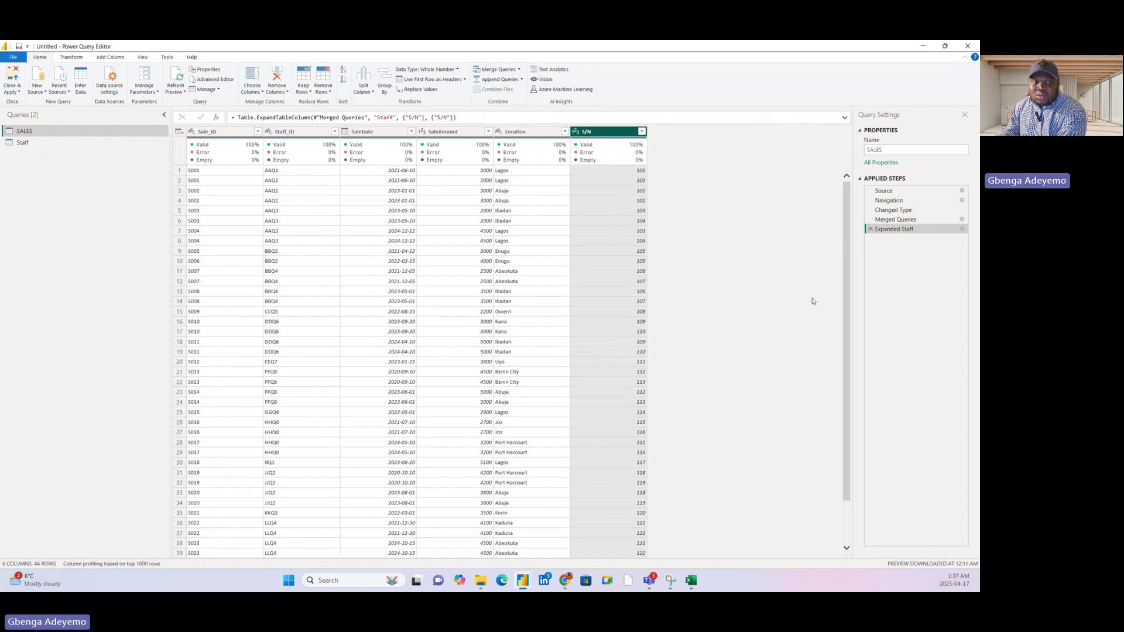
Edit the Merged Queries step to match on both Staff_ID and Location, and return to the Expanded Staff step
click(923, 222)
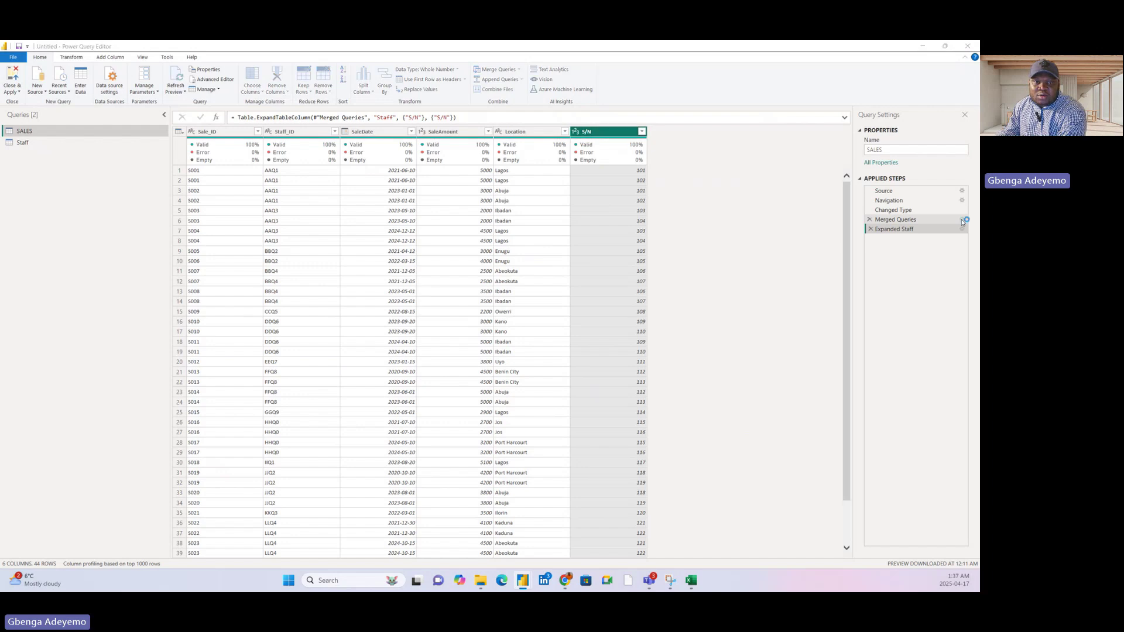
double_click(923, 223)
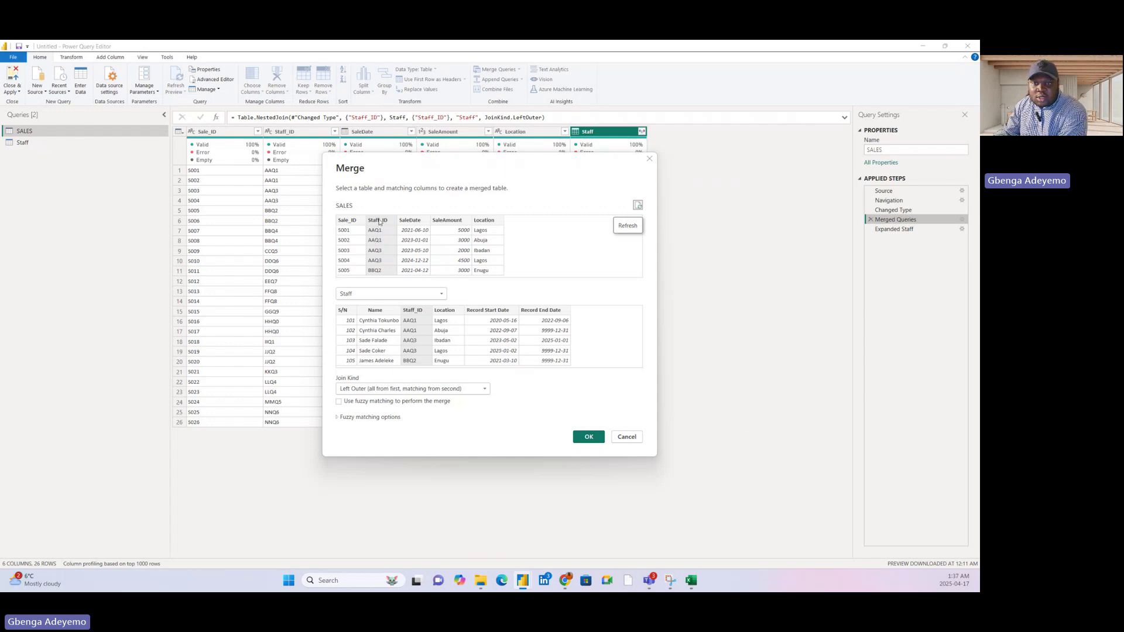
ctrl+click(487, 221)
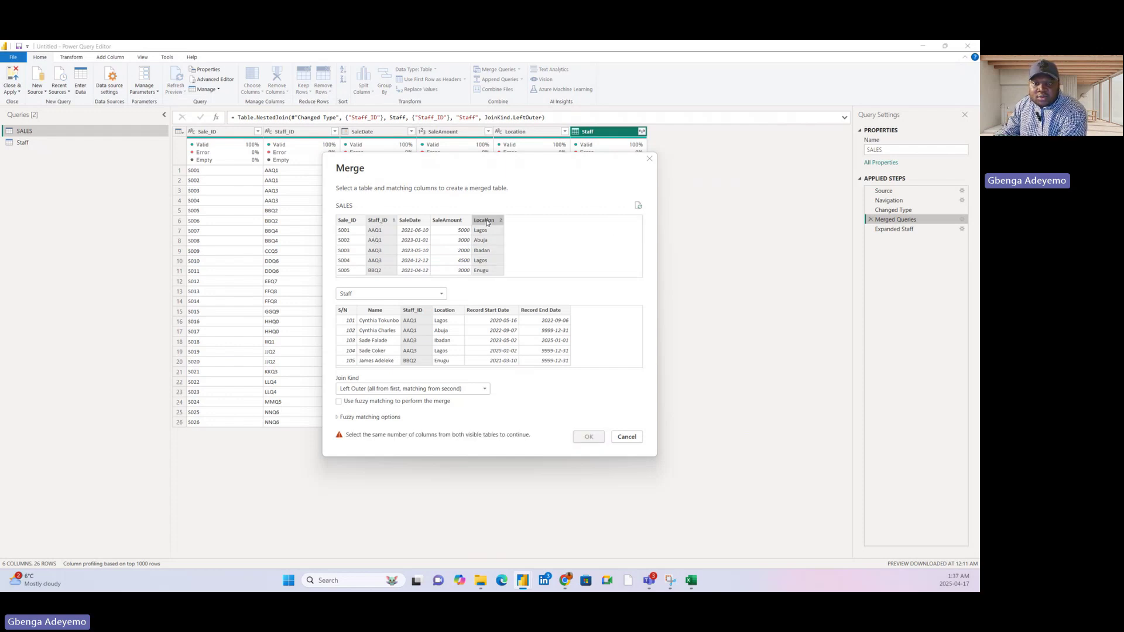
ctrl+click(448, 310)
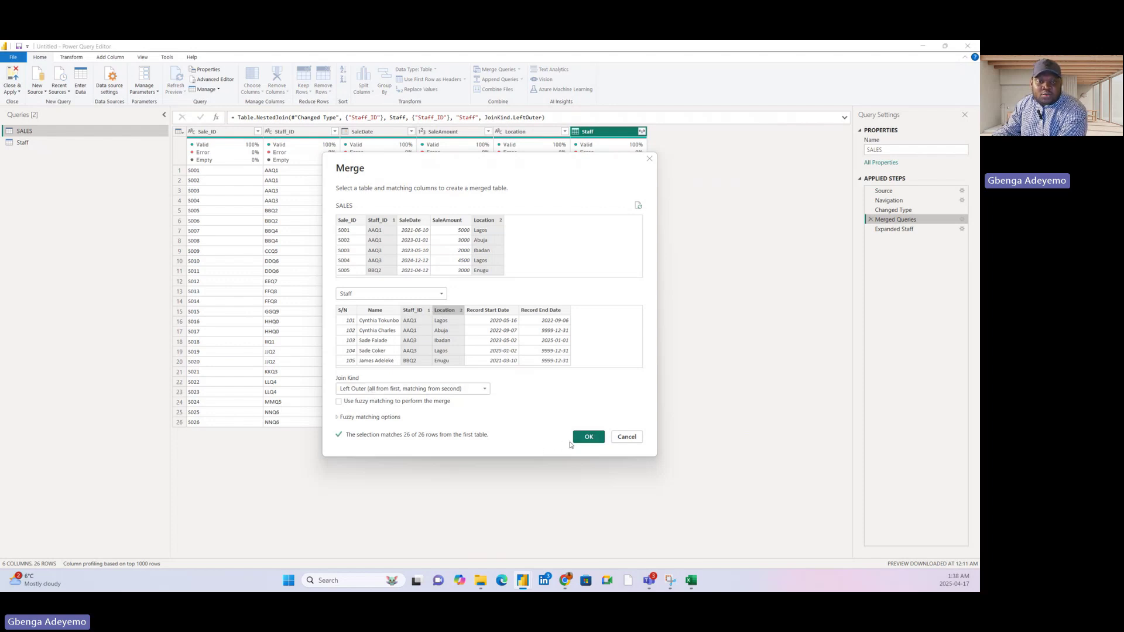
click(587, 437)
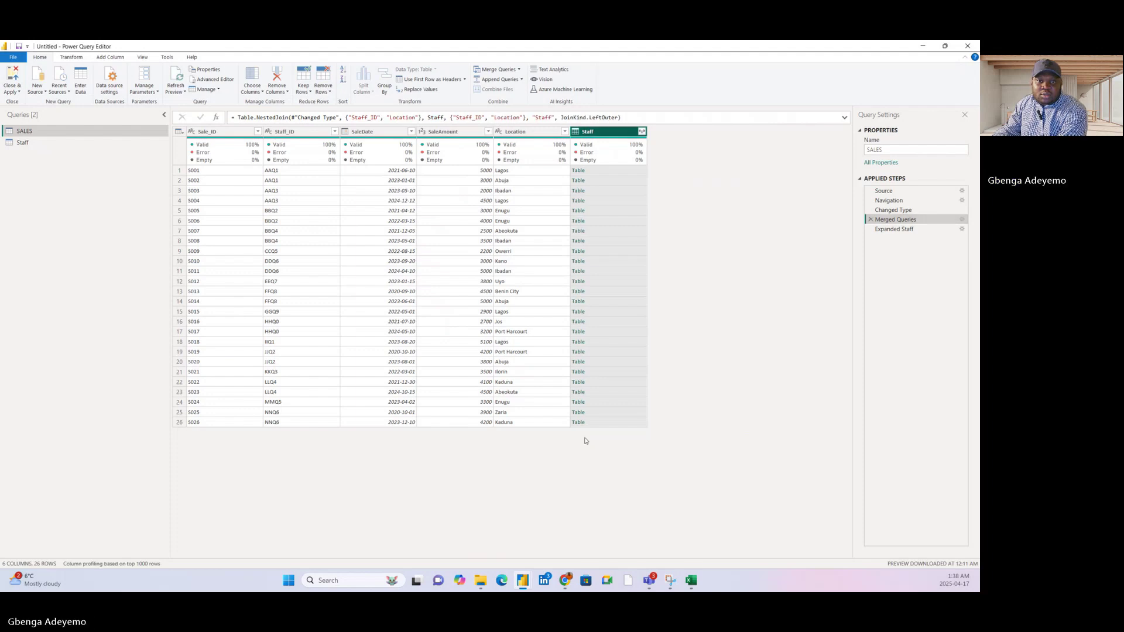
click(898, 230)
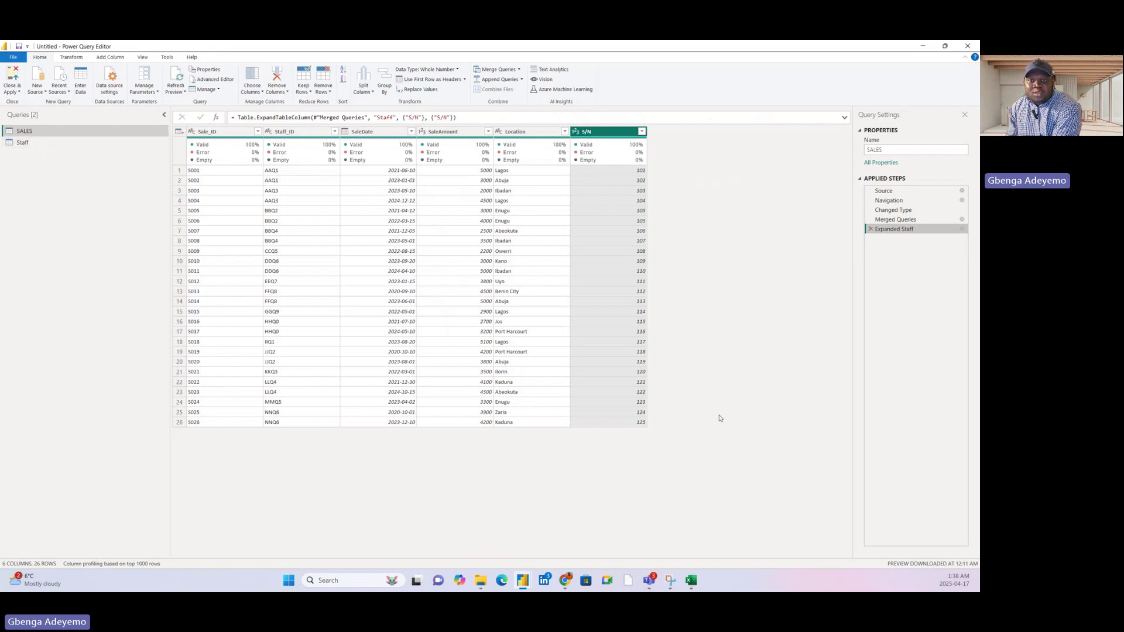
Add a Year column derived from SaleDate to the SALES query, and close the editor with the query changes applied
click(40, 143)
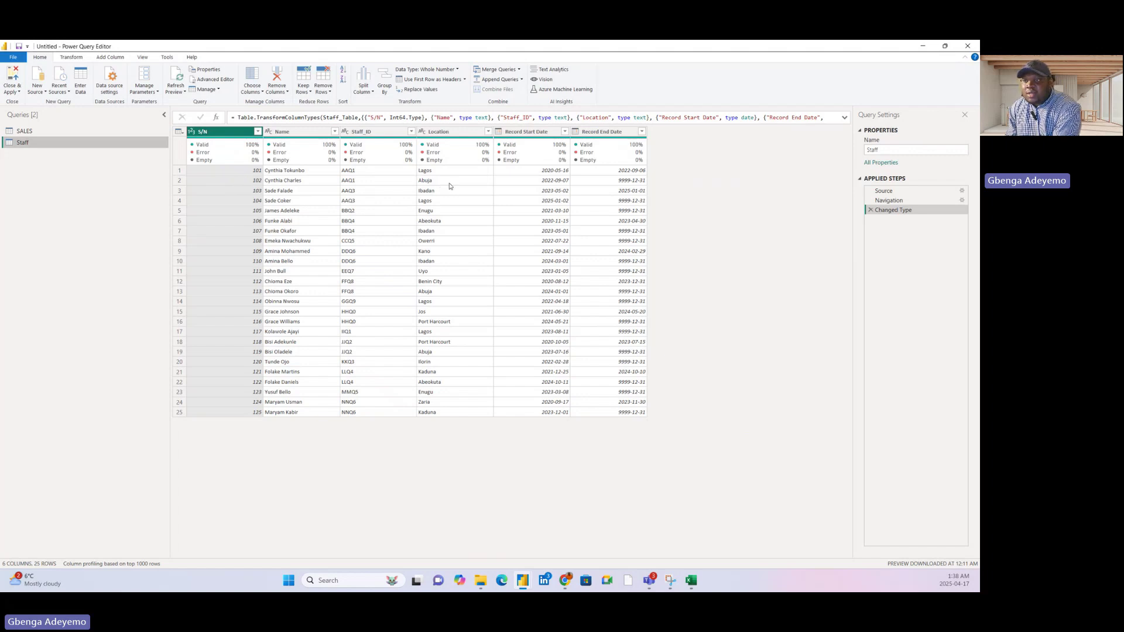
click(24, 130)
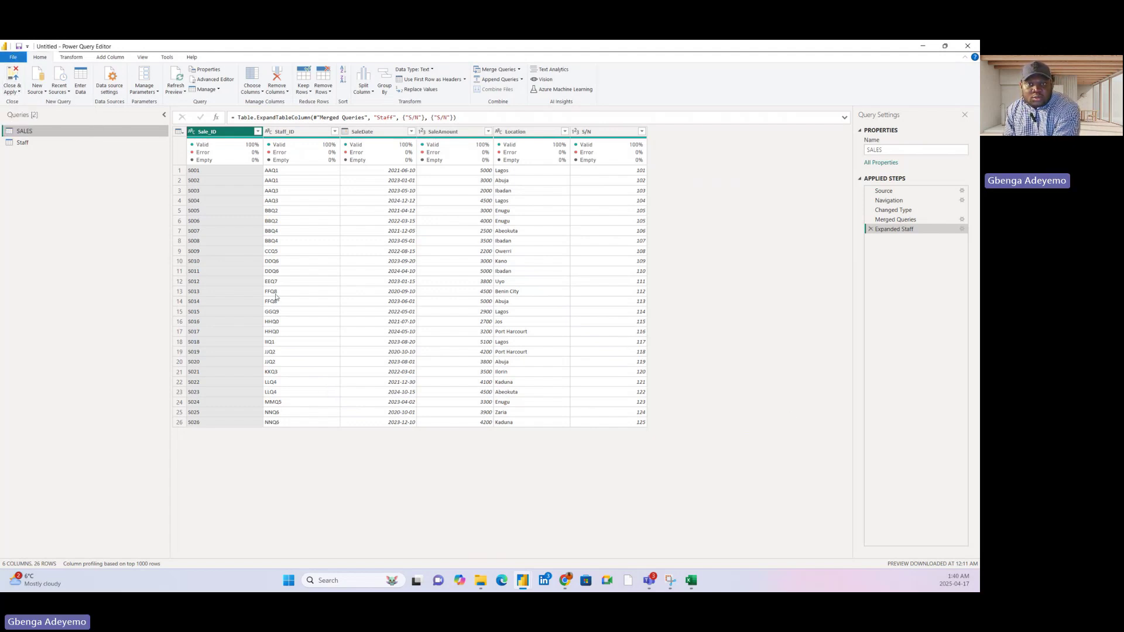
click(375, 132)
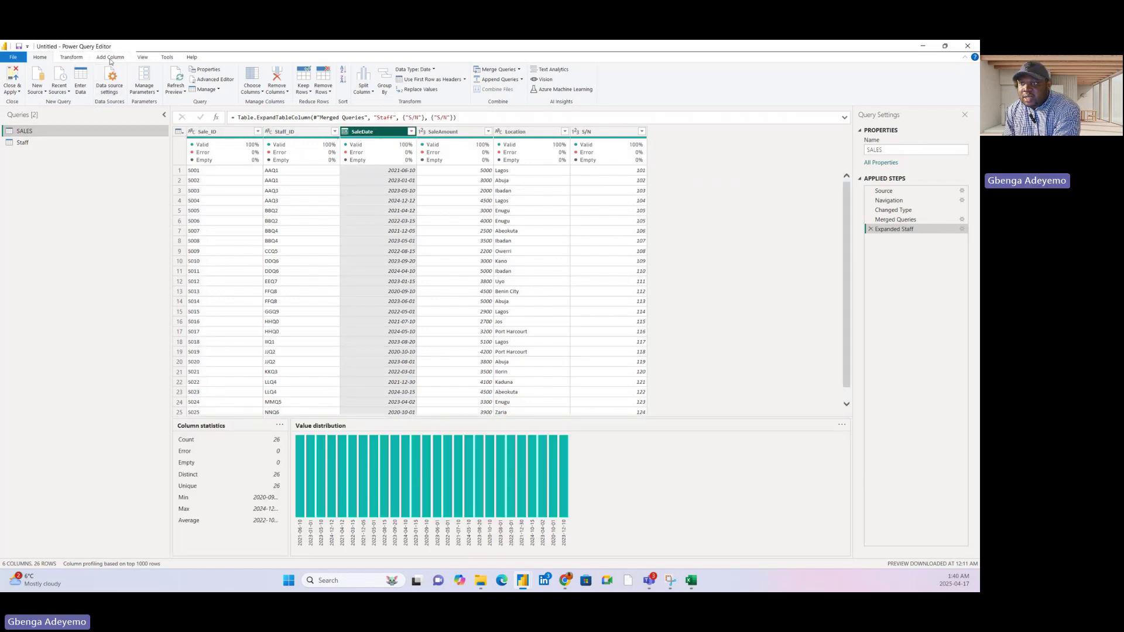
click(97, 58)
click(342, 88)
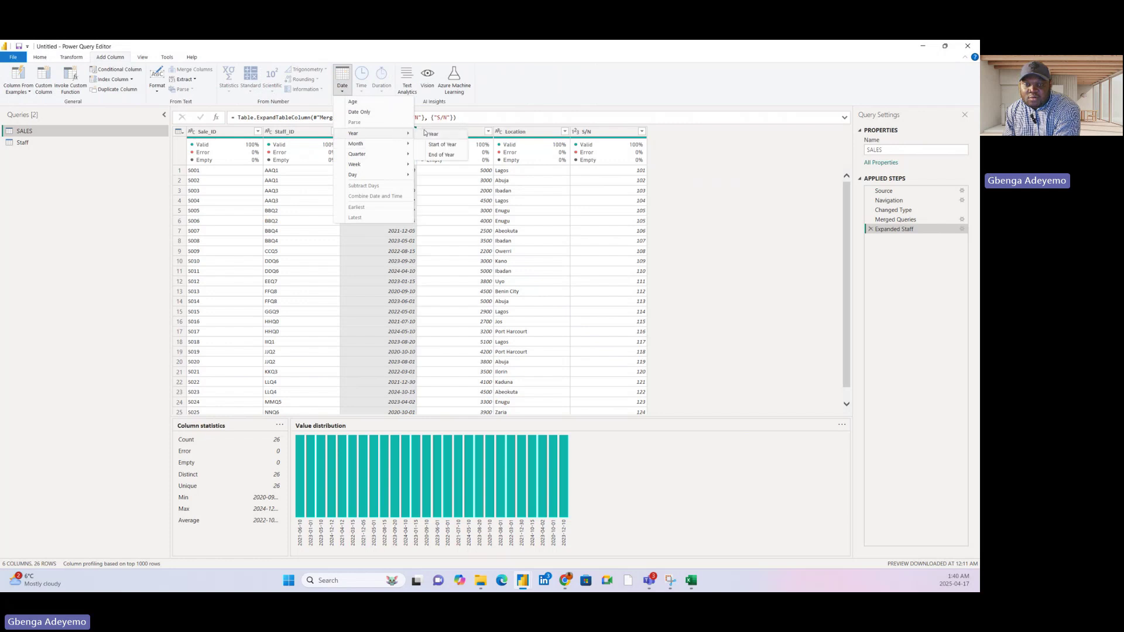
click(433, 134)
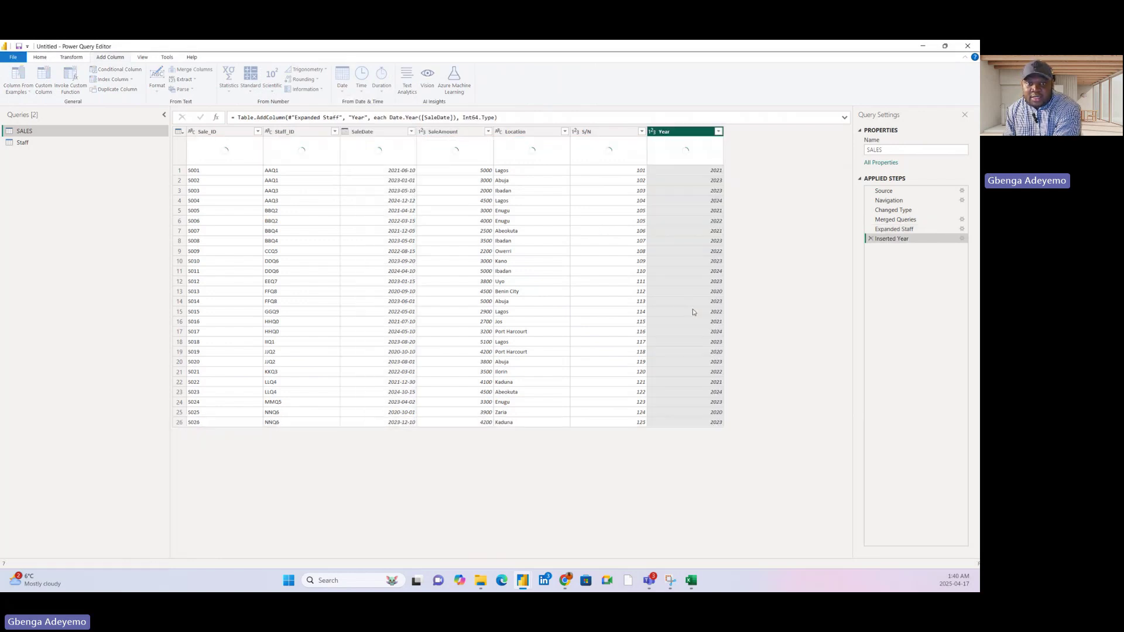
click(39, 57)
click(14, 77)
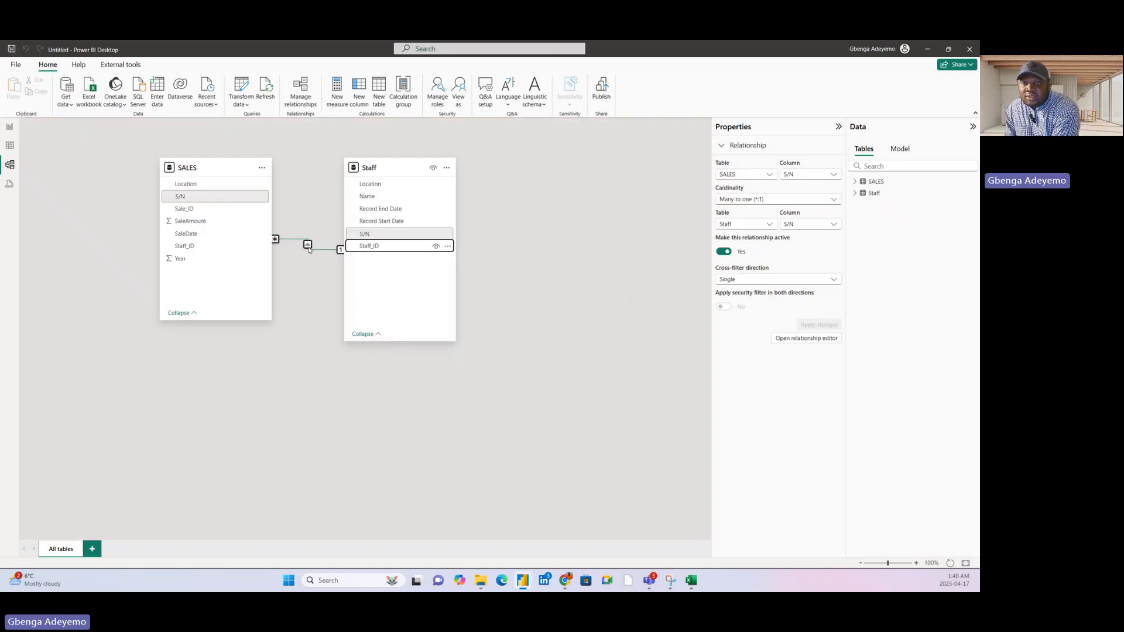
Check and save the many-to-one S/N relationship between SALES and Staff, and move the Staff card farther from SALES
double_click(313, 249)
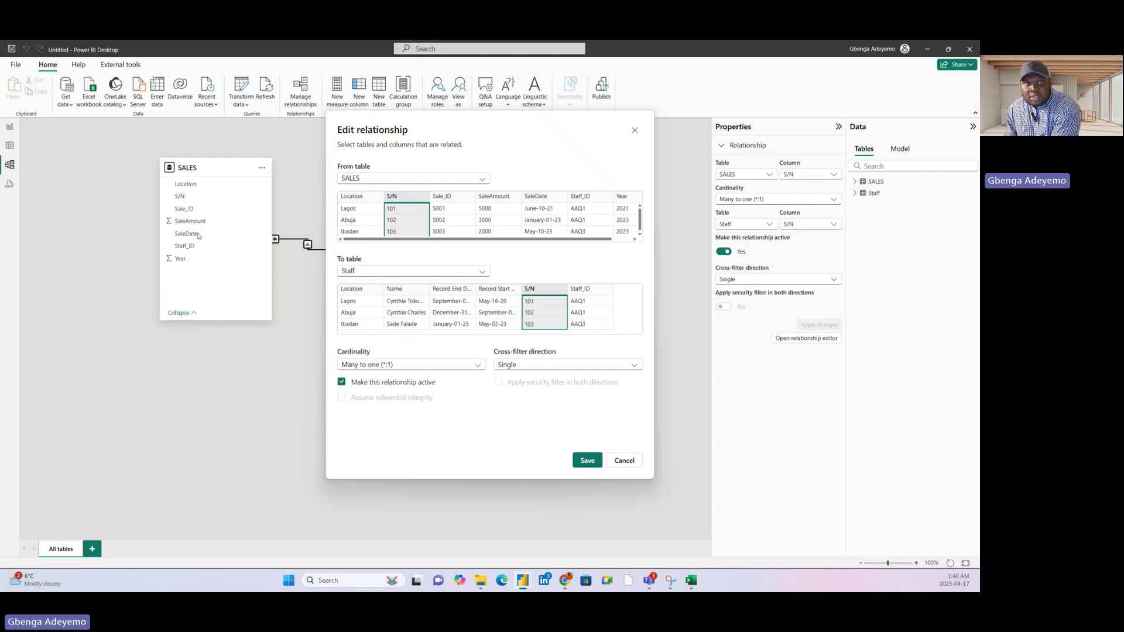
click(586, 460)
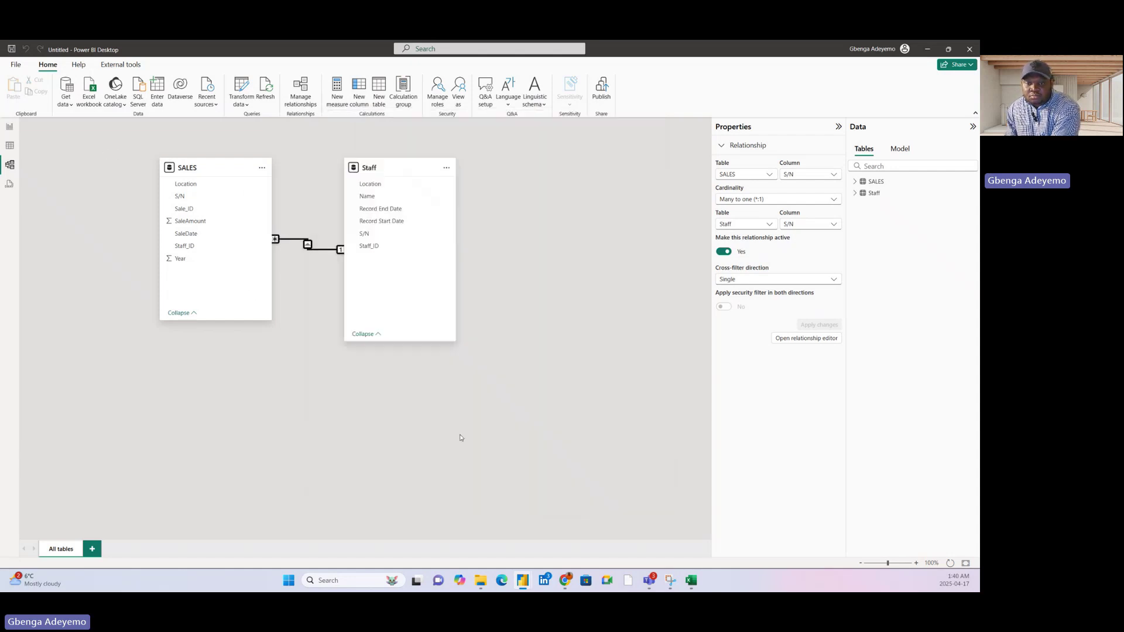
drag(375, 169, 417, 172)
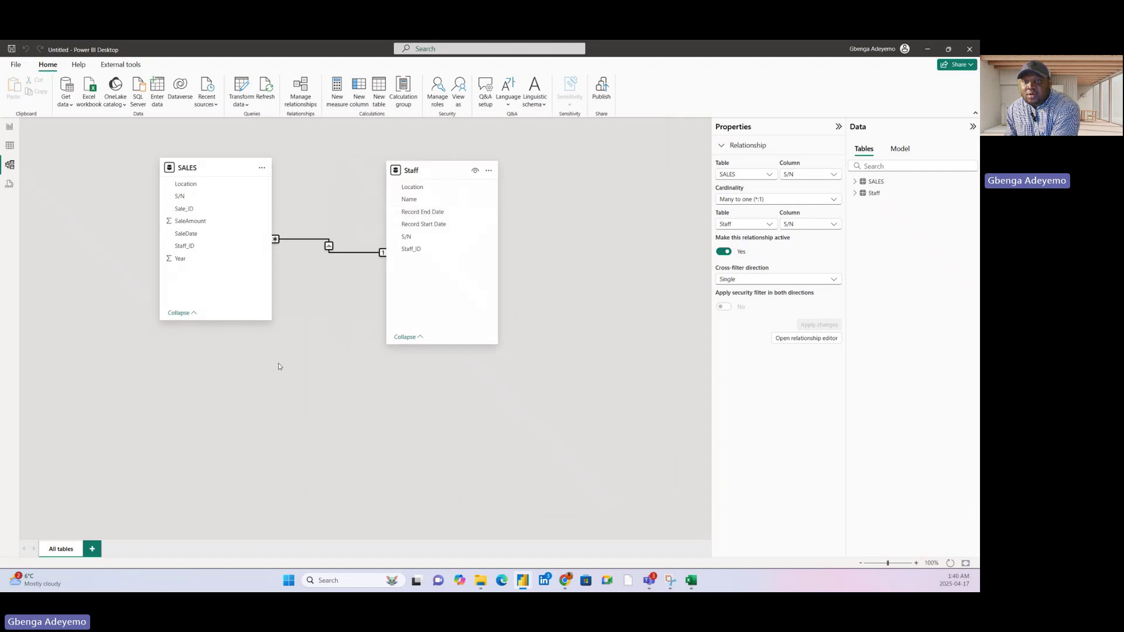
Add a matrix visual to the blank report page and enlarge it to fill much of the canvas
click(9, 126)
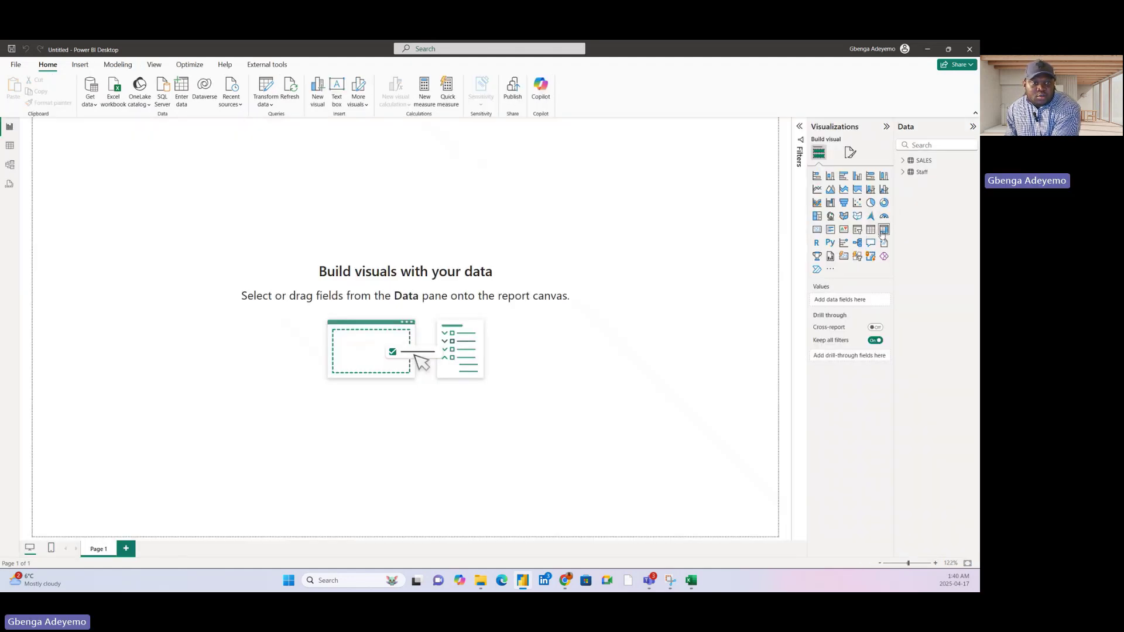
click(883, 231)
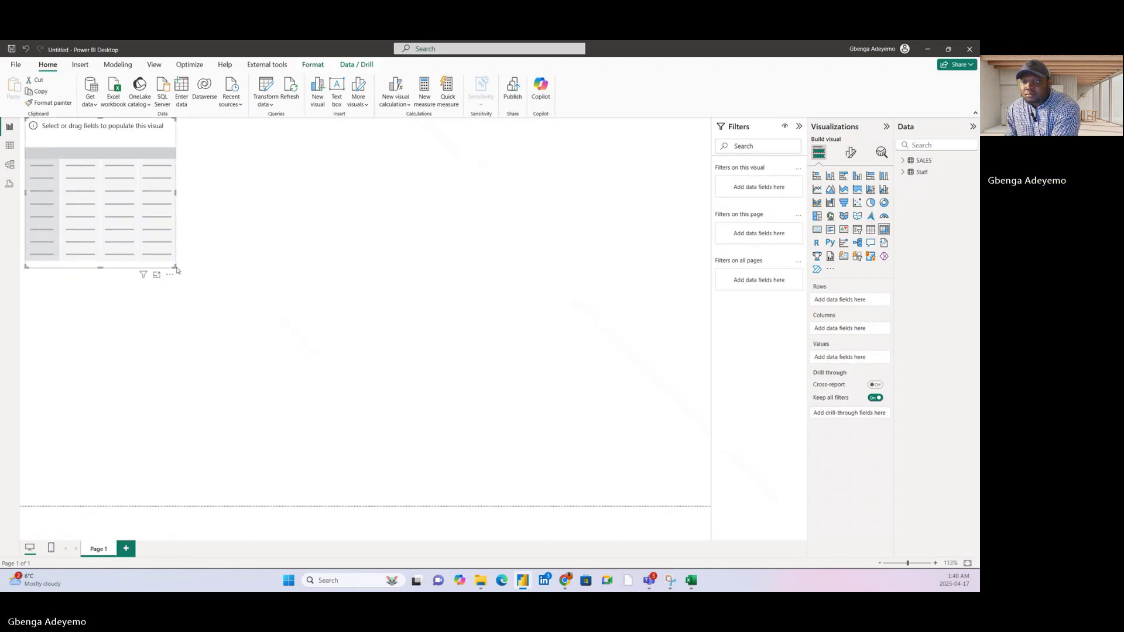
drag(175, 267, 285, 339)
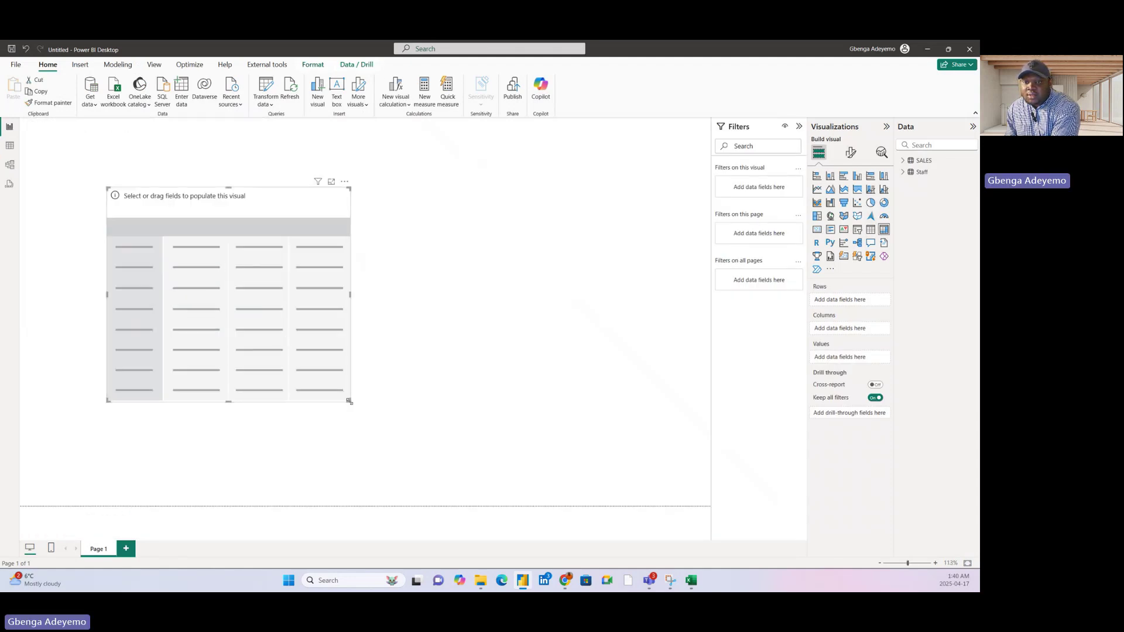
drag(350, 401, 464, 463)
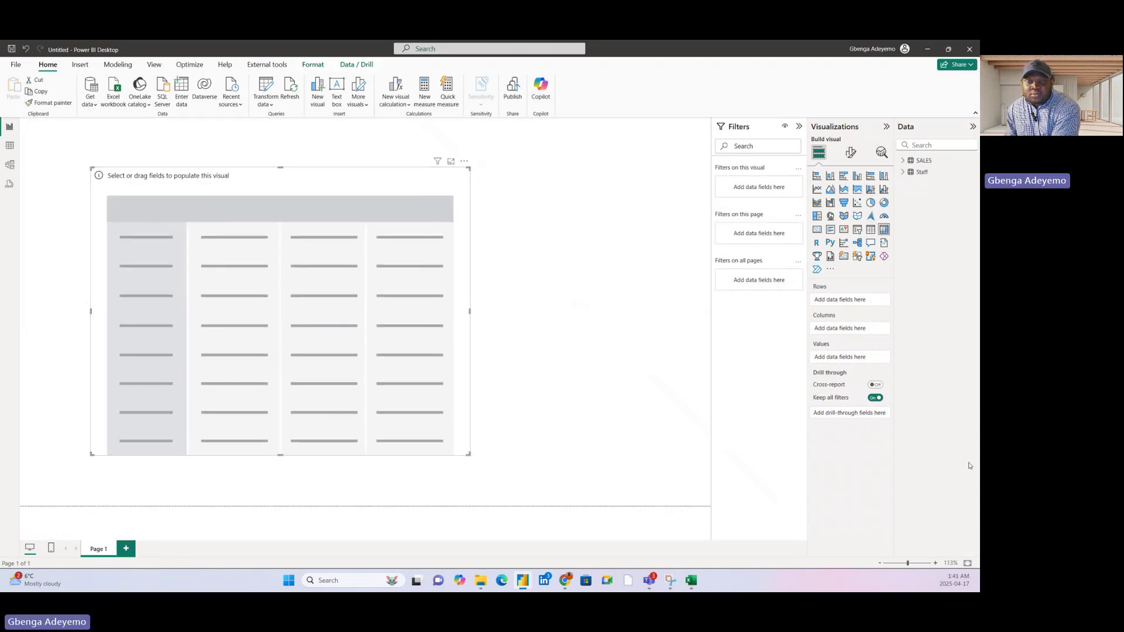
Set the matrix rows to Staff_ID and columns to Location from the Staff table, and widen the visual to fit every location
click(903, 173)
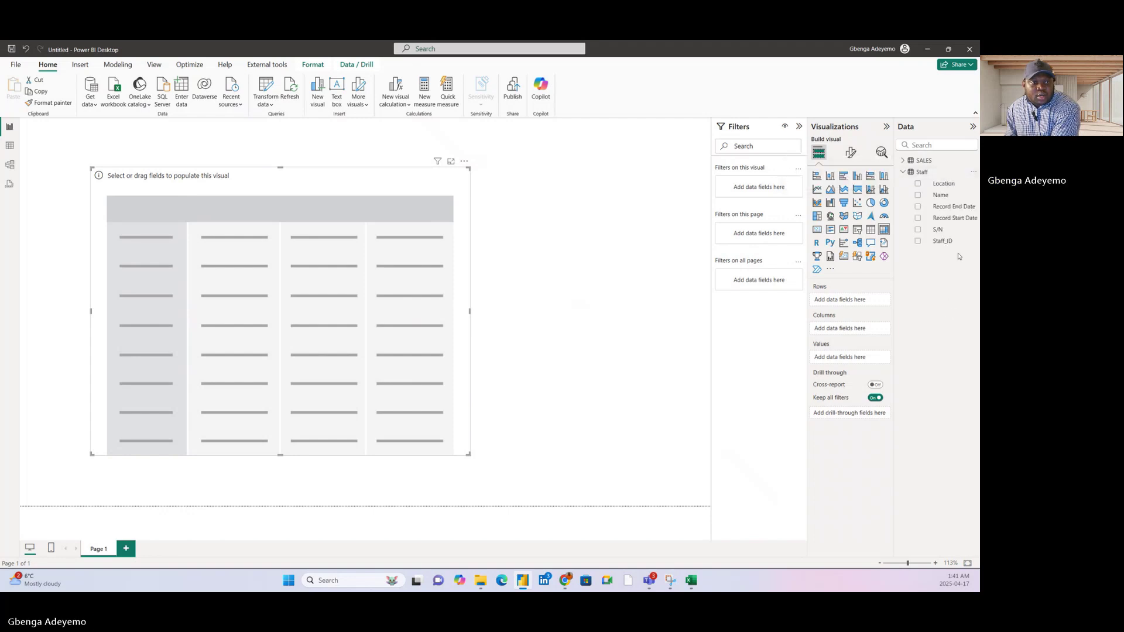
drag(958, 242, 258, 259)
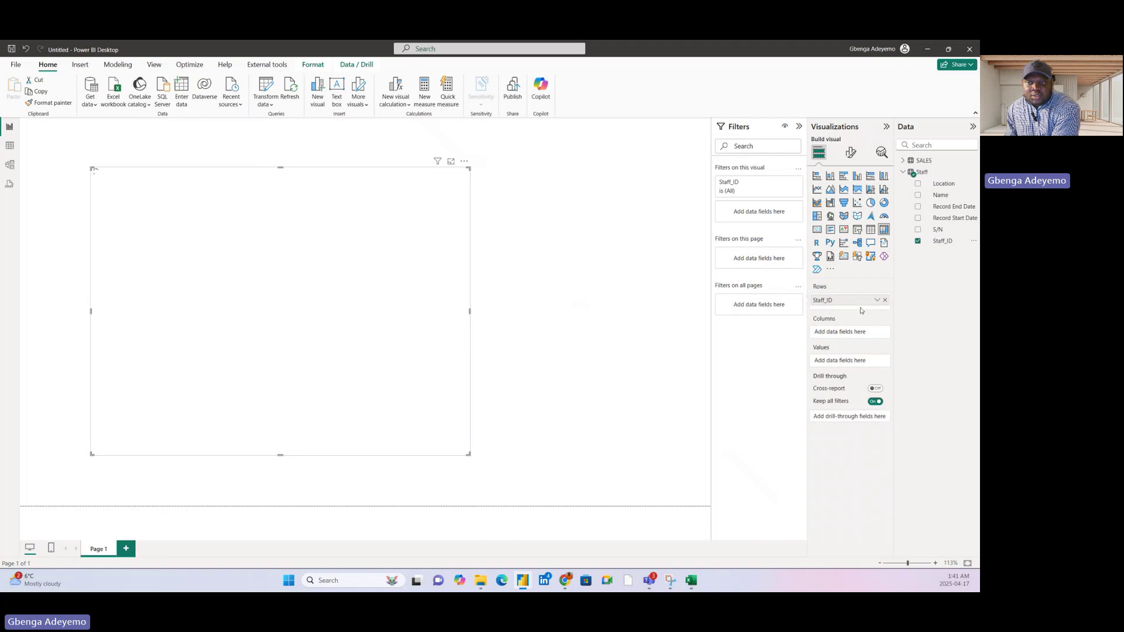
drag(363, 346, 344, 366)
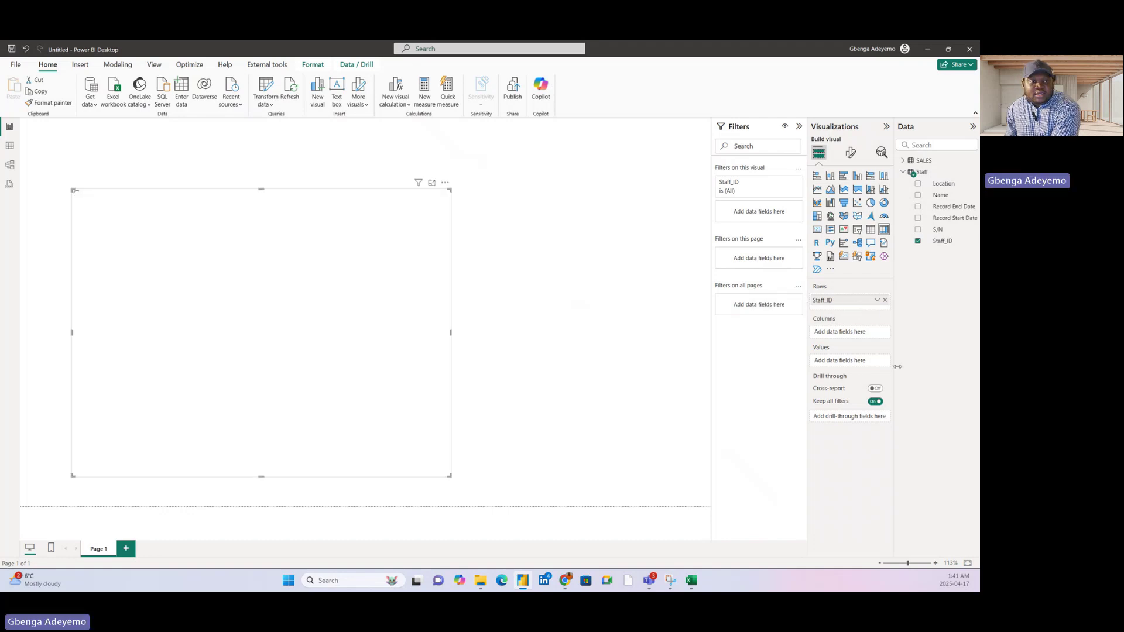
drag(954, 185, 870, 334)
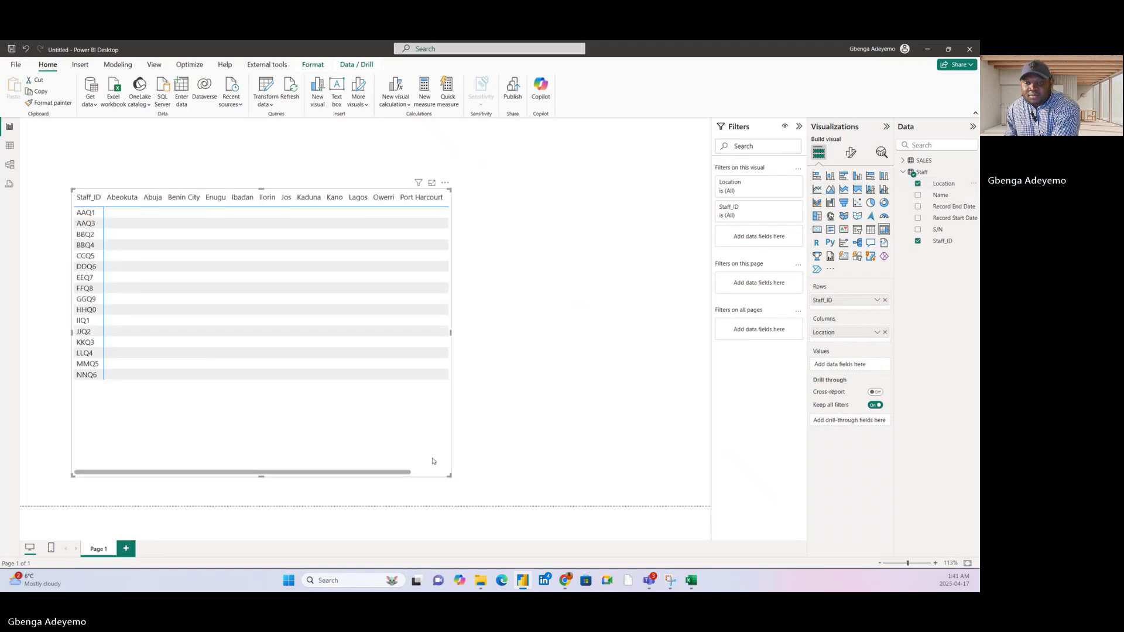
drag(449, 474, 574, 445)
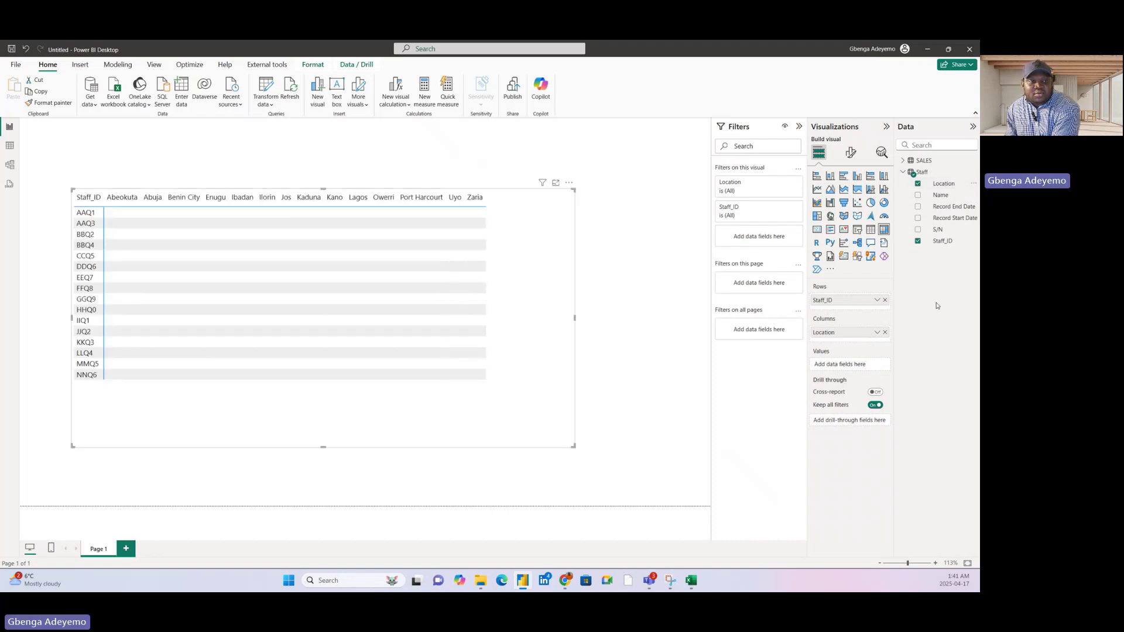
Add SaleAmount from the SALES table as the matrix values, summed, and make the visual slightly narrower and taller
click(903, 172)
click(905, 161)
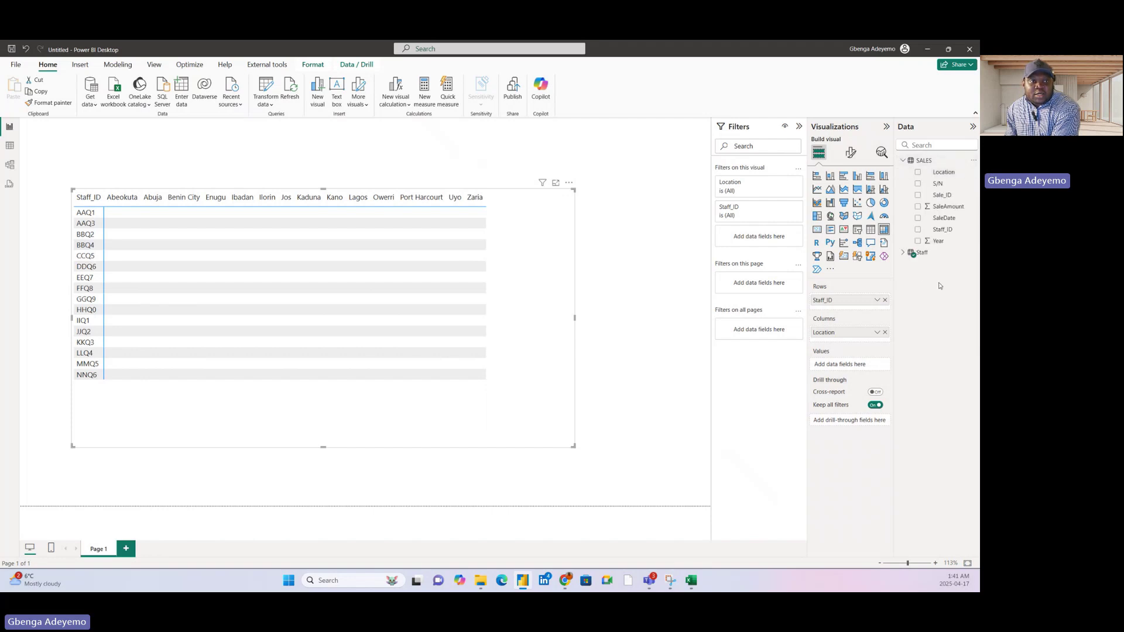
drag(951, 206, 870, 373)
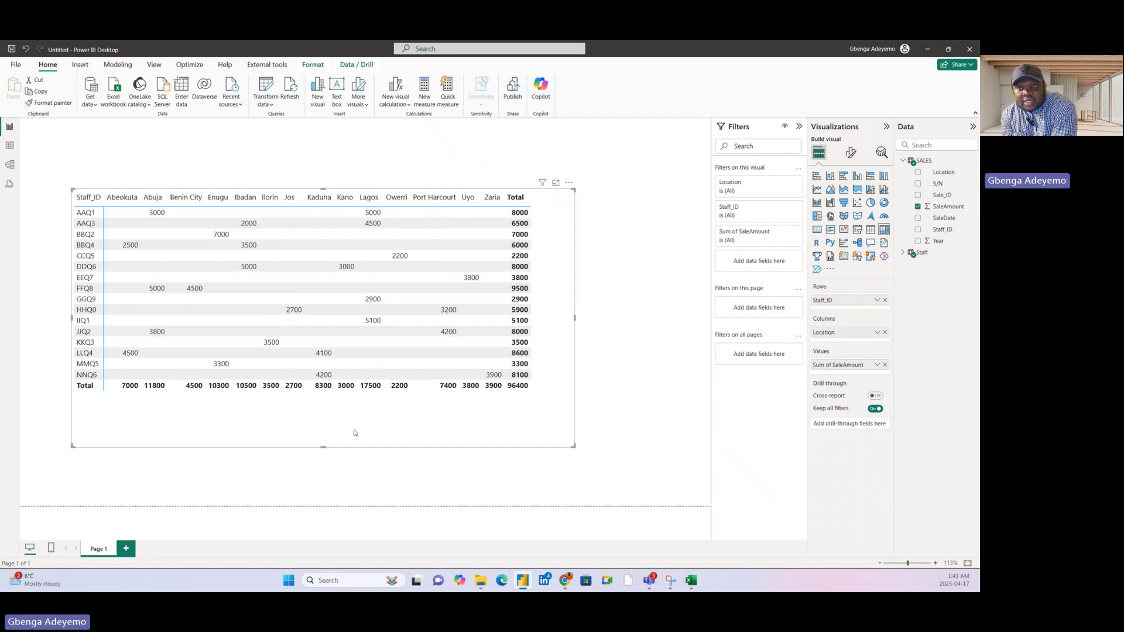
drag(574, 446, 553, 458)
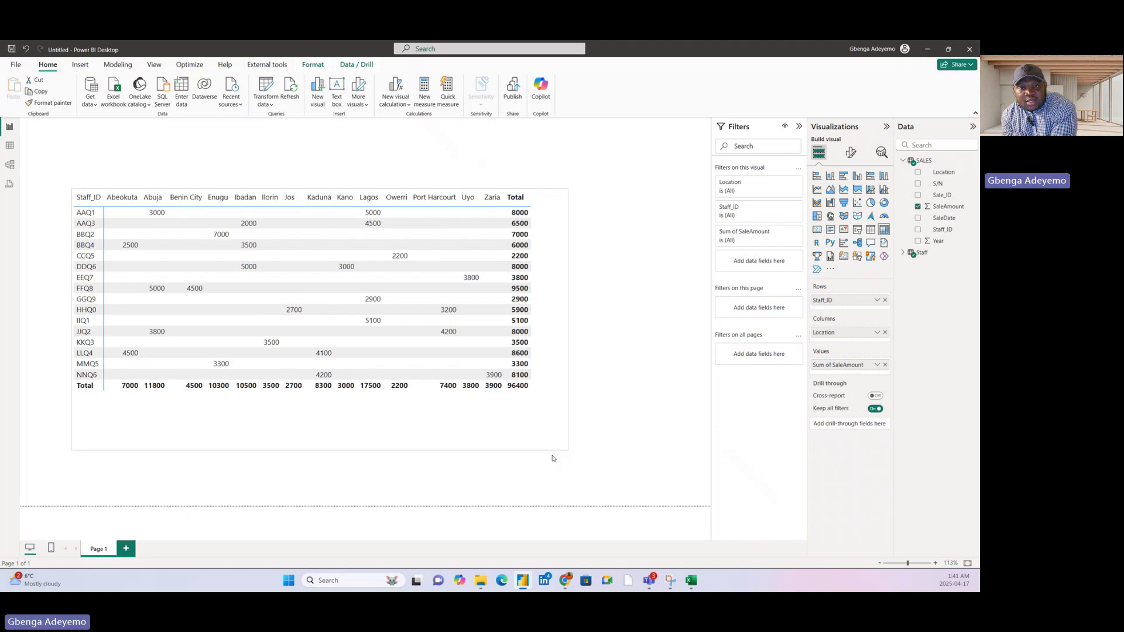